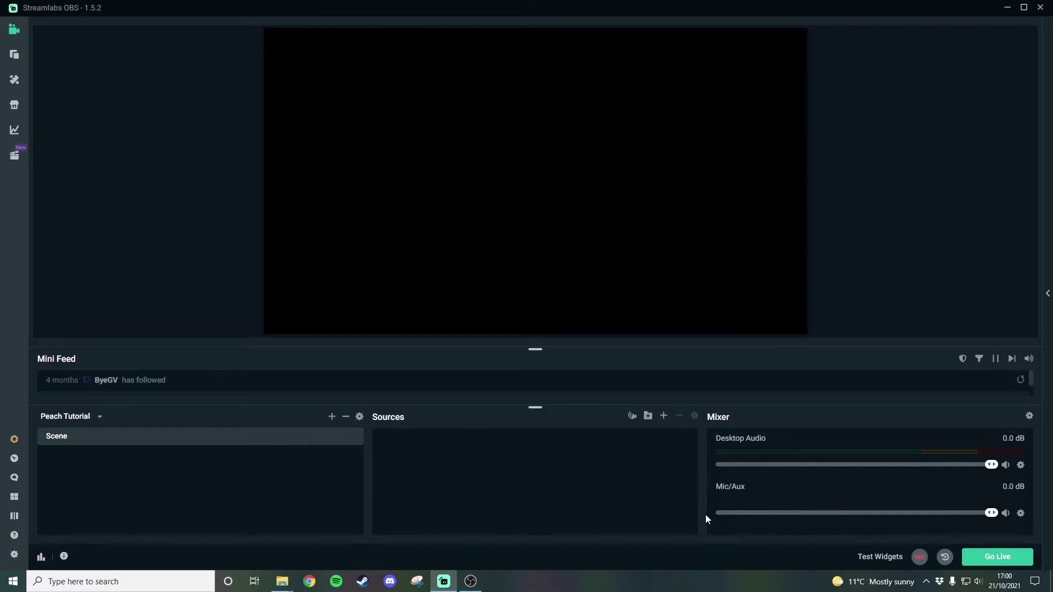
- Add a new Media Source named 'Overlay 1'
{"action": "left_click", "coordinate": [665, 417]}
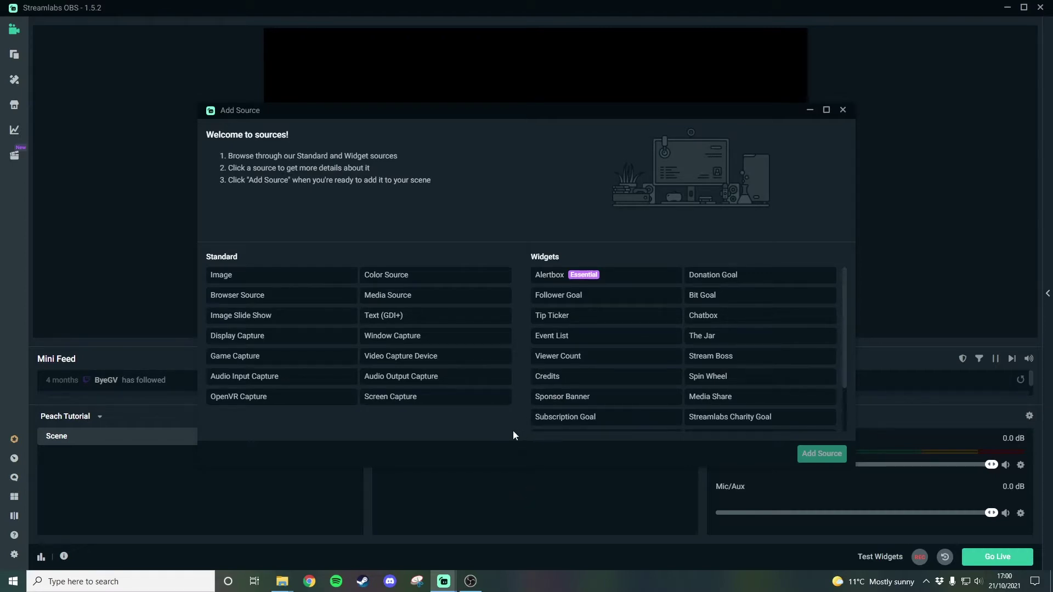
{"action": "left_click", "coordinate": [434, 296]}
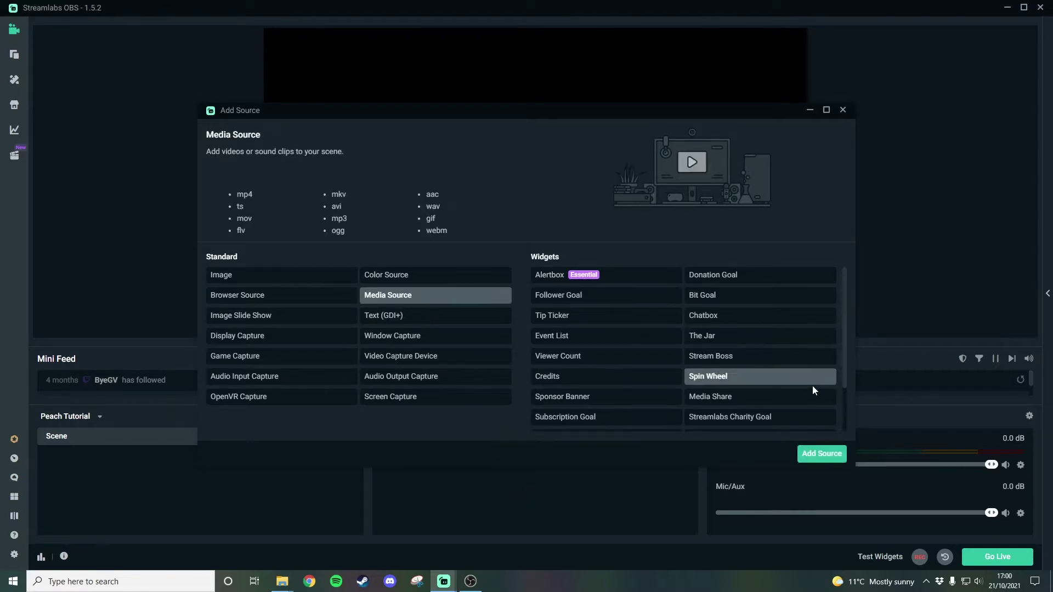
{"action": "left_click", "coordinate": [823, 455]}
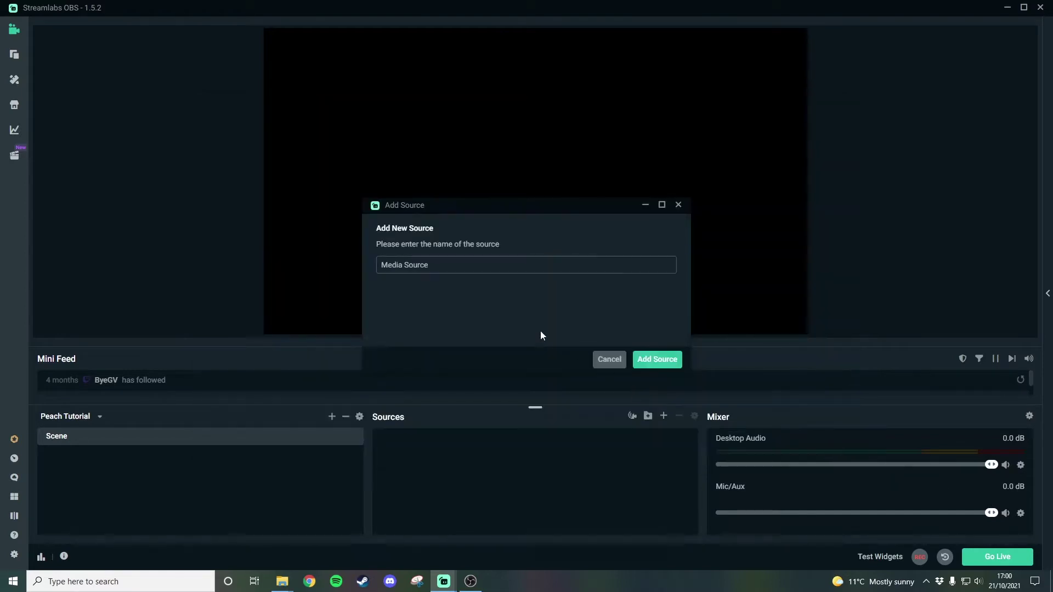
{"action": "left_click_drag", "start_coordinate": [453, 271], "coordinate": [387, 275]}
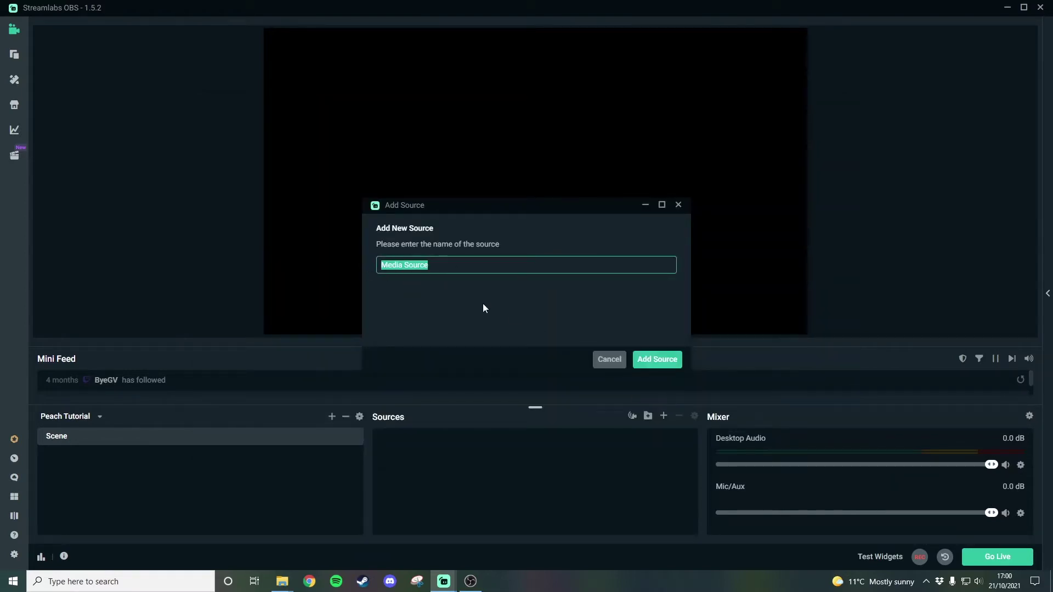
{"action": "type", "text": "Overlay 1"}
{"action": "left_click", "coordinate": [652, 362]}
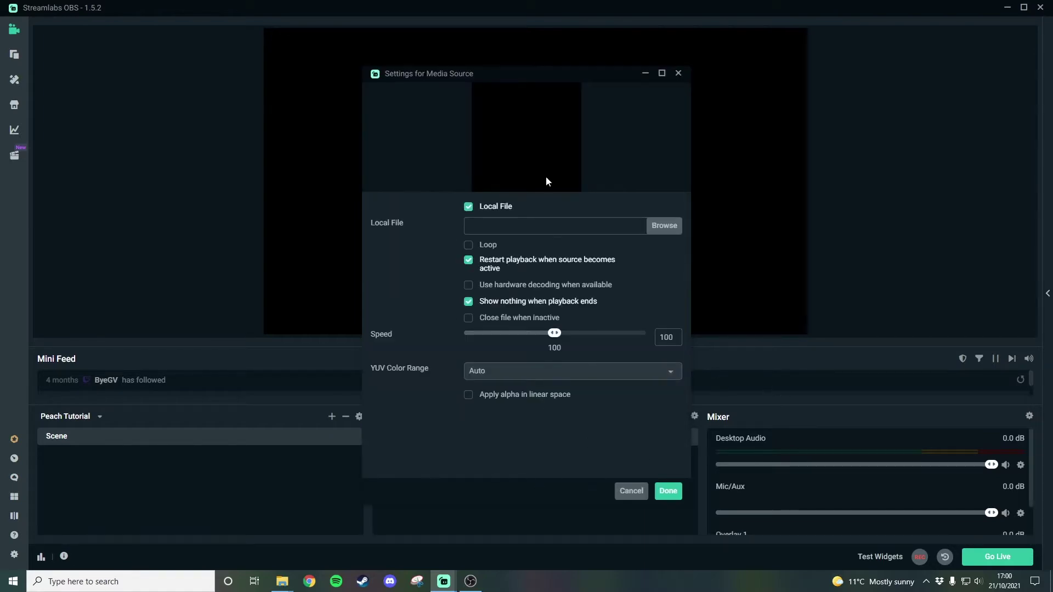
- Load the Overlay 1 video from the Peaches Overlays folder as the local file
{"action": "left_click", "coordinate": [665, 225]}
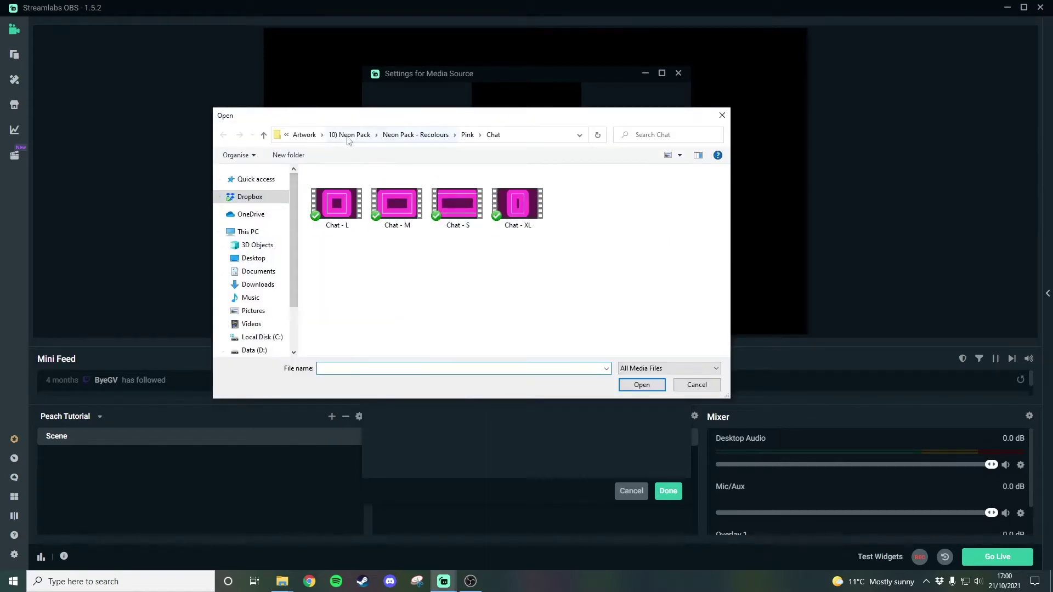
{"action": "left_click", "coordinate": [304, 134]}
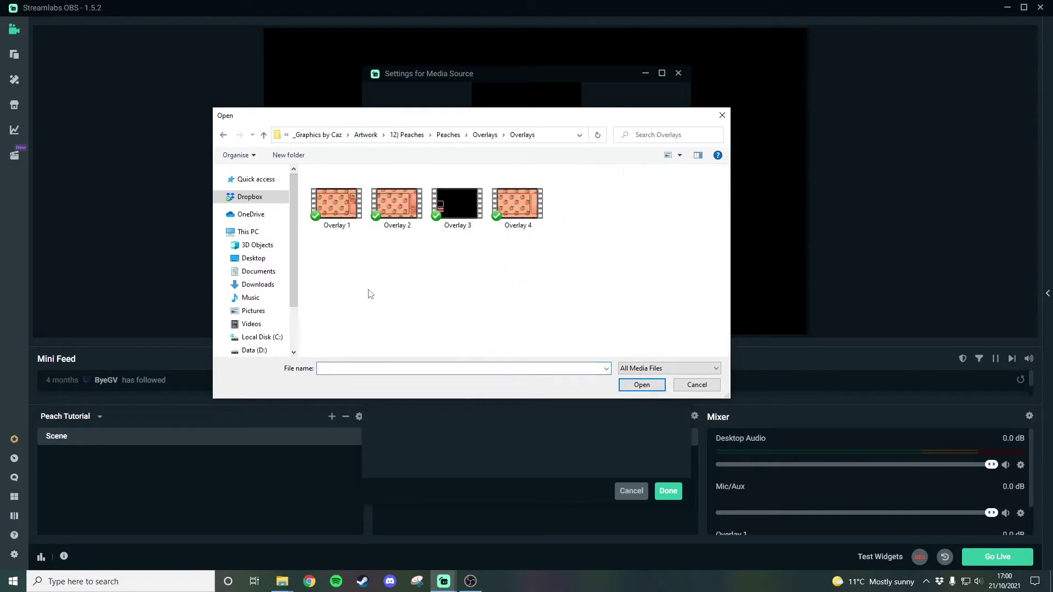
{"action": "left_click", "coordinate": [333, 208]}
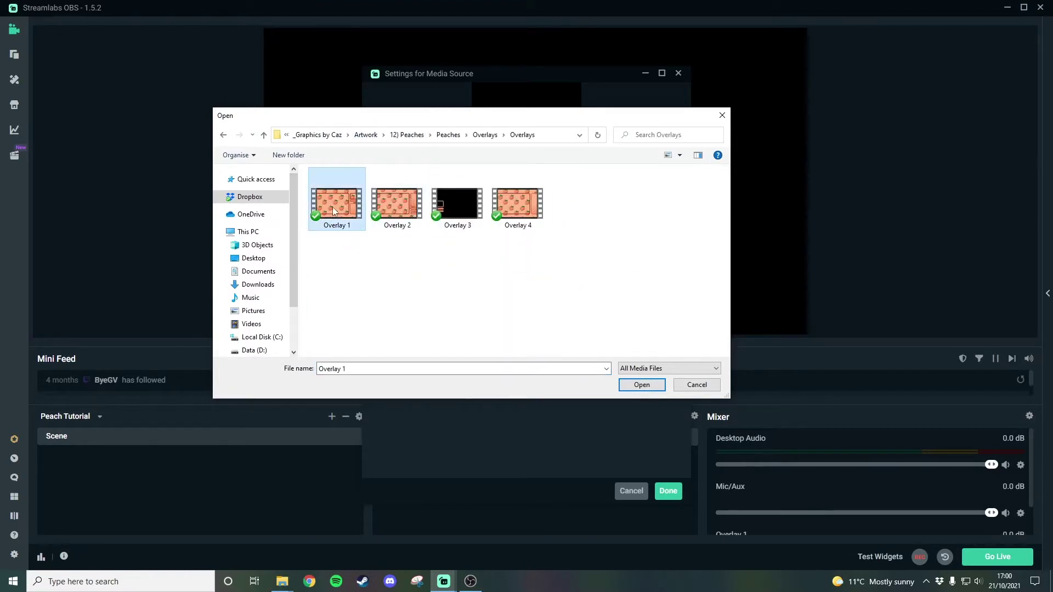
{"action": "left_click", "coordinate": [642, 384]}
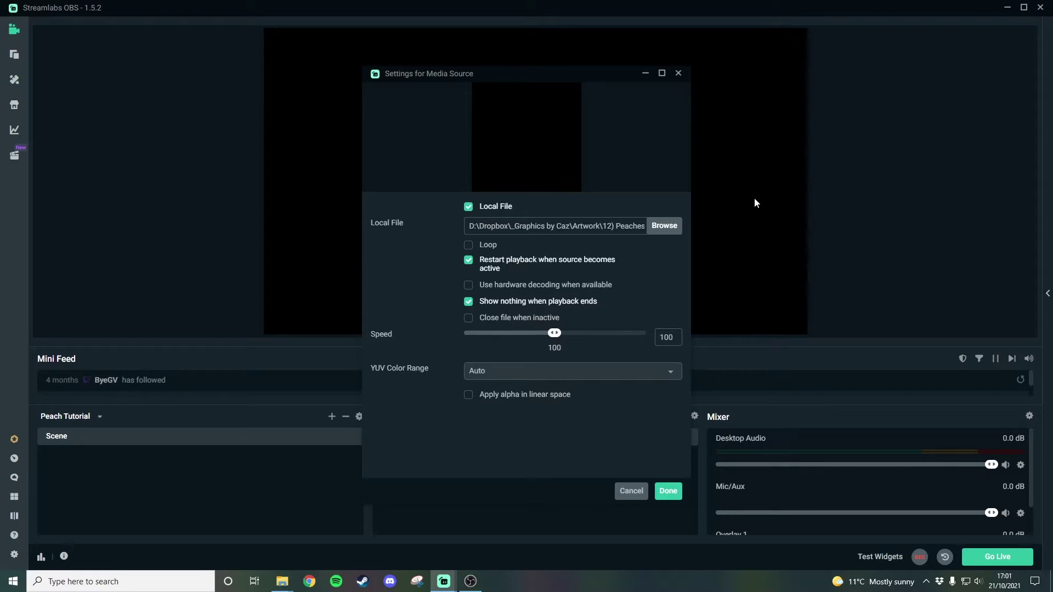
- Turn on Loop for the Overlay 1 video and confirm the media source settings
{"action": "left_click", "coordinate": [489, 244]}
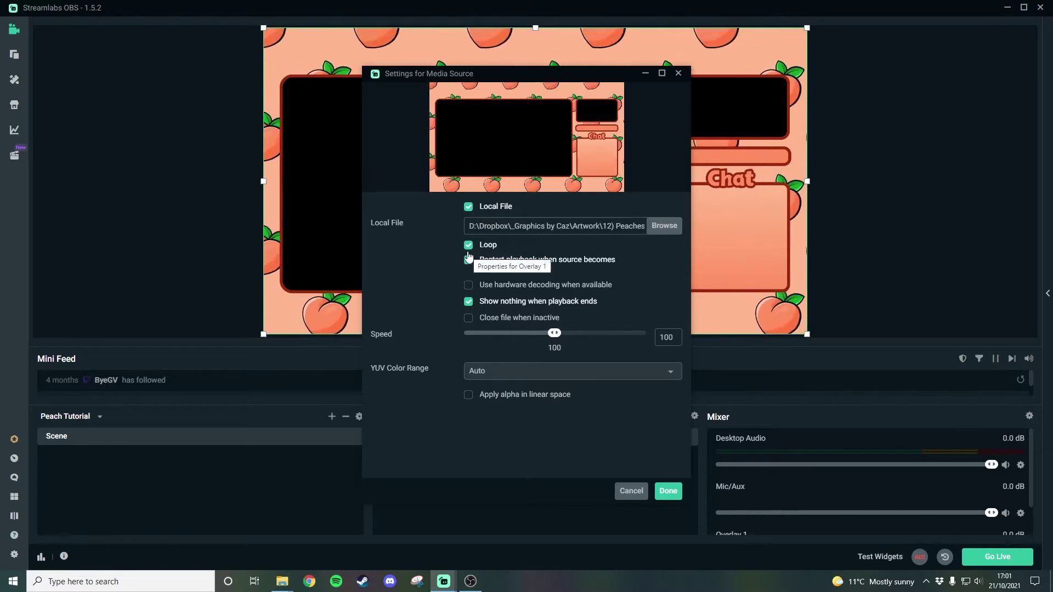
{"action": "left_click", "coordinate": [669, 492]}
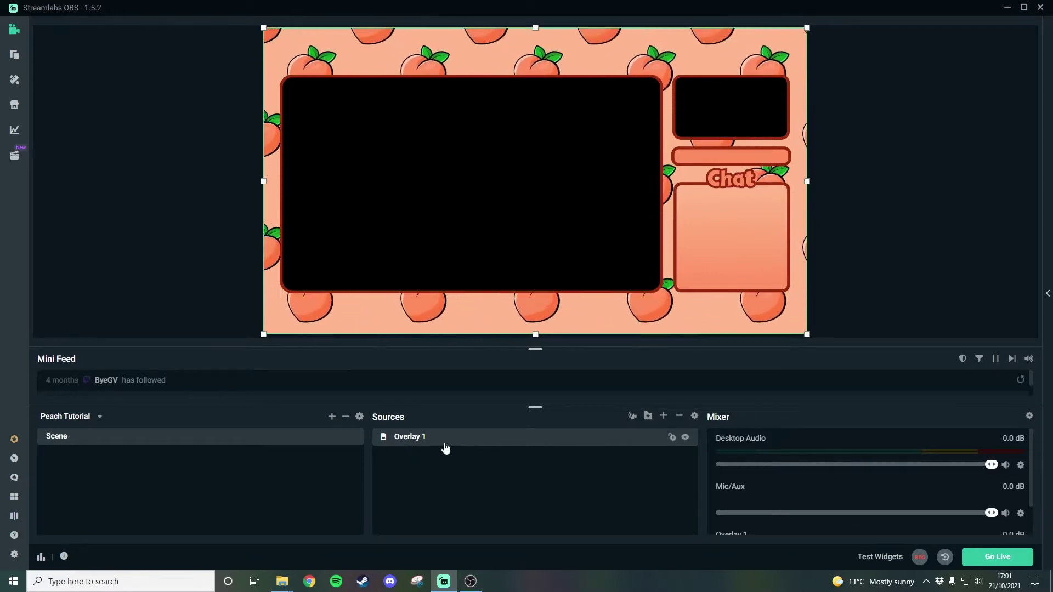
- Choose Display Capture as the new source type and proceed to naming it
{"action": "left_click", "coordinate": [665, 420]}
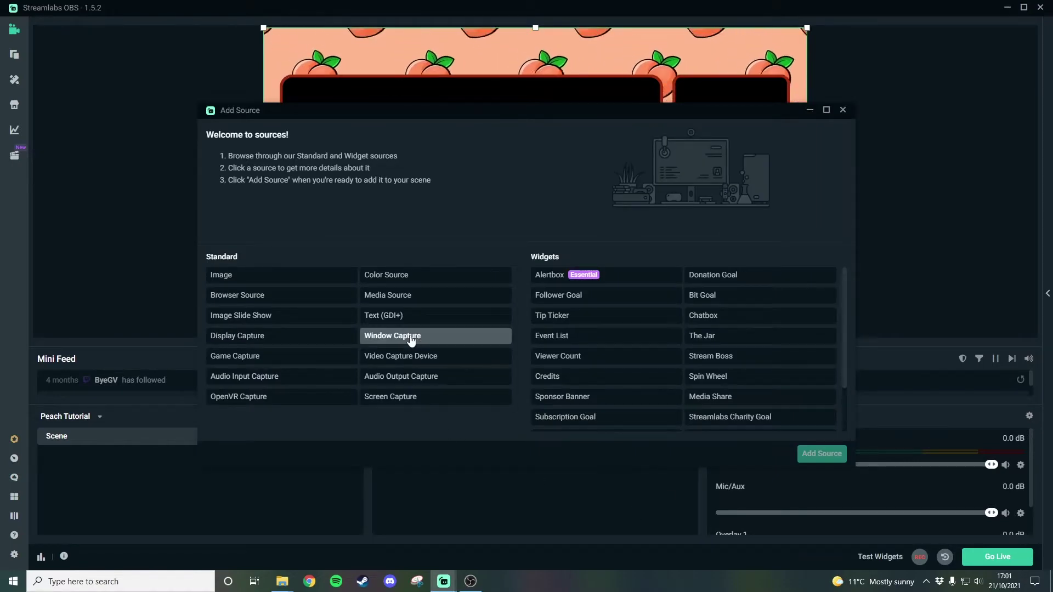
{"action": "left_click", "coordinate": [308, 337]}
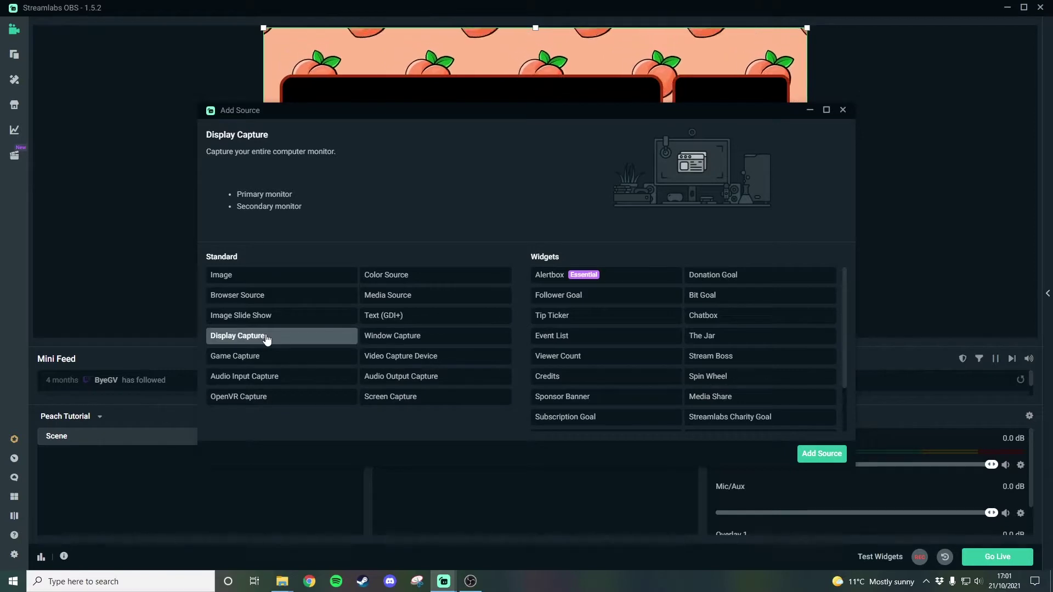
{"action": "left_click", "coordinate": [366, 344]}
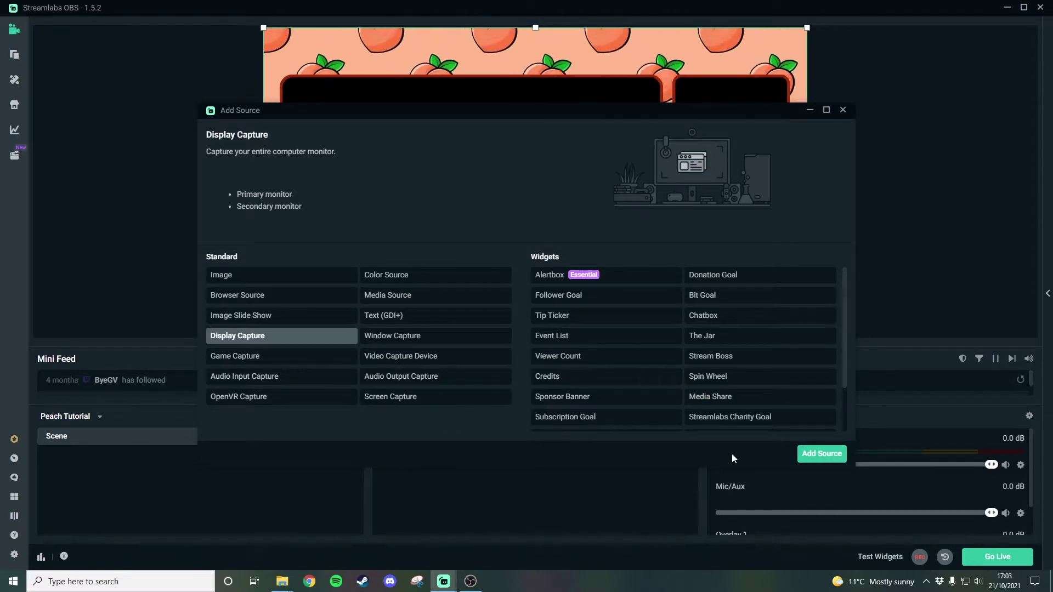
{"action": "left_click", "coordinate": [807, 454]}
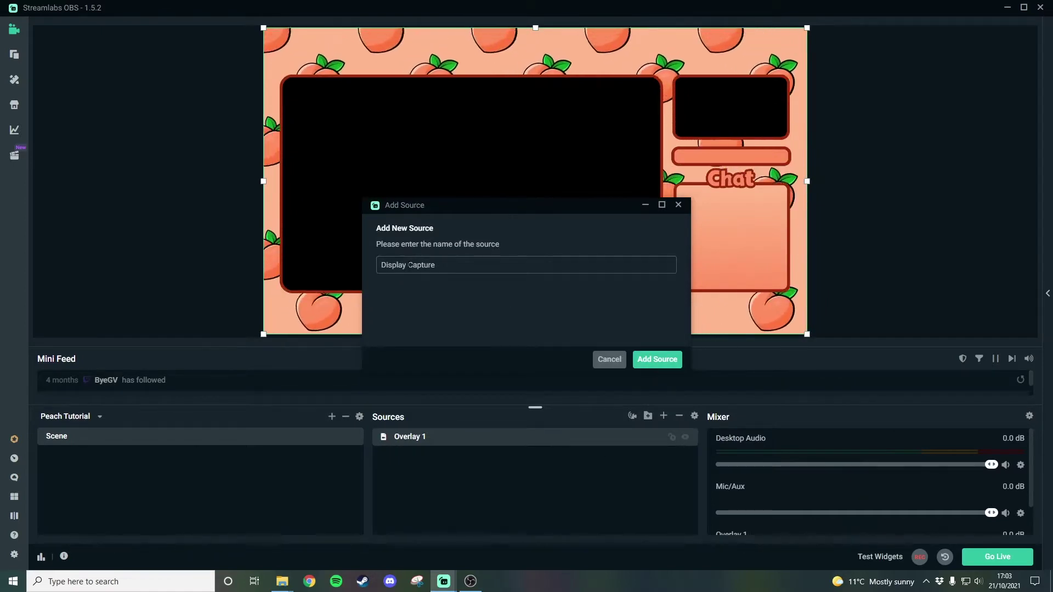
- Create the Display Capture of Display 1, the 1920x1080 primary monitor, with cursor capture off
{"action": "left_click", "coordinate": [666, 361]}
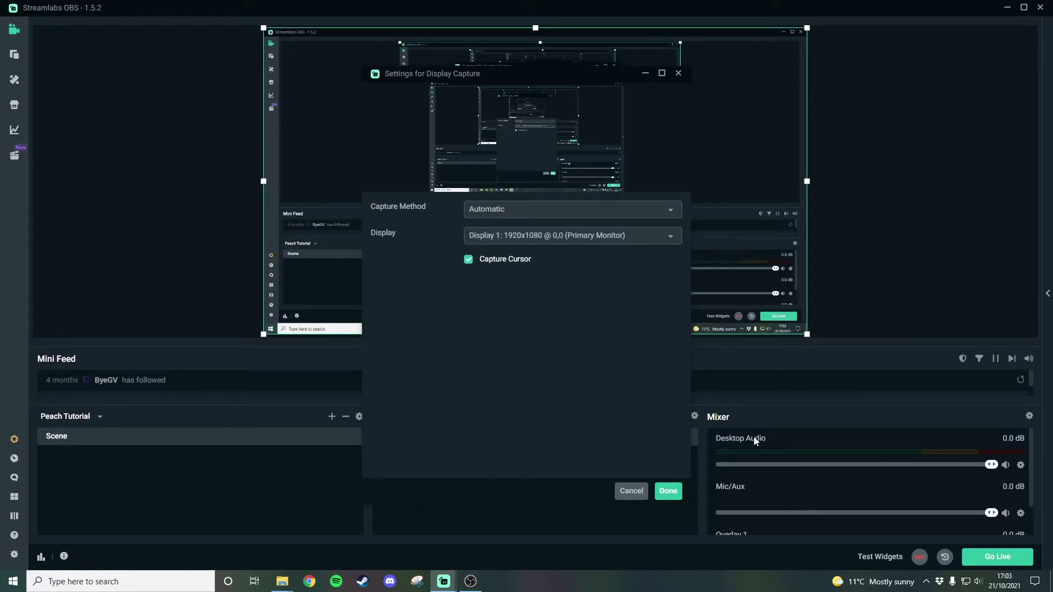
{"action": "left_click_drag", "start_coordinate": [495, 74], "coordinate": [507, 82]}
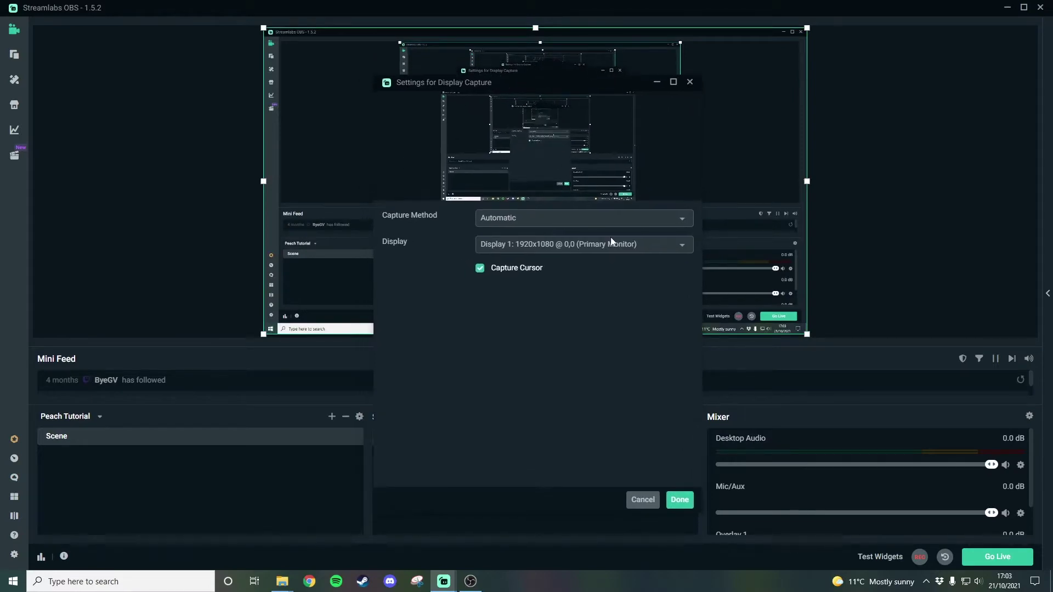
{"action": "left_click", "coordinate": [629, 246]}
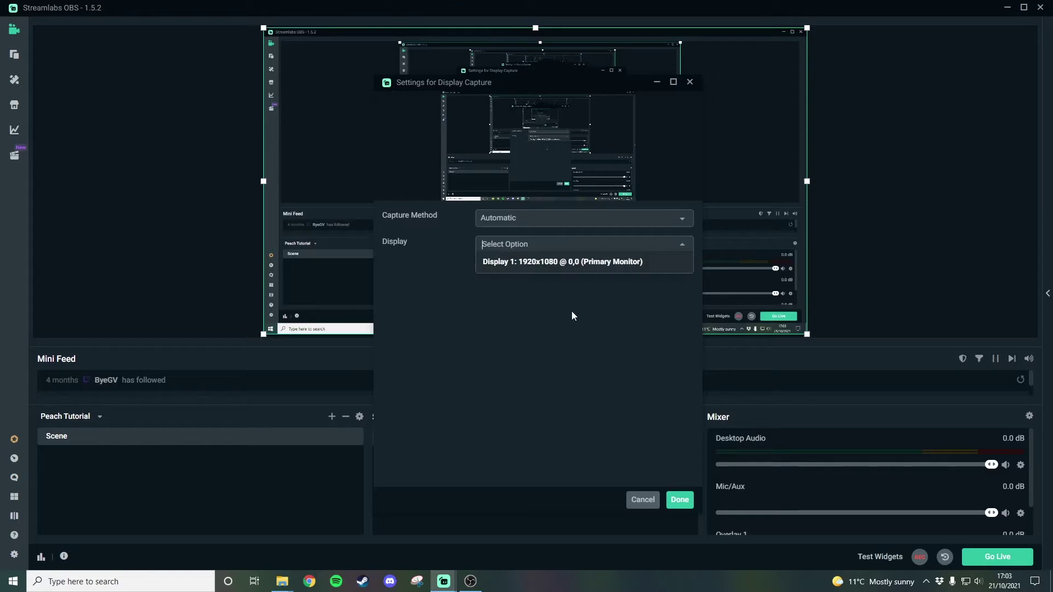
{"action": "left_click", "coordinate": [571, 261]}
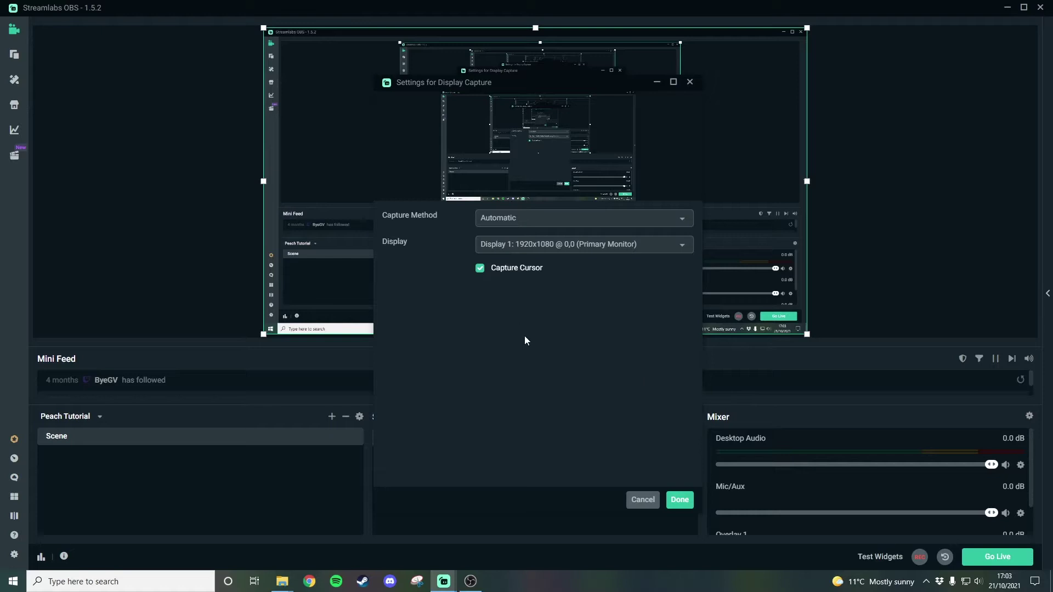
{"action": "left_click", "coordinate": [481, 271]}
{"action": "left_click", "coordinate": [680, 500]}
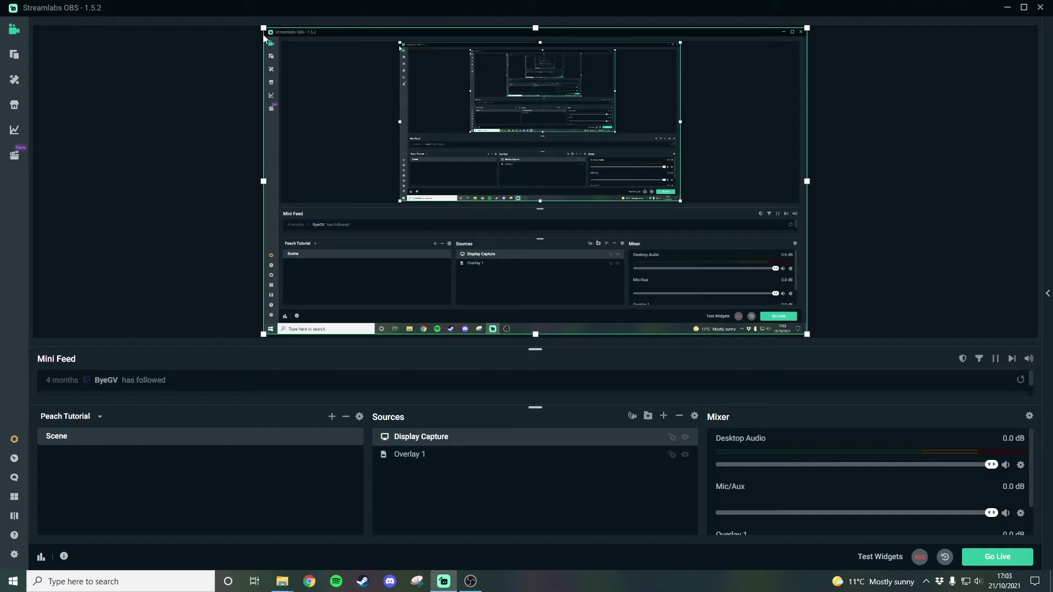
- Resize the display capture with its corner handles to fill the overlay's large left frame
{"action": "left_click_drag", "start_coordinate": [264, 34], "coordinate": [314, 114]}
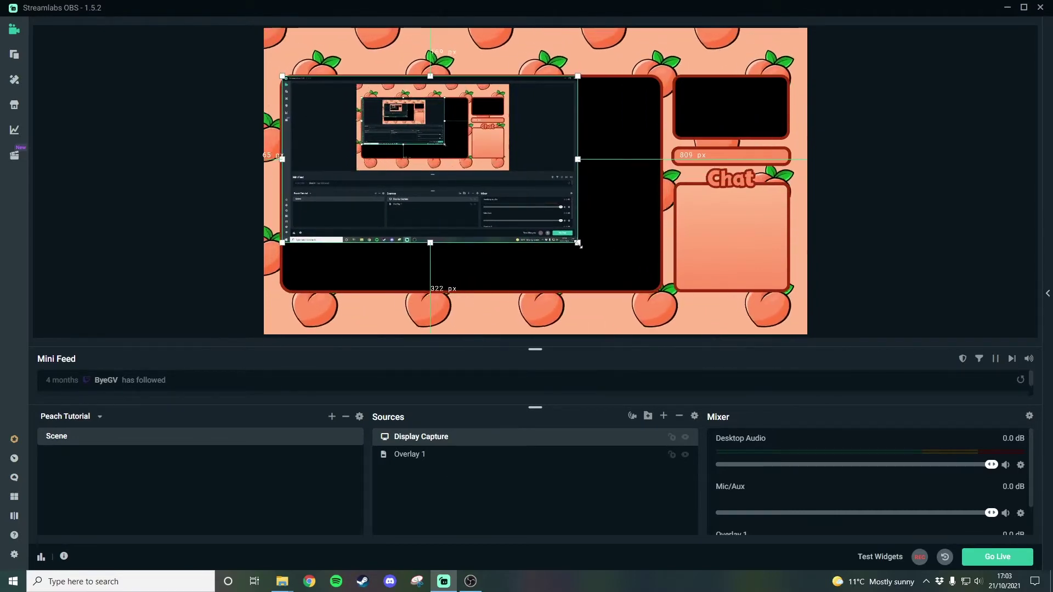
{"action": "left_click_drag", "start_coordinate": [579, 245], "coordinate": [662, 290]}
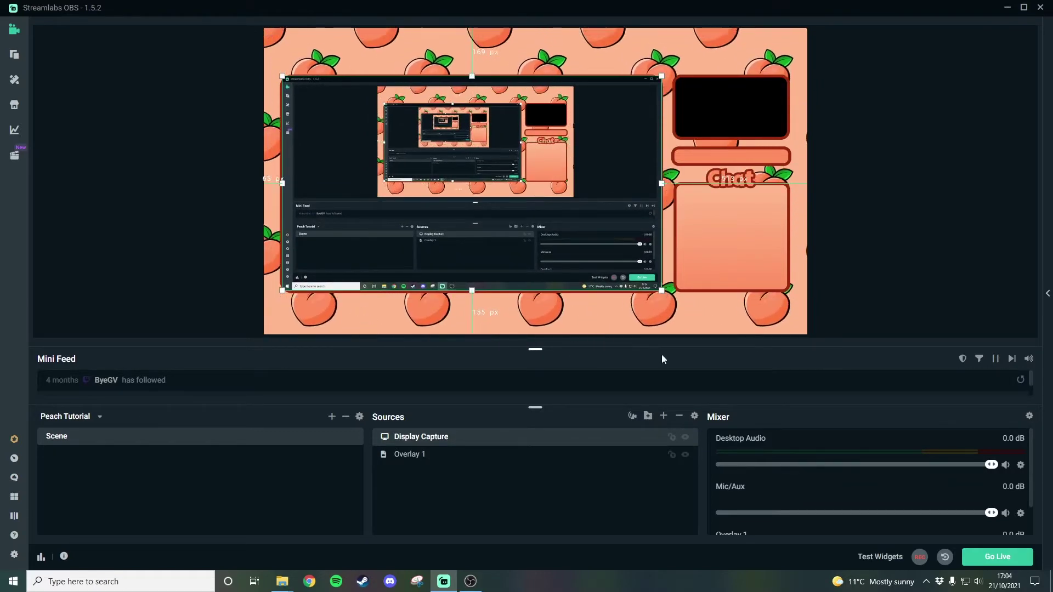
{"action": "left_click", "coordinate": [449, 465]}
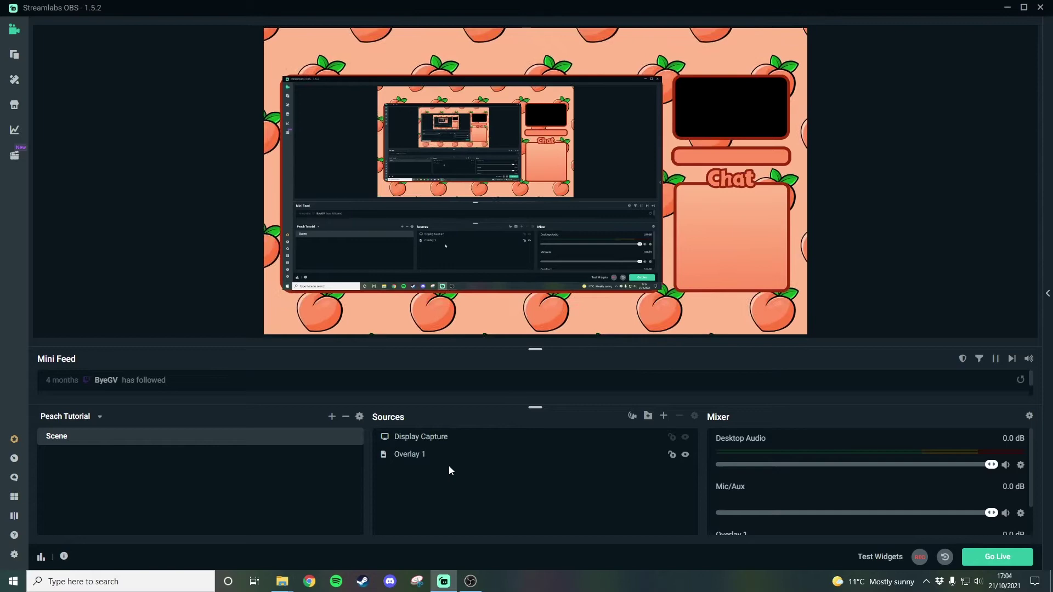
- Move Display Capture beneath Overlay 1 in the Sources list
{"action": "left_click", "coordinate": [444, 446]}
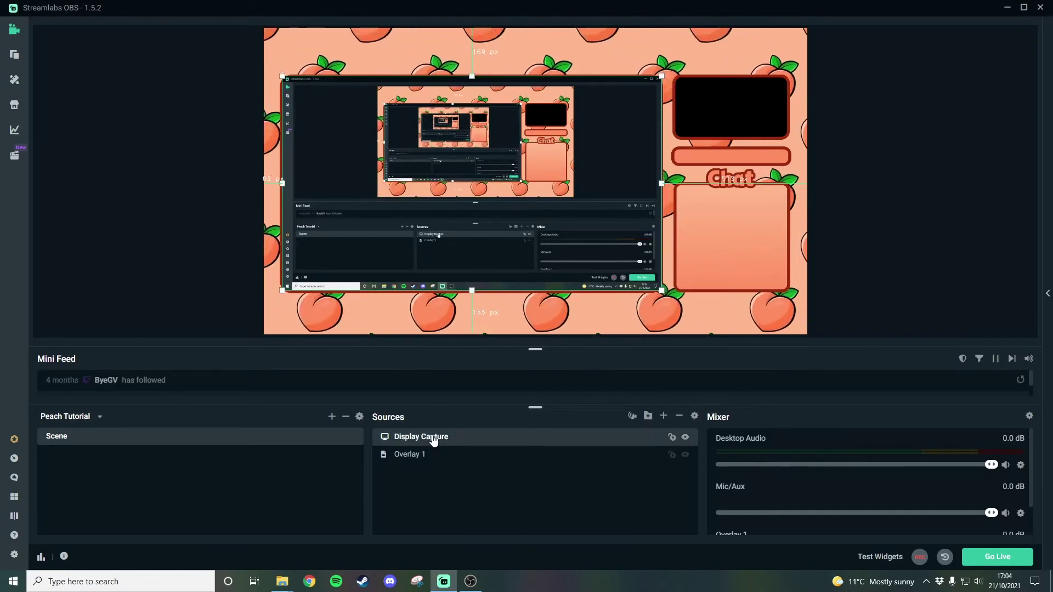
{"action": "left_click_drag", "start_coordinate": [433, 441], "coordinate": [406, 463]}
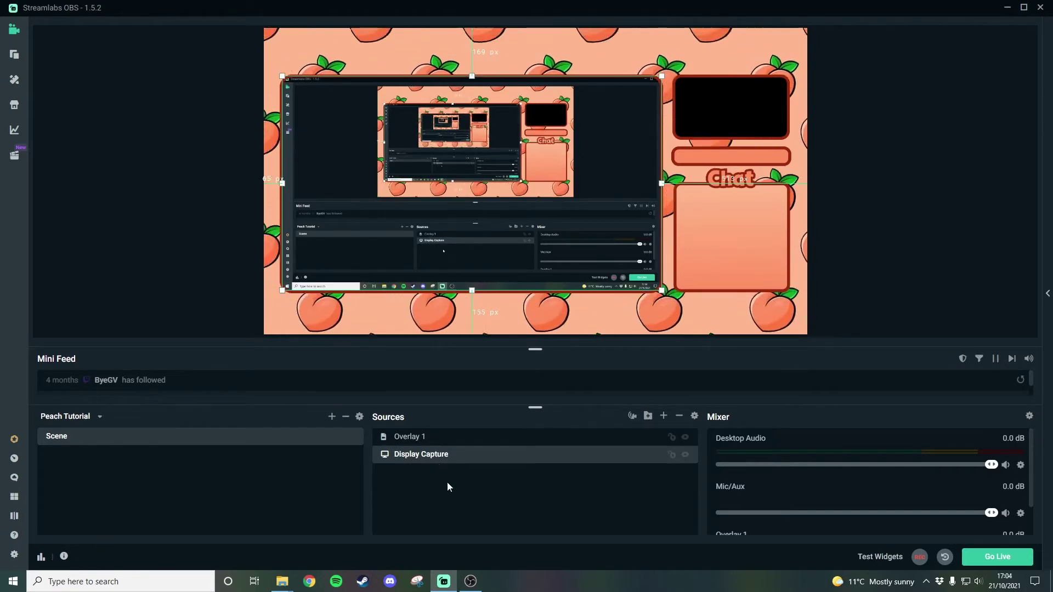
{"action": "left_click", "coordinate": [867, 235]}
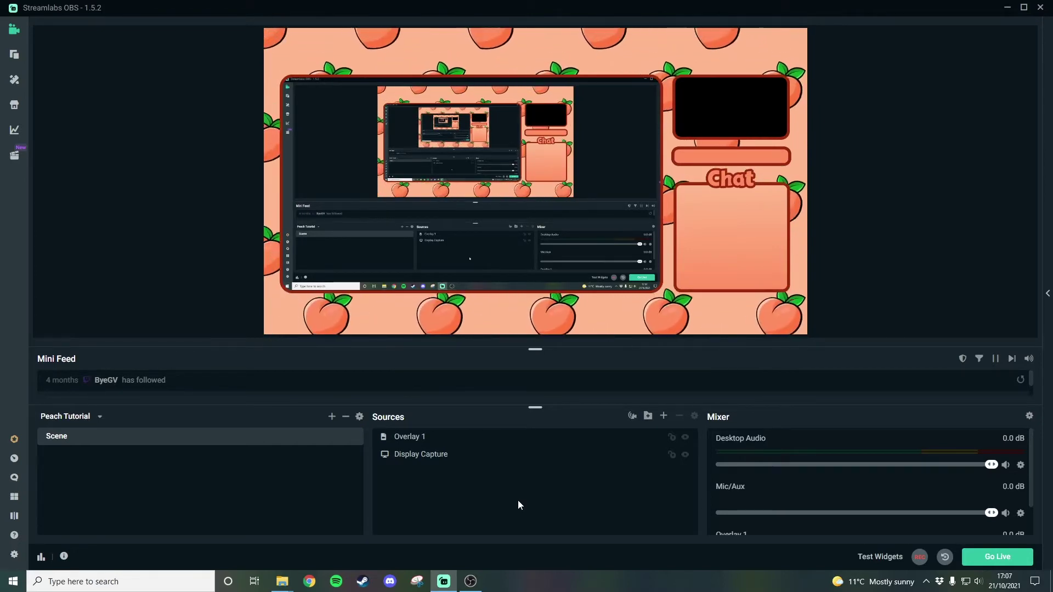
- Add a Video Capture Device webcam source and dismiss the webcam-in-use notice
{"action": "left_click", "coordinate": [664, 417]}
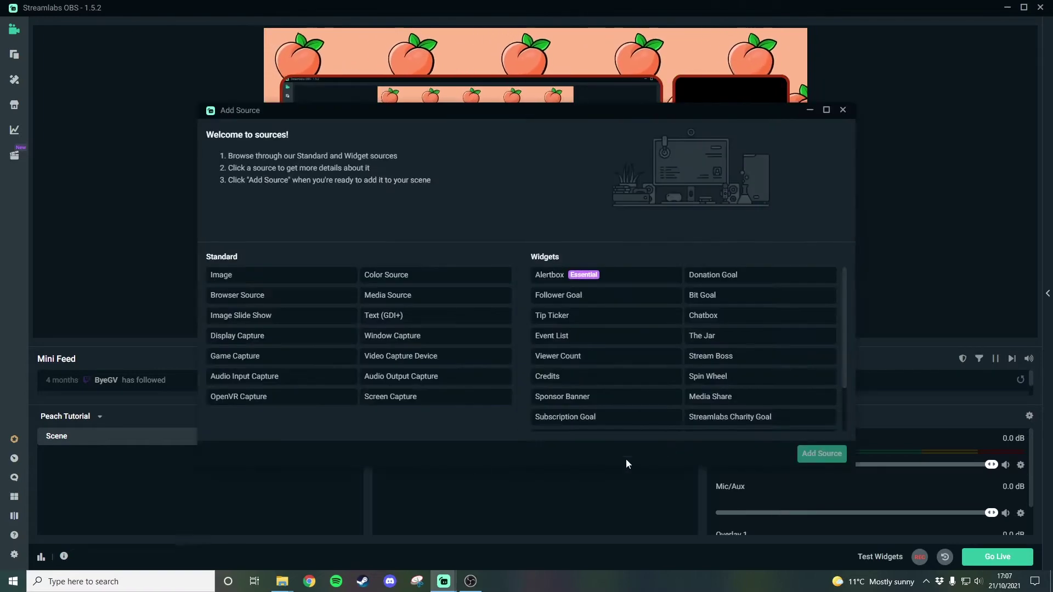
{"action": "left_click", "coordinate": [469, 354]}
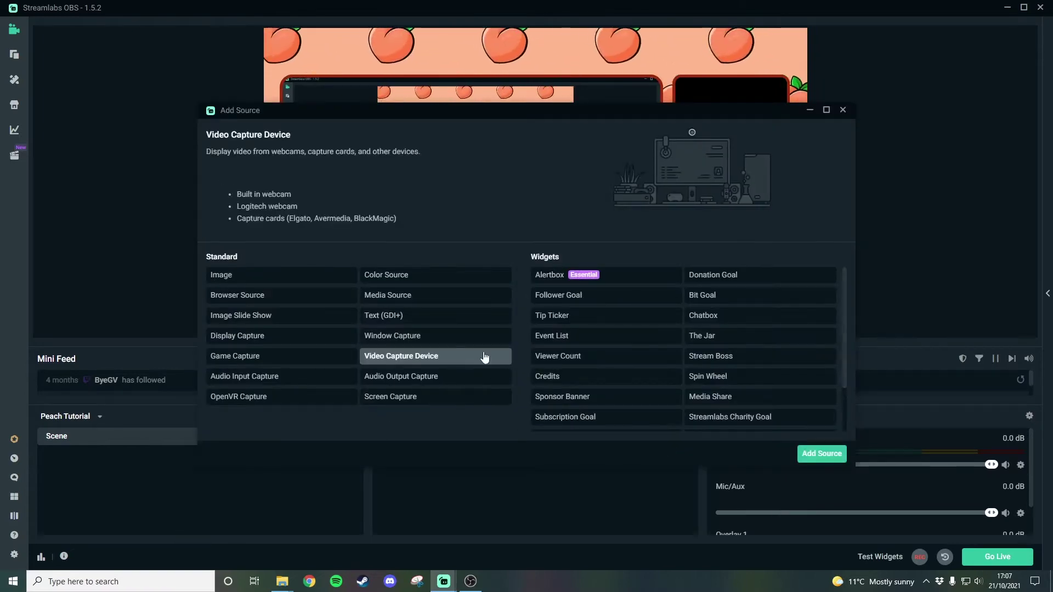
{"action": "left_click", "coordinate": [820, 456]}
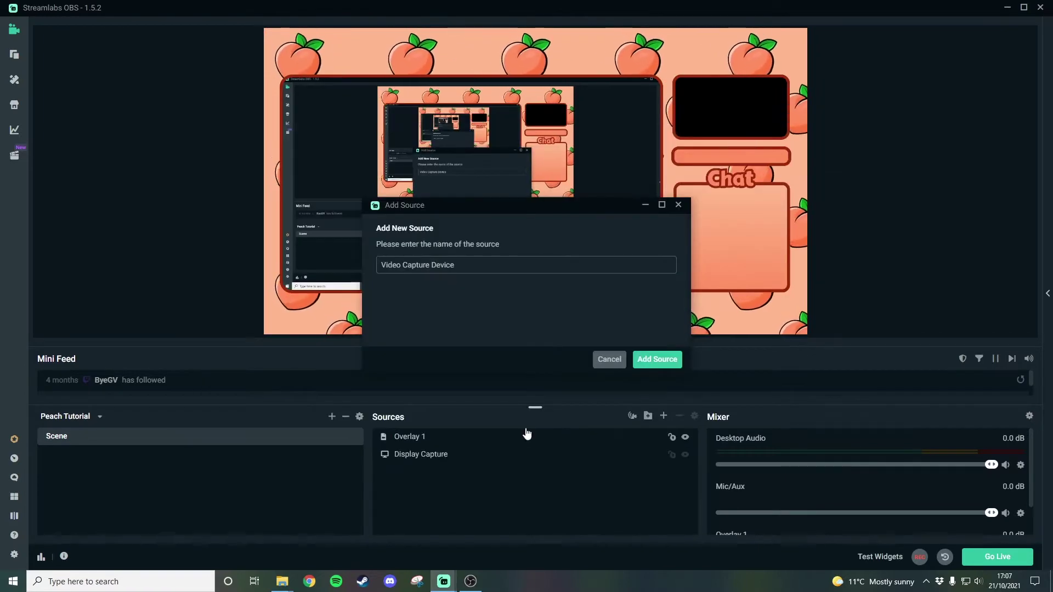
{"action": "left_click", "coordinate": [680, 360]}
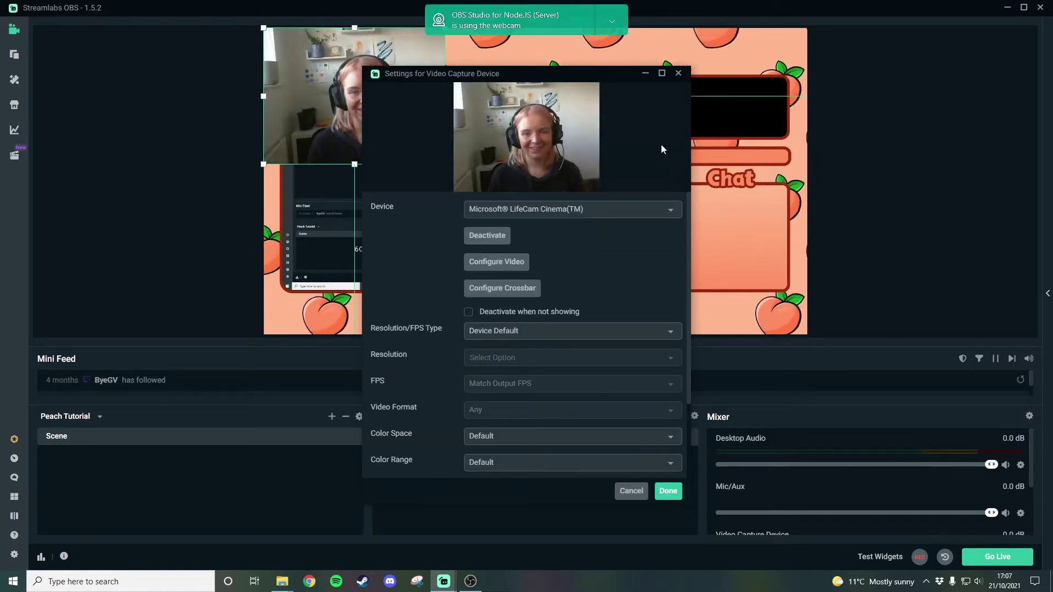
{"action": "left_click", "coordinate": [612, 21]}
{"action": "left_click", "coordinate": [645, 95]}
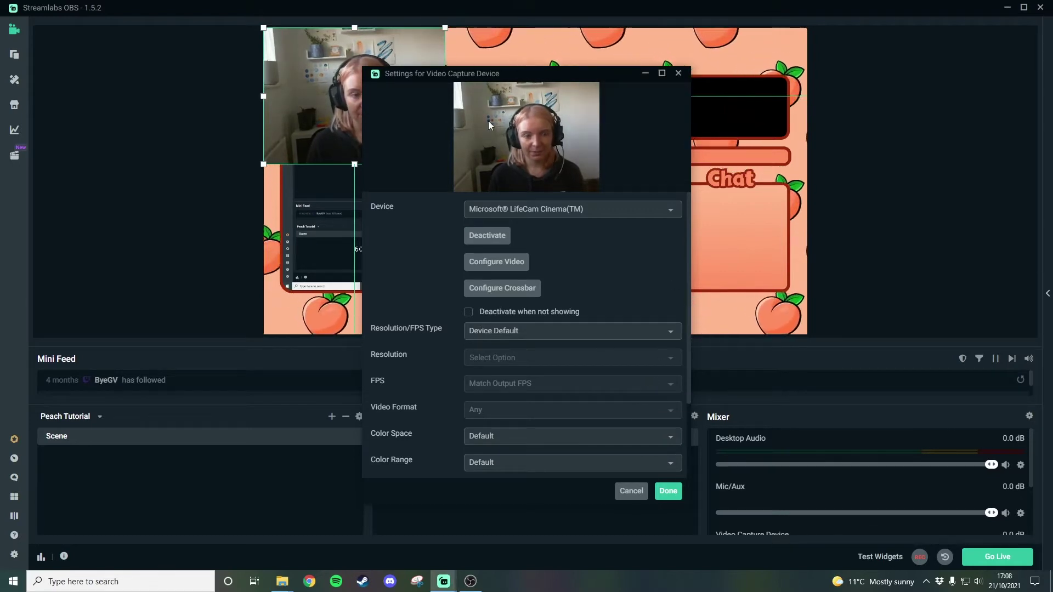
- Set the webcam's Resolution/FPS Type to Custom, giving 1280x720
{"action": "left_click_drag", "start_coordinate": [485, 73], "coordinate": [597, 59]}
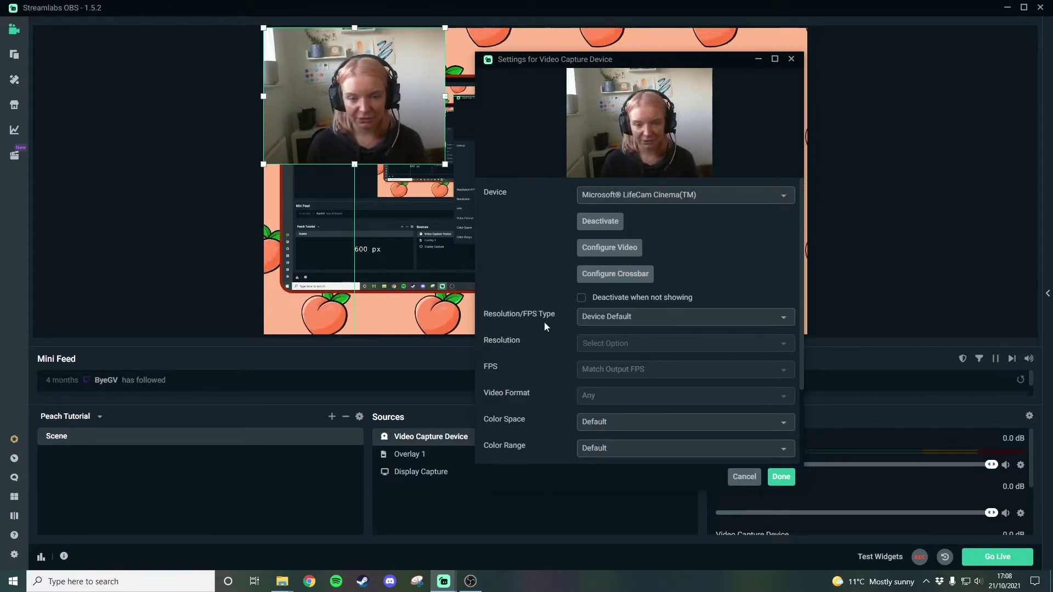
{"action": "left_click", "coordinate": [631, 320]}
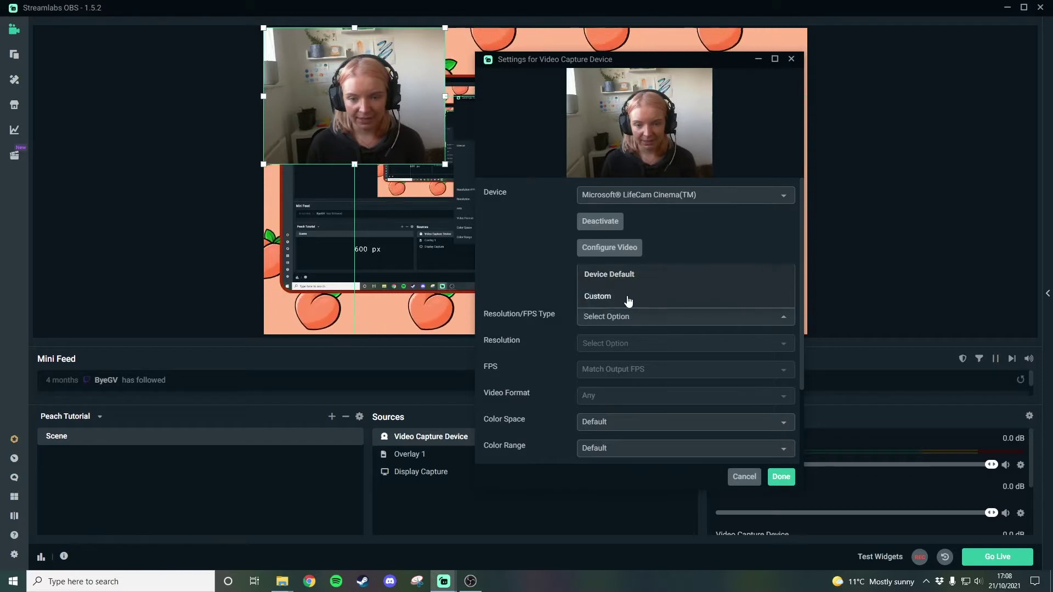
{"action": "left_click", "coordinate": [628, 297]}
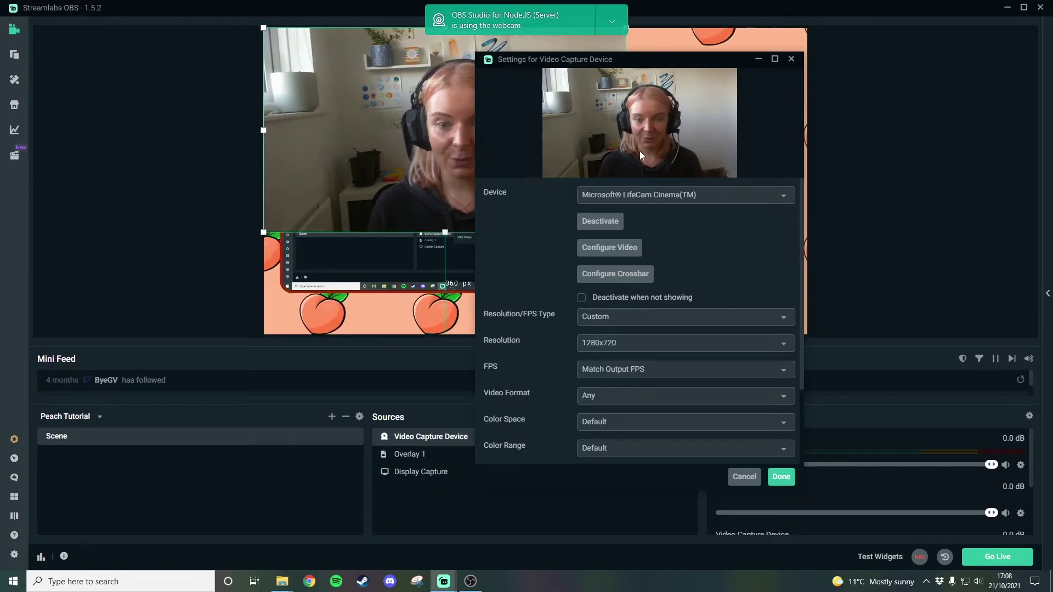
- Confirm the webcam settings, then move and shrink the feed into the top-right webcam box
{"action": "left_click", "coordinate": [785, 485]}
{"action": "left_click_drag", "start_coordinate": [445, 185], "coordinate": [524, 243]}
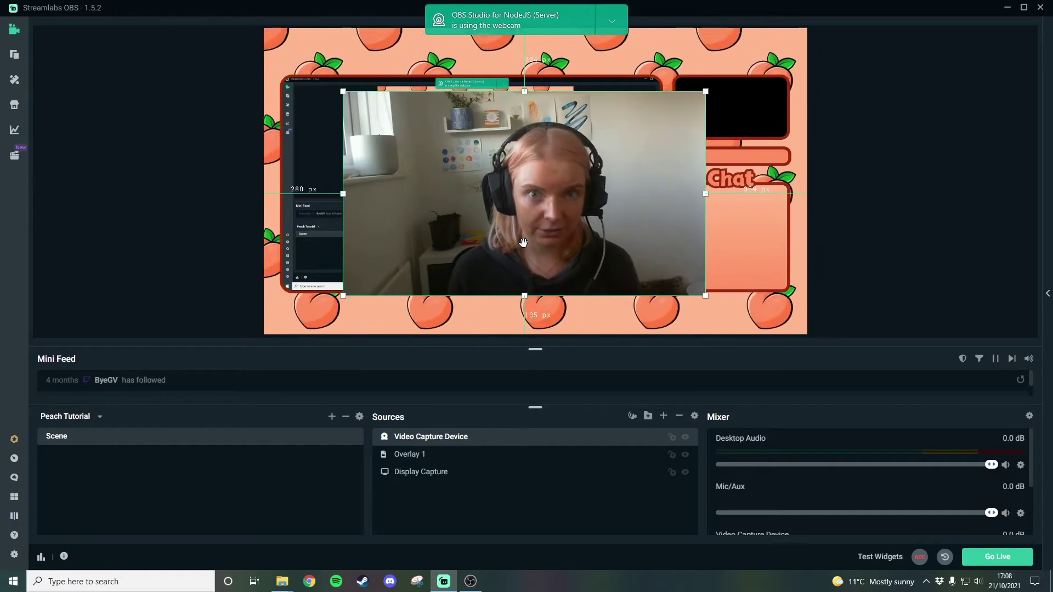
{"action": "left_click_drag", "start_coordinate": [524, 243], "coordinate": [615, 224]}
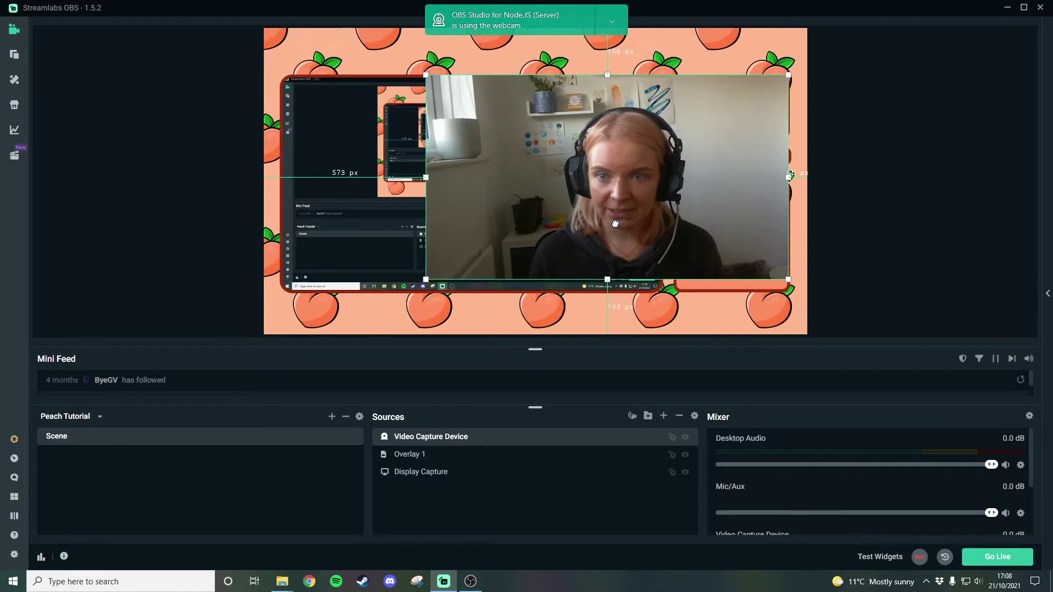
{"action": "left_click_drag", "start_coordinate": [426, 279], "coordinate": [674, 140]}
{"action": "left_click", "coordinate": [848, 159]}
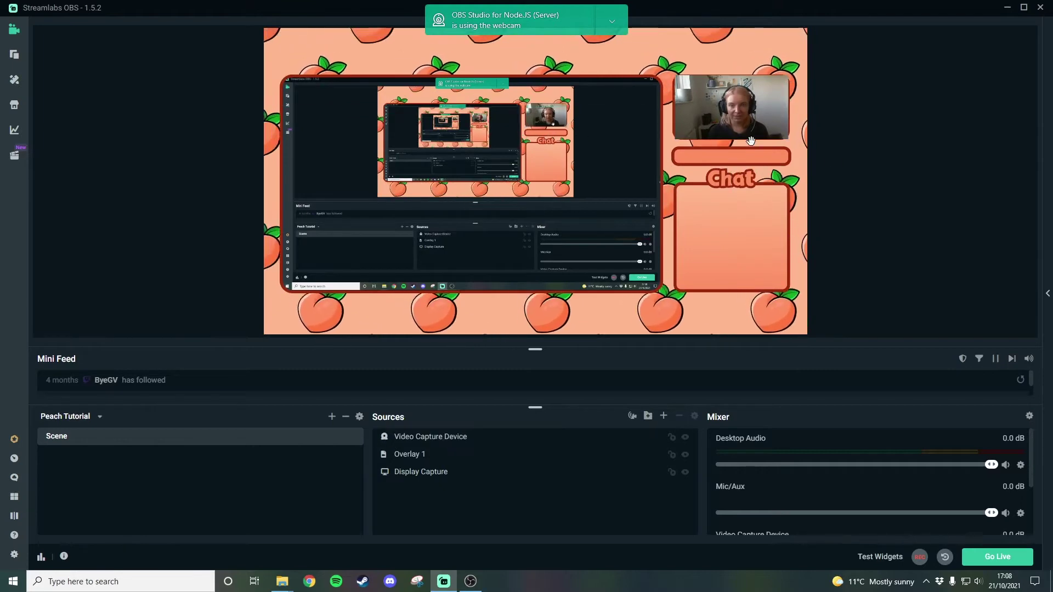
- Hide the webcam notification and drag Overlay 1 above Video Capture Device in Sources
{"action": "left_click", "coordinate": [615, 28]}
{"action": "left_click", "coordinate": [617, 41]}
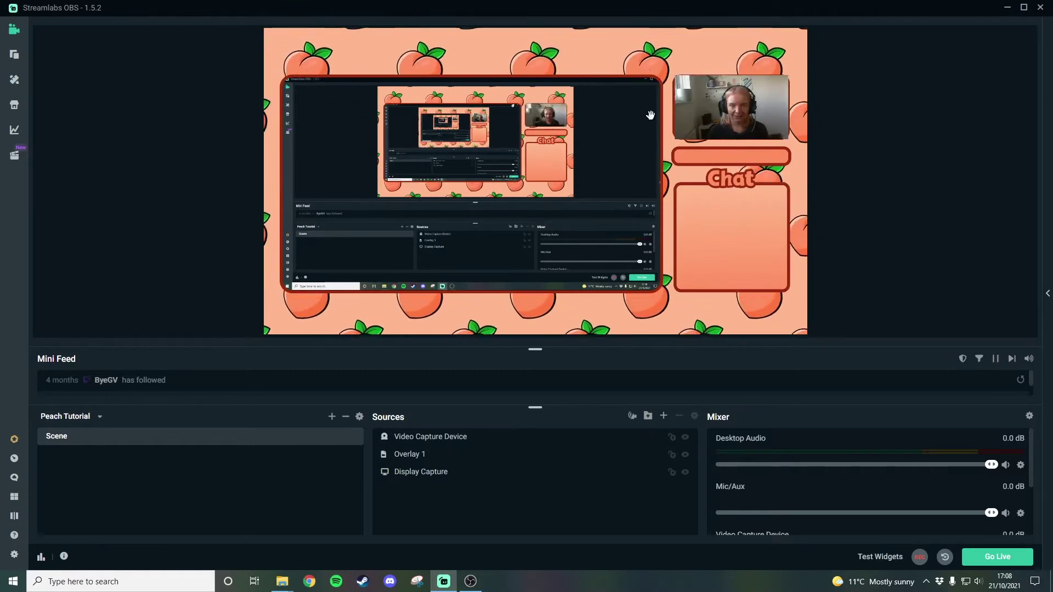
{"action": "left_click", "coordinate": [443, 442]}
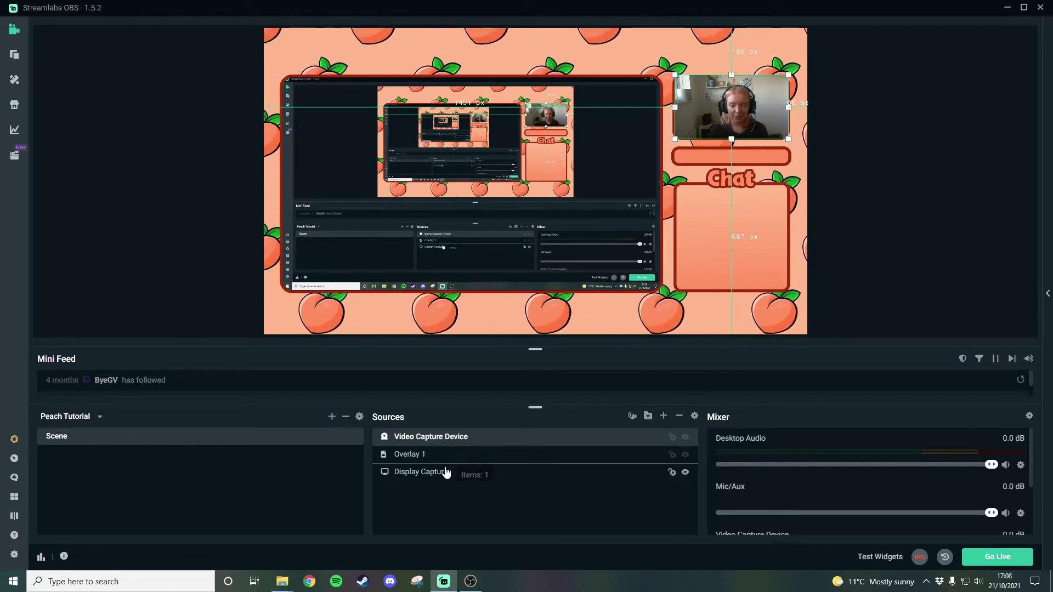
{"action": "left_click_drag", "start_coordinate": [434, 454], "coordinate": [588, 438]}
{"action": "left_click", "coordinate": [885, 220]}
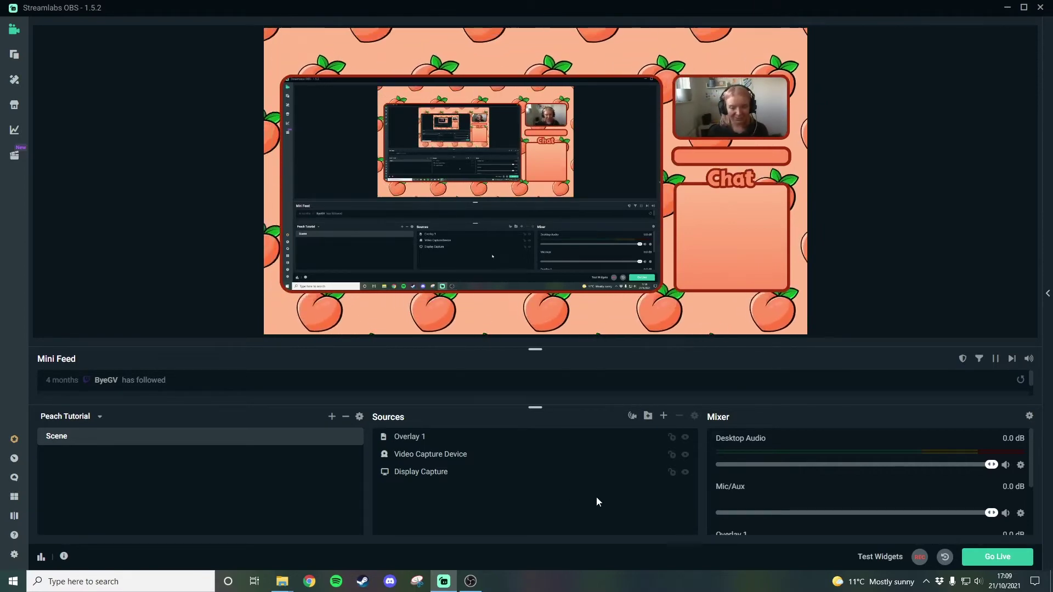
- Add a Chatbox widget source named Chatbox and drag it toward the overlay's Chat panel
{"action": "left_click", "coordinate": [664, 417]}
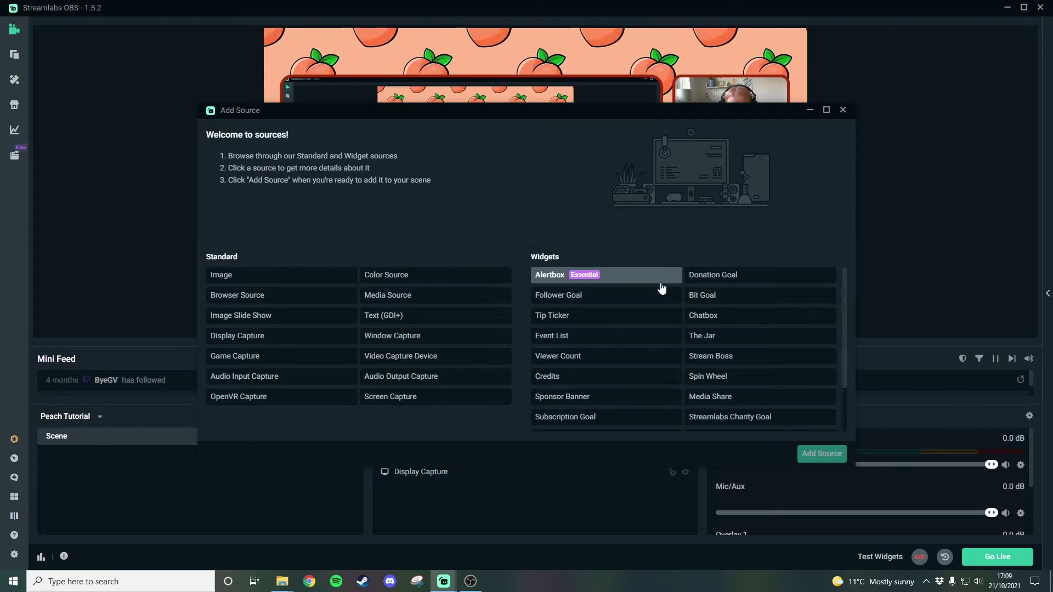
{"action": "left_click", "coordinate": [750, 325]}
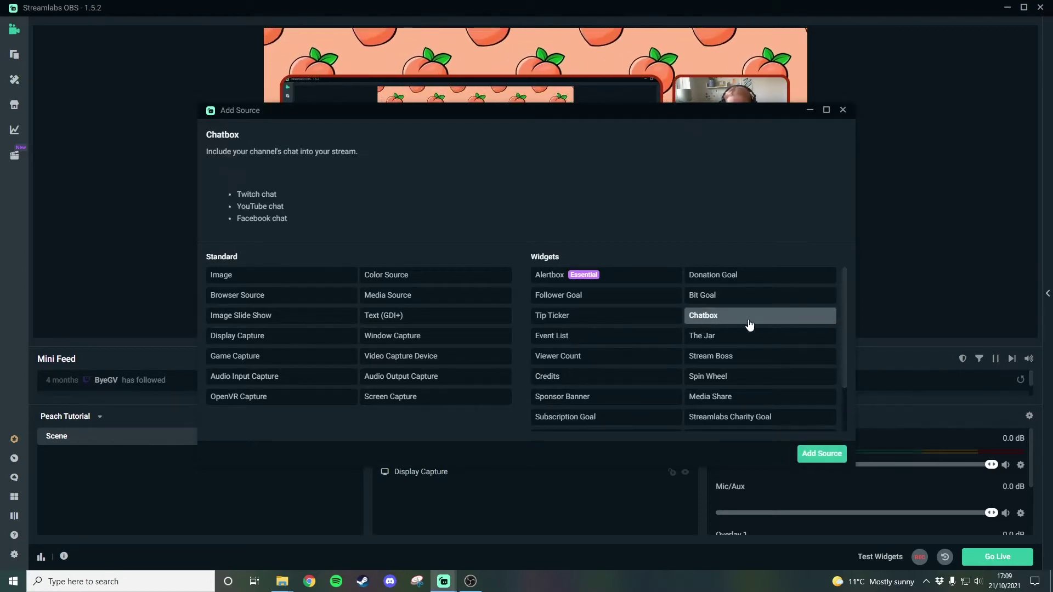
{"action": "left_click", "coordinate": [821, 454]}
{"action": "left_click", "coordinate": [671, 360]}
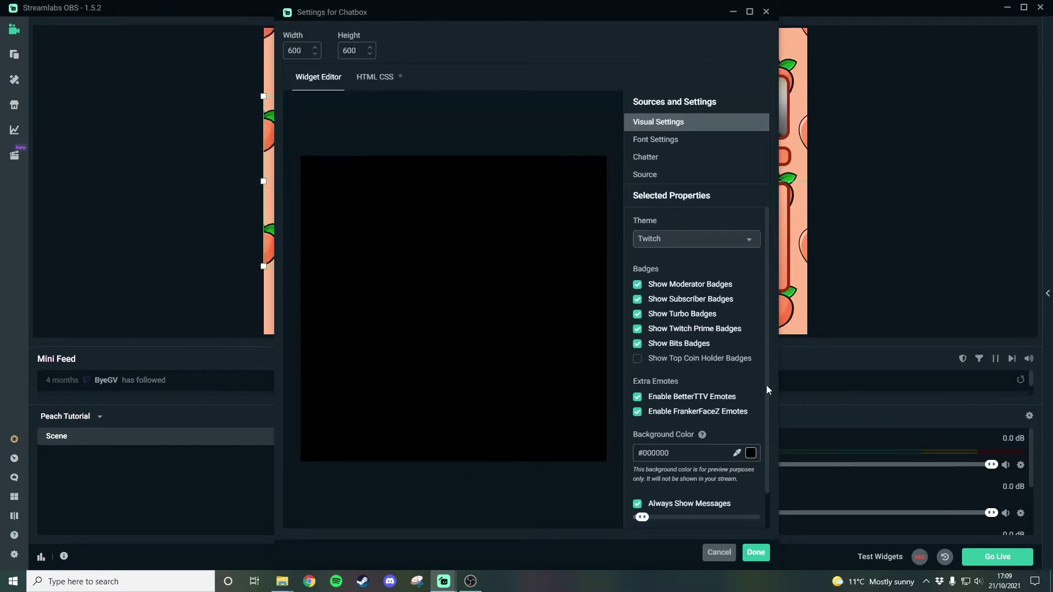
{"action": "scroll", "coordinate": [770, 377], "scroll_direction": "down", "scroll_amount": 1}
{"action": "scroll", "coordinate": [760, 325], "scroll_direction": "up", "scroll_amount": 1}
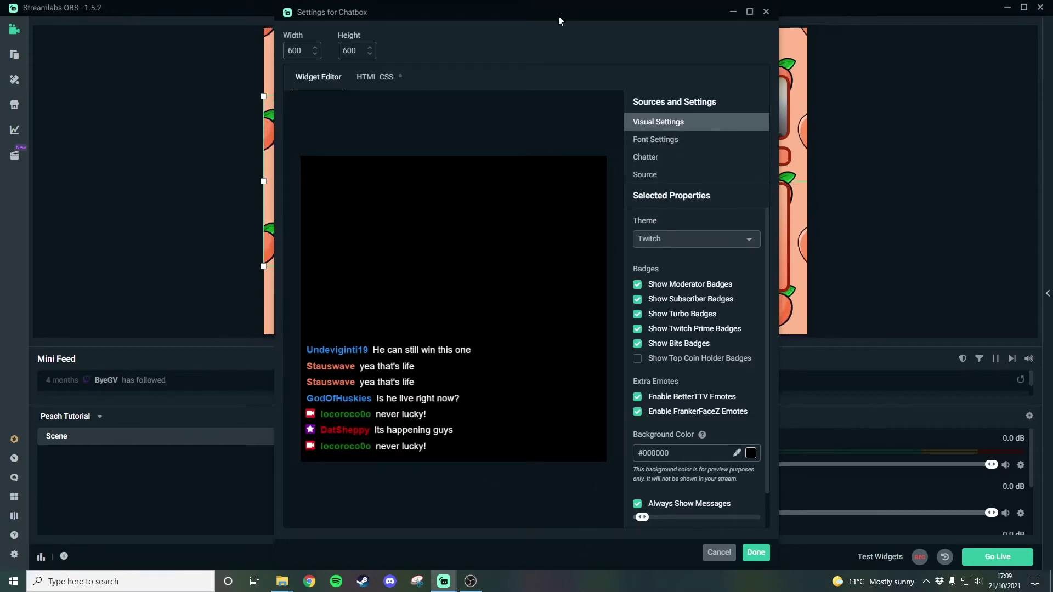
{"action": "left_click_drag", "start_coordinate": [495, 15], "coordinate": [365, 391]}
{"action": "left_click_drag", "start_coordinate": [336, 182], "coordinate": [692, 207]}
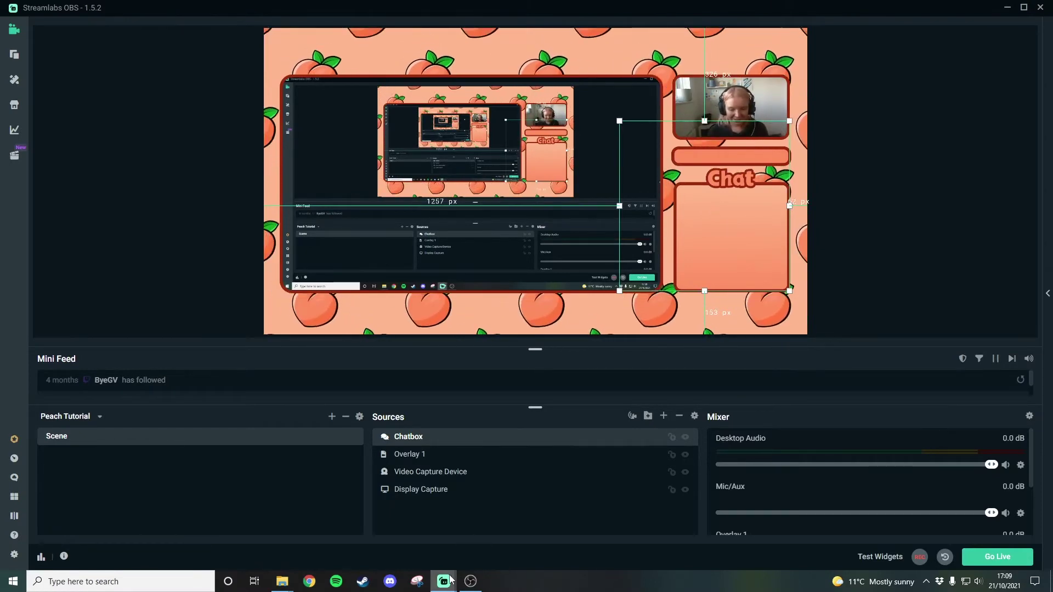
- Set the chatbox width to 350 and drag the chatbox down into the Chat frame
{"action": "mouse_move", "coordinate": [444, 581]}
{"action": "left_click", "coordinate": [486, 555]}
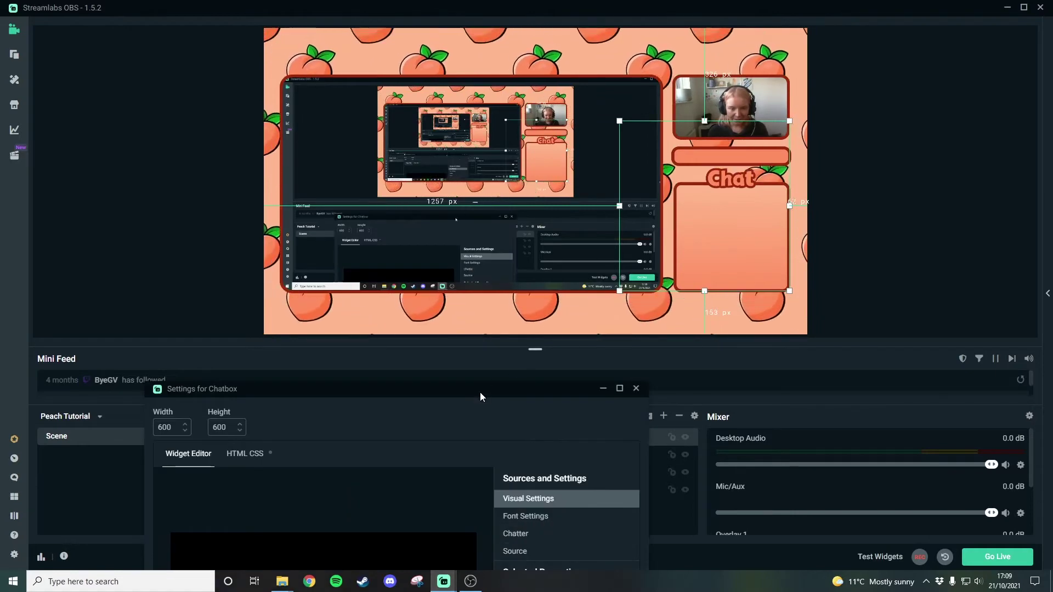
{"action": "left_click_drag", "start_coordinate": [481, 378], "coordinate": [399, 50]}
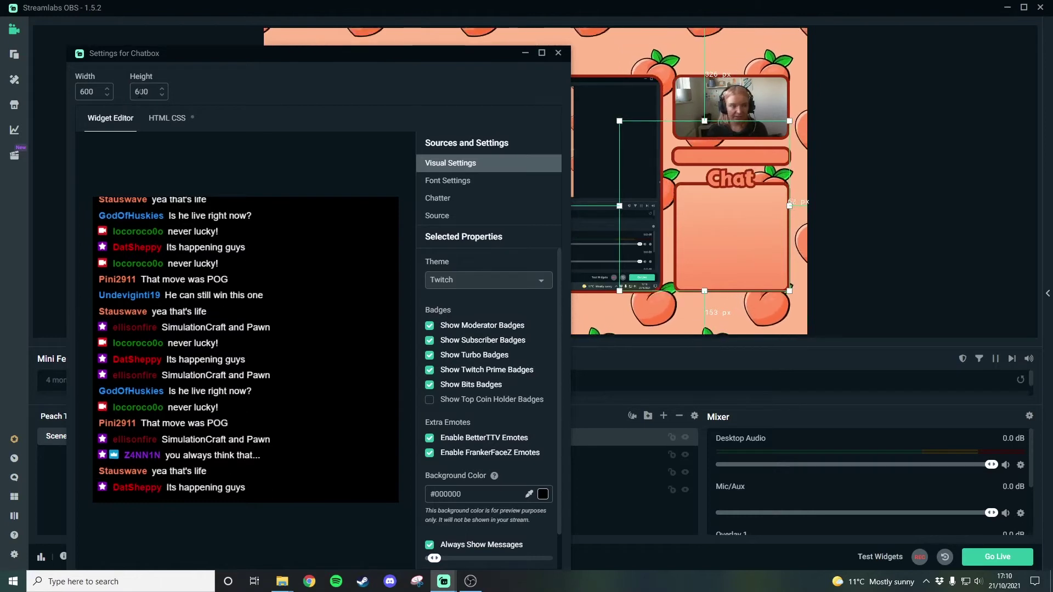
{"action": "type", "text": "3"}
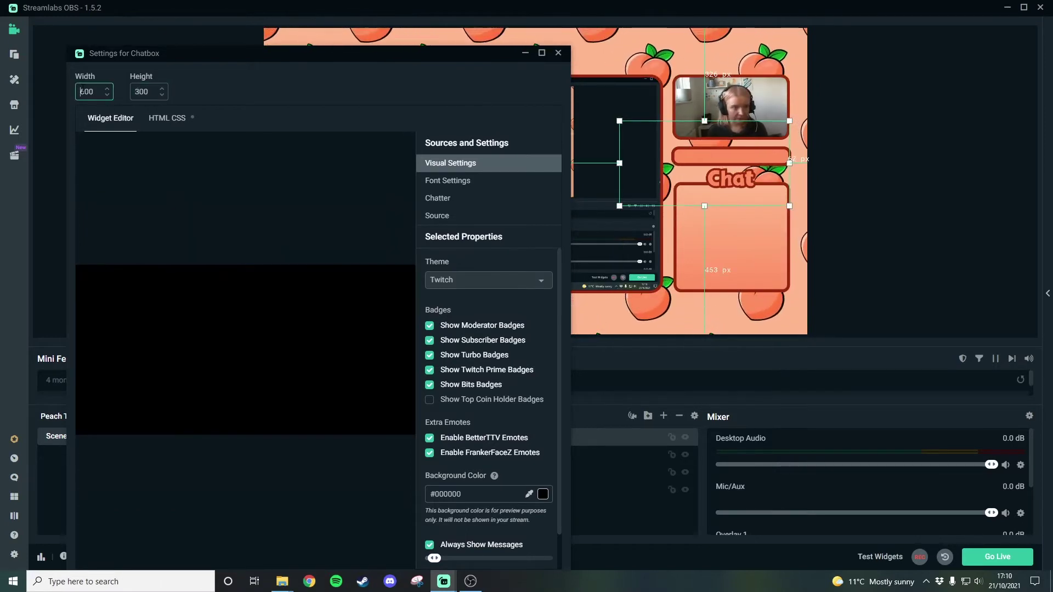
{"action": "type", "text": "3"}
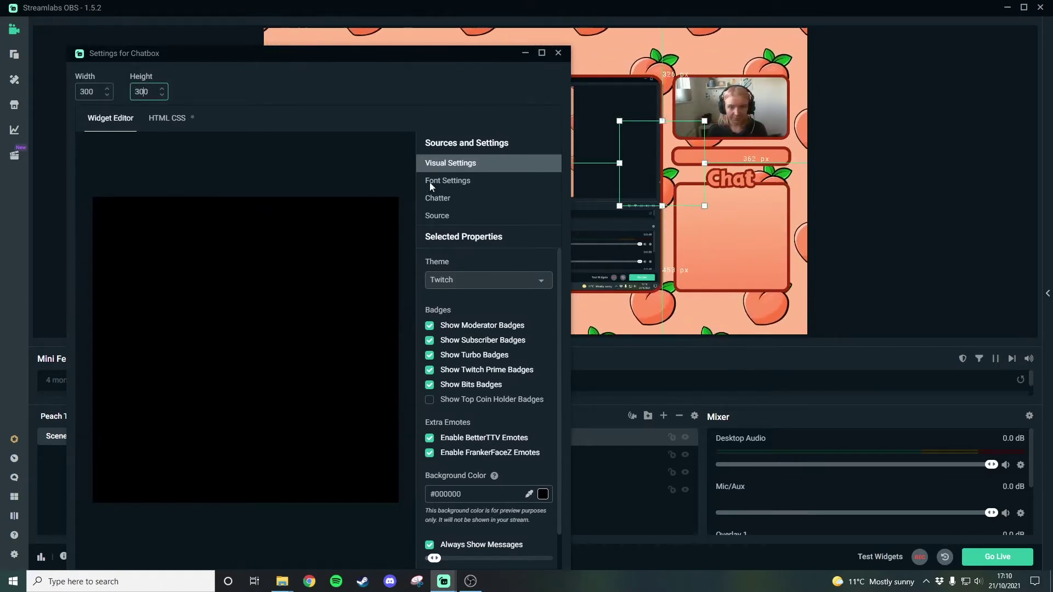
{"action": "left_click", "coordinate": [710, 187]}
{"action": "left_click_drag", "start_coordinate": [710, 187], "coordinate": [741, 244]}
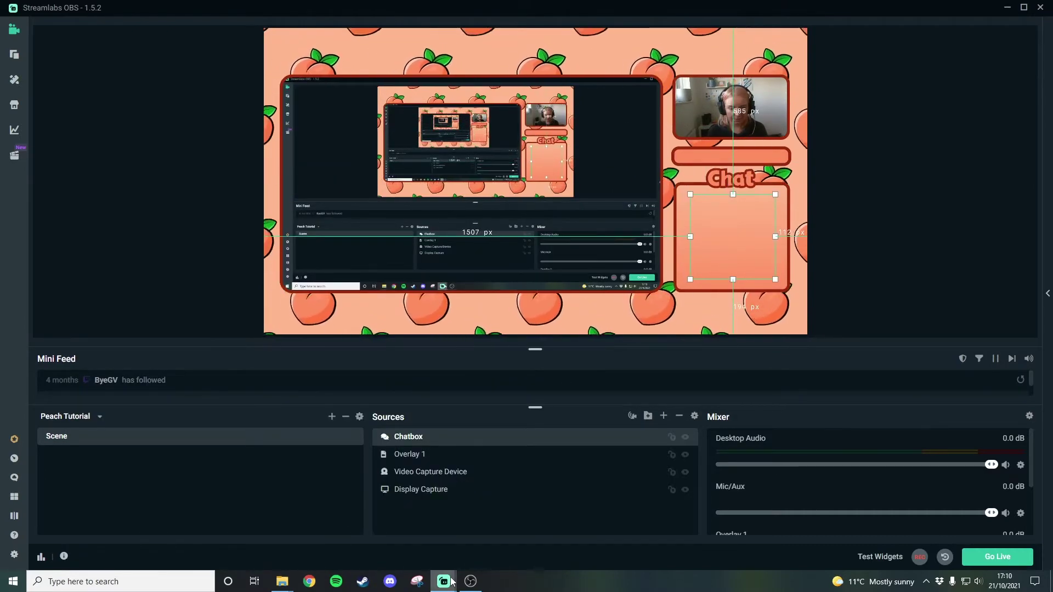
- Set the chatbox height to 350 and nudge it into place within the Chat frame
{"action": "mouse_move", "coordinate": [444, 580]}
{"action": "left_click", "coordinate": [492, 541]}
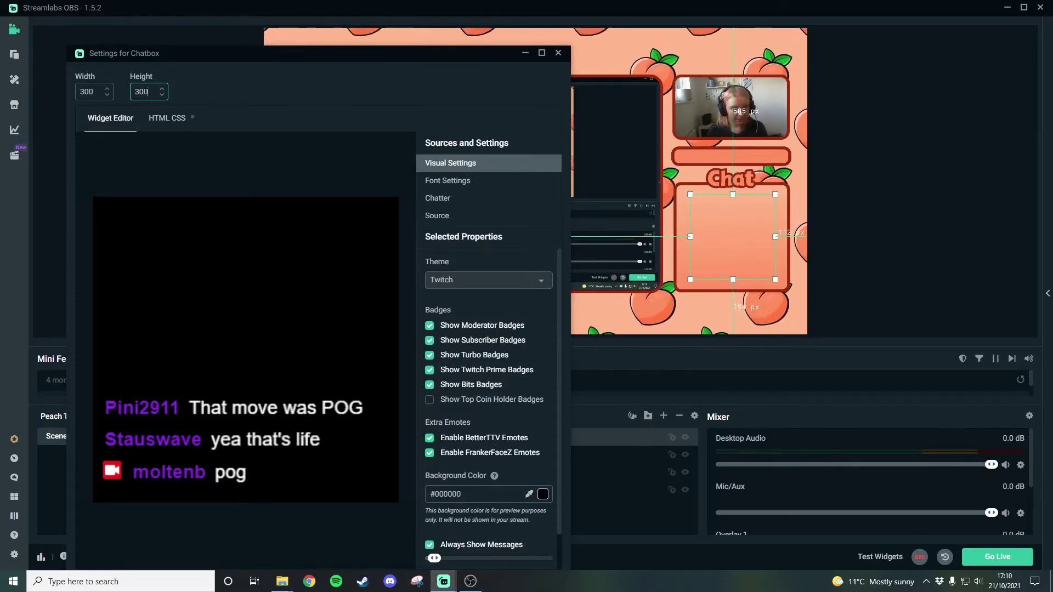
{"action": "type", "text": "5"}
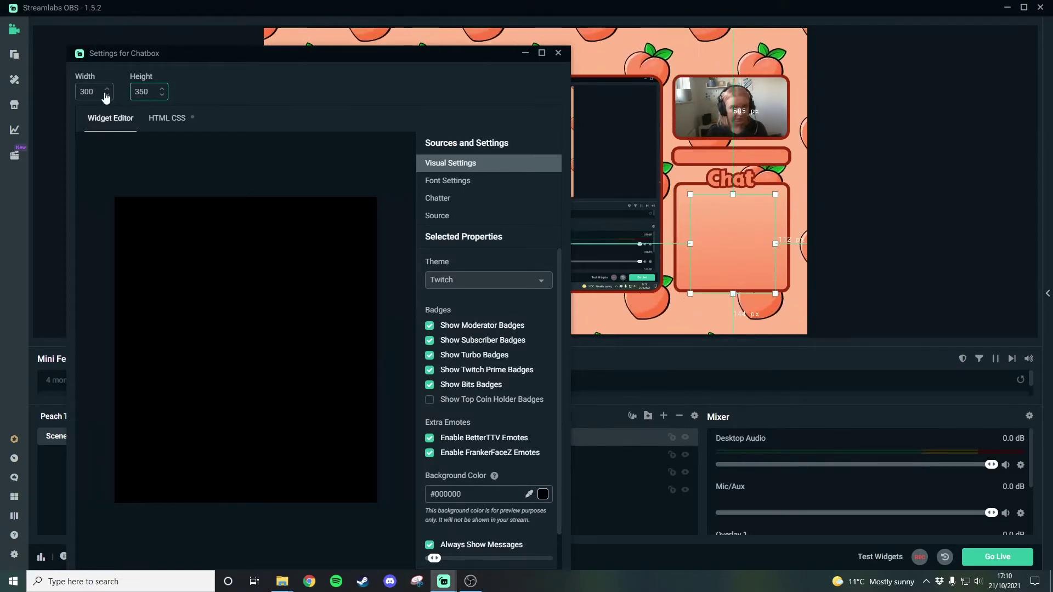
{"action": "type", "text": "5"}
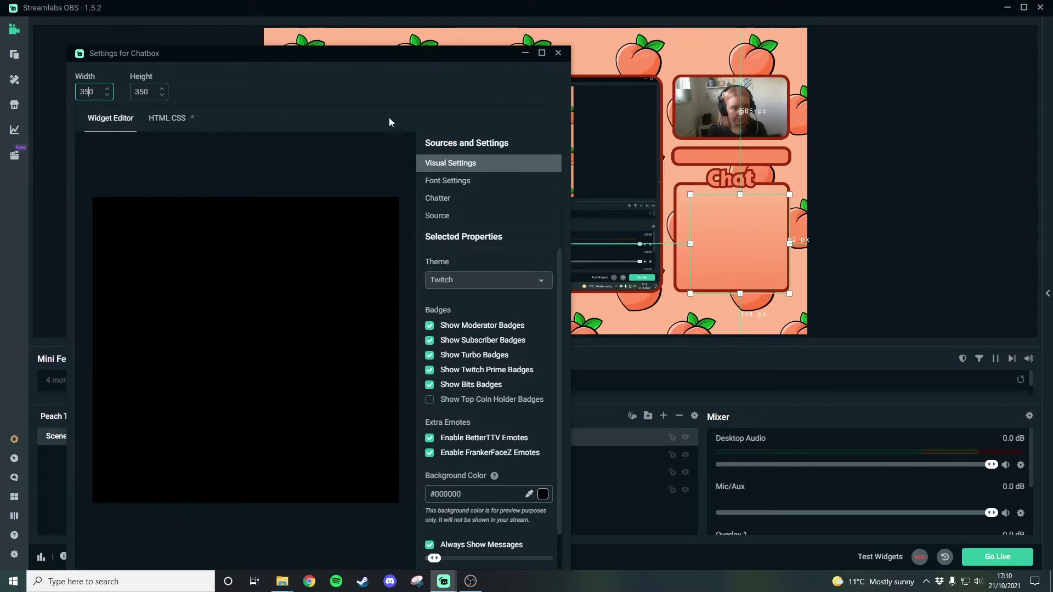
{"action": "left_click", "coordinate": [737, 225]}
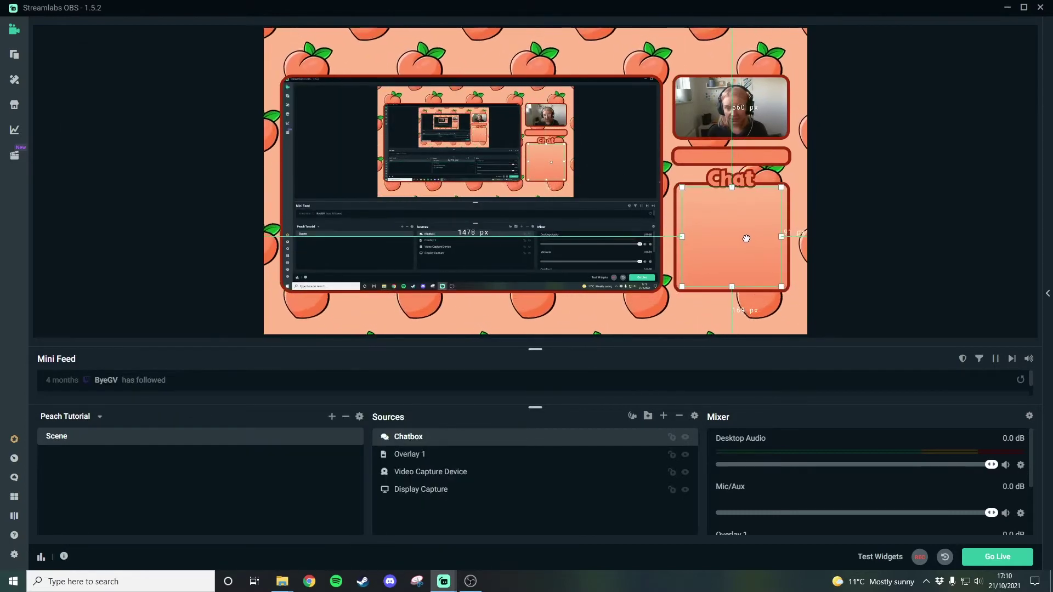
{"action": "left_click_drag", "start_coordinate": [747, 238], "coordinate": [746, 238]}
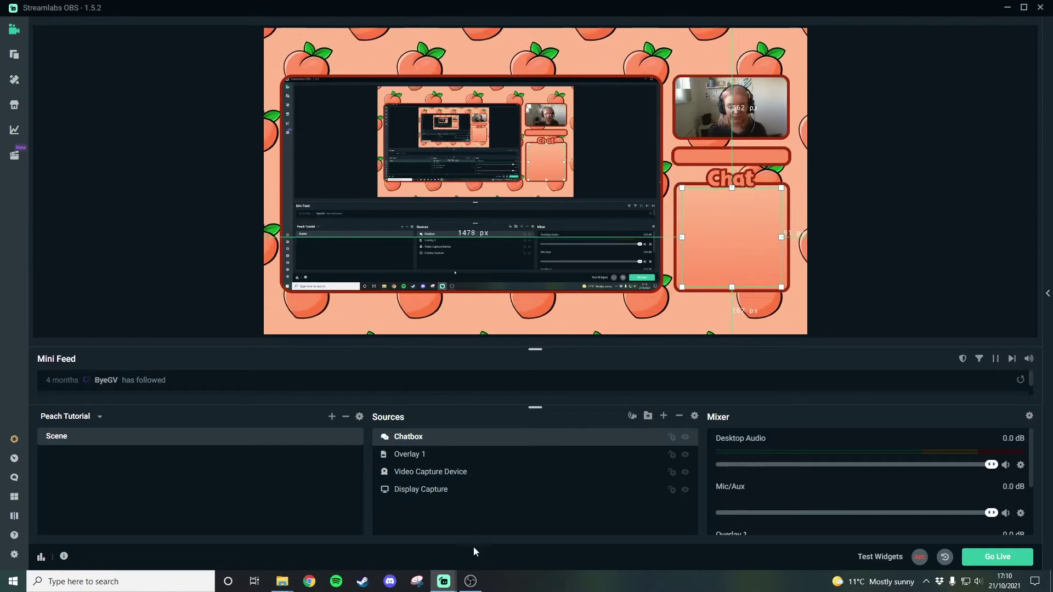
{"action": "mouse_move", "coordinate": [444, 580]}
{"action": "left_click", "coordinate": [485, 522]}
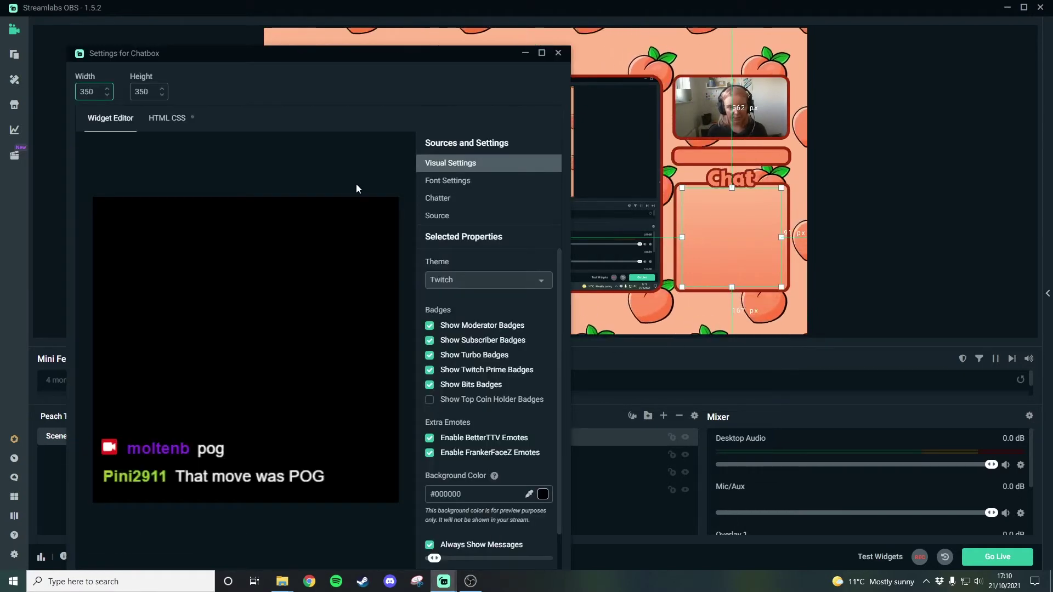
{"action": "left_click_drag", "start_coordinate": [320, 61], "coordinate": [316, 33]}
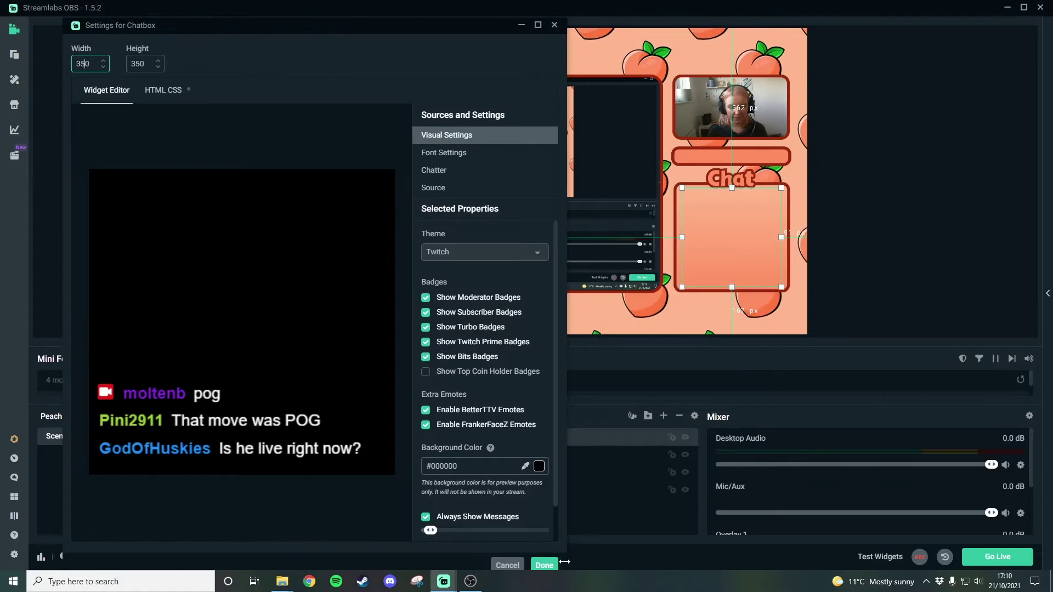
- Confirm the chatbox settings, then select and deselect the Chatbox source to check its fit
{"action": "left_click", "coordinate": [545, 565]}
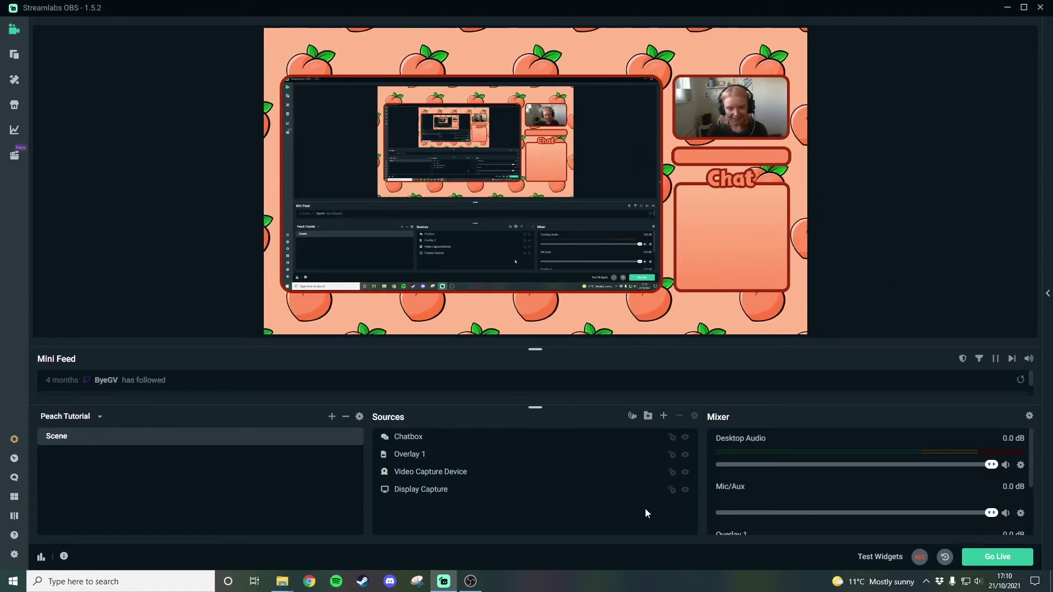
{"action": "left_click", "coordinate": [410, 441]}
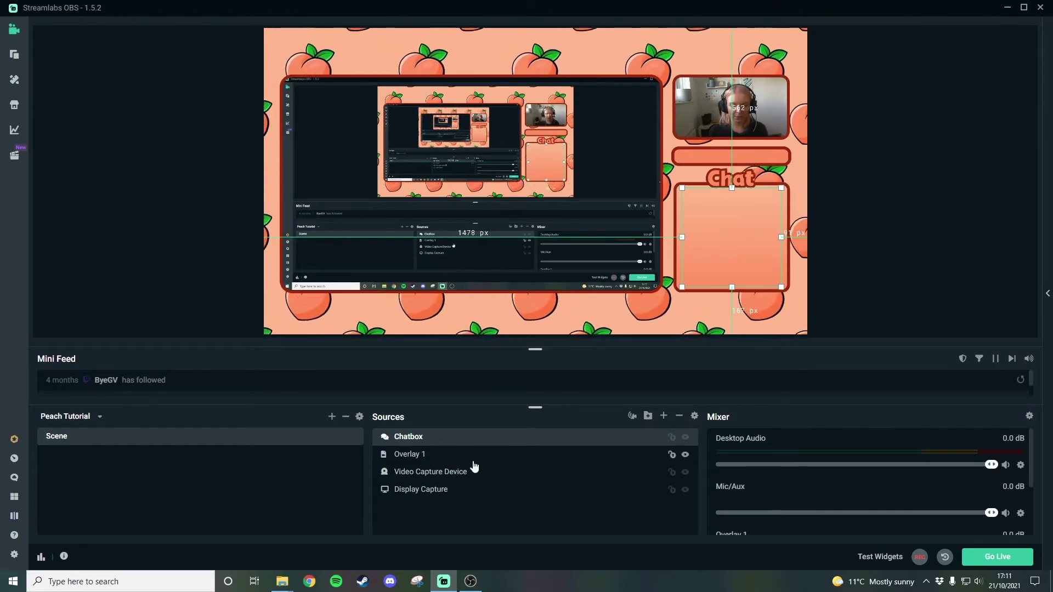
{"action": "left_click", "coordinate": [685, 158]}
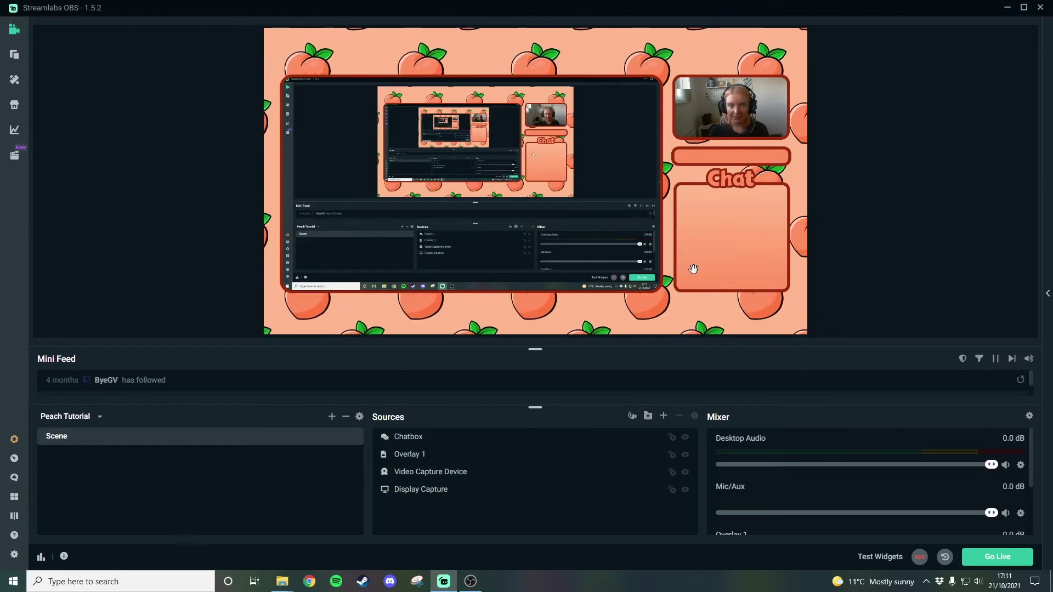
- Add a Stream Label widget to the scene under the default name Stream Label
{"action": "left_click", "coordinate": [664, 417]}
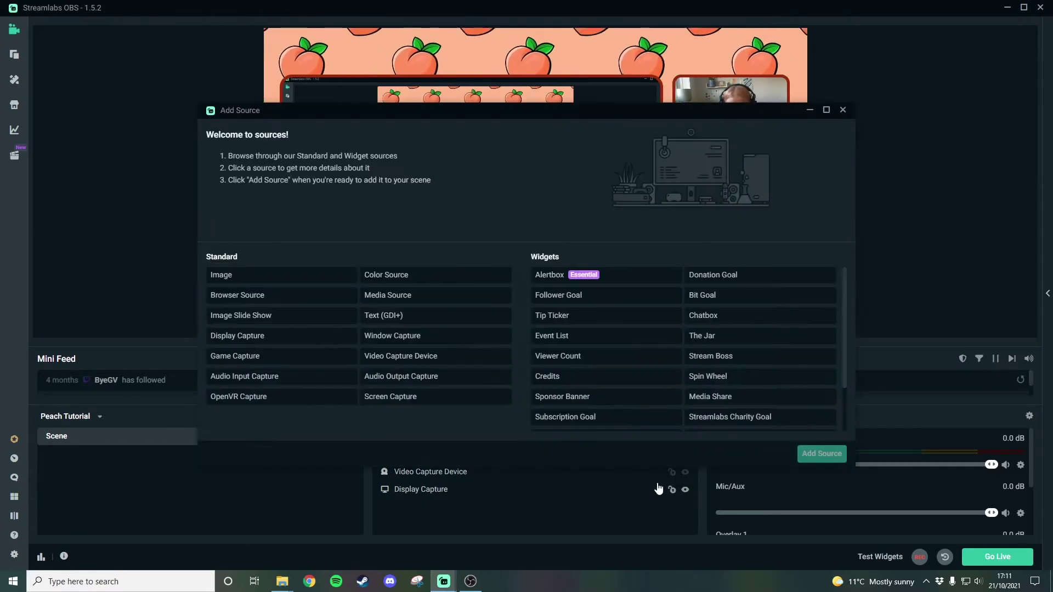
{"action": "scroll", "coordinate": [628, 362], "scroll_direction": "down", "scroll_amount": 3}
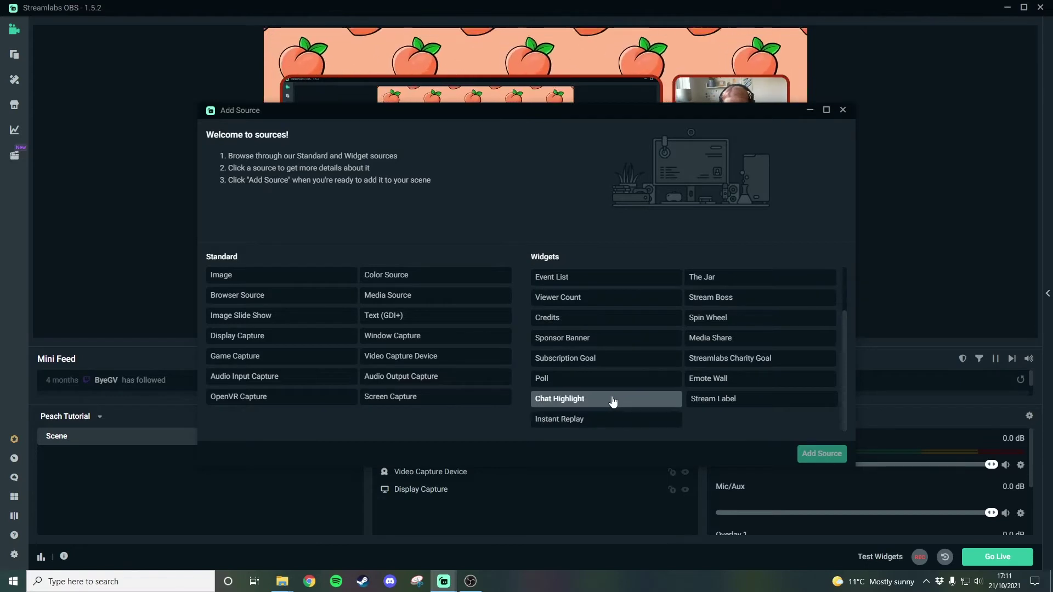
{"action": "left_click", "coordinate": [735, 401]}
{"action": "left_click", "coordinate": [826, 457]}
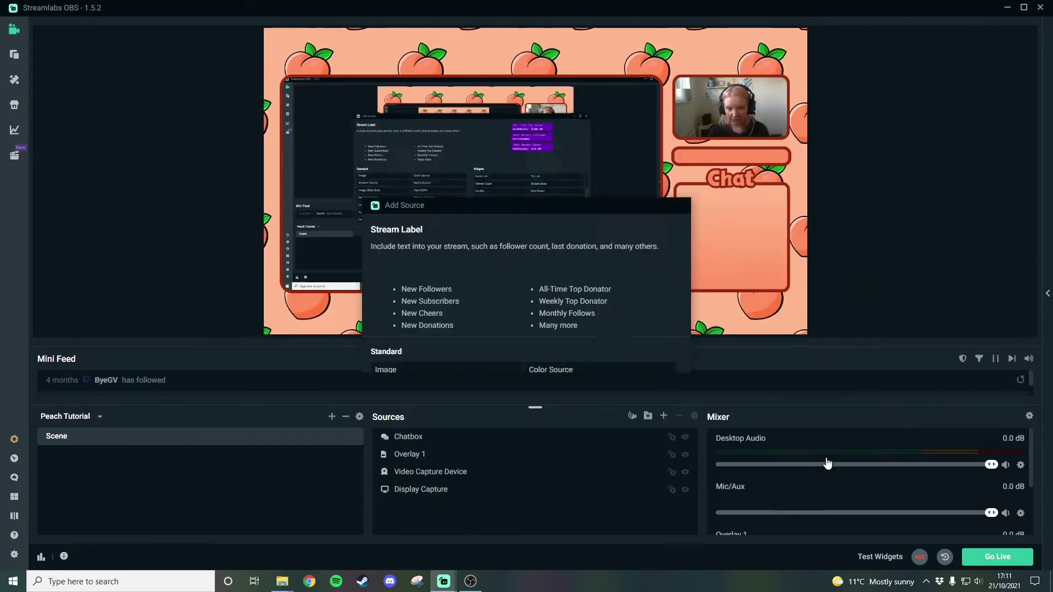
{"action": "left_click", "coordinate": [656, 360]}
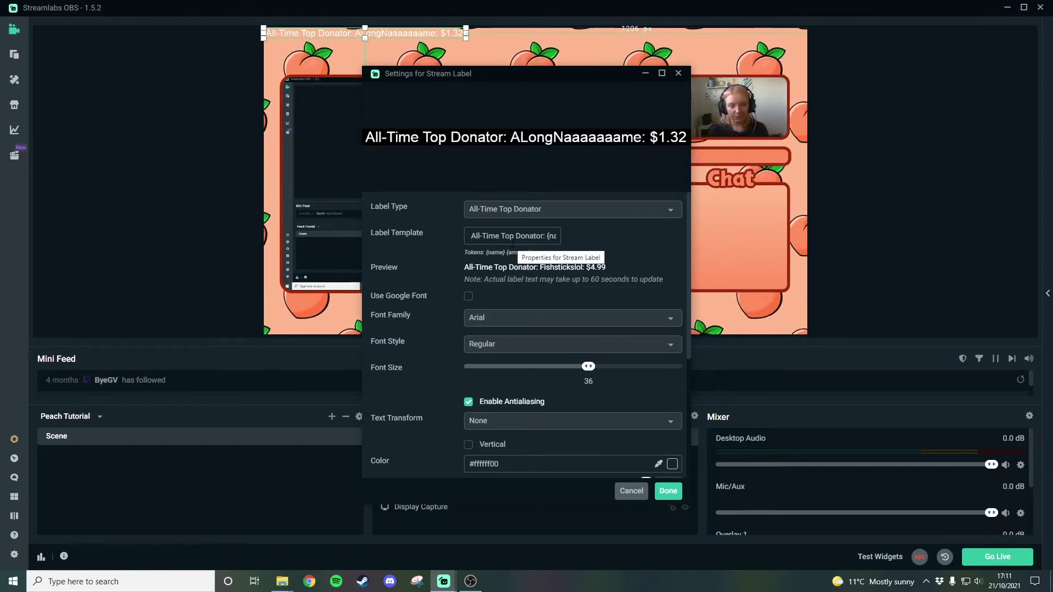
- Keep All-Time Top Donator as the label type and review its {name} and {amount} template
{"action": "left_click", "coordinate": [670, 218]}
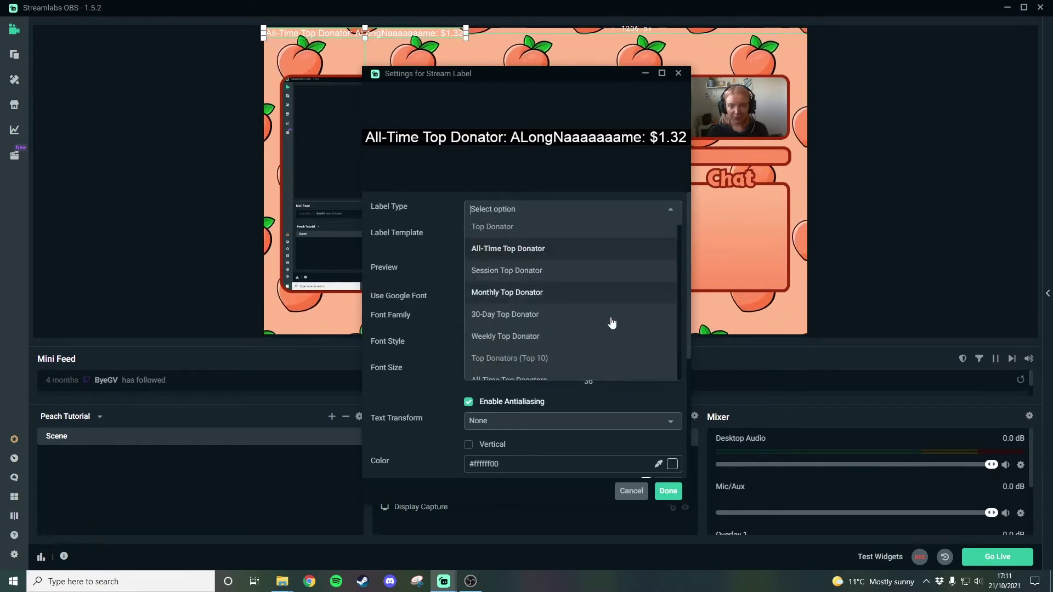
{"action": "scroll", "coordinate": [543, 308], "scroll_direction": "down", "scroll_amount": 10}
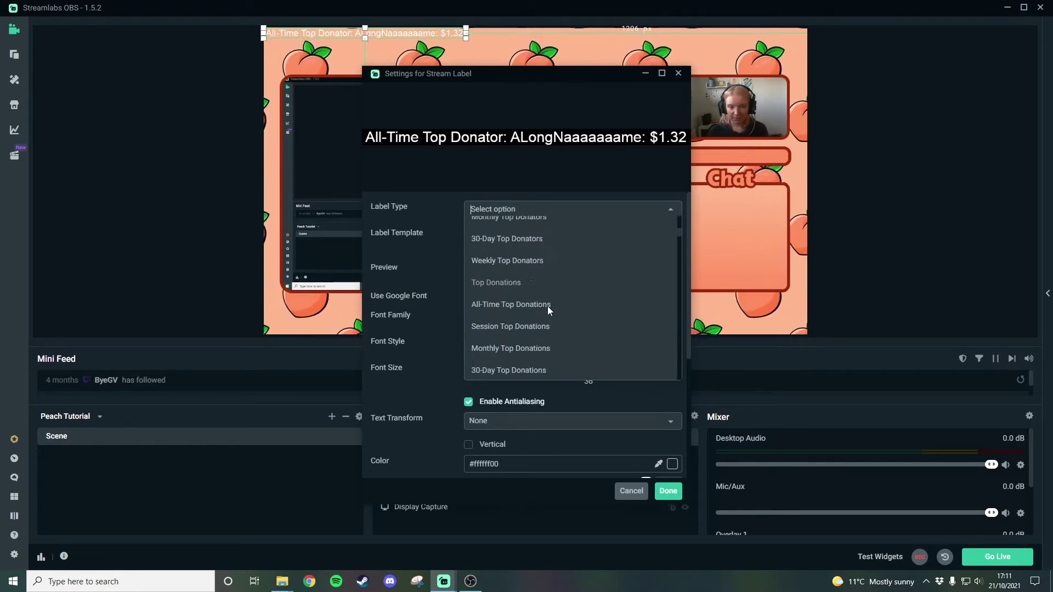
{"action": "scroll", "coordinate": [536, 313], "scroll_direction": "down", "scroll_amount": 5}
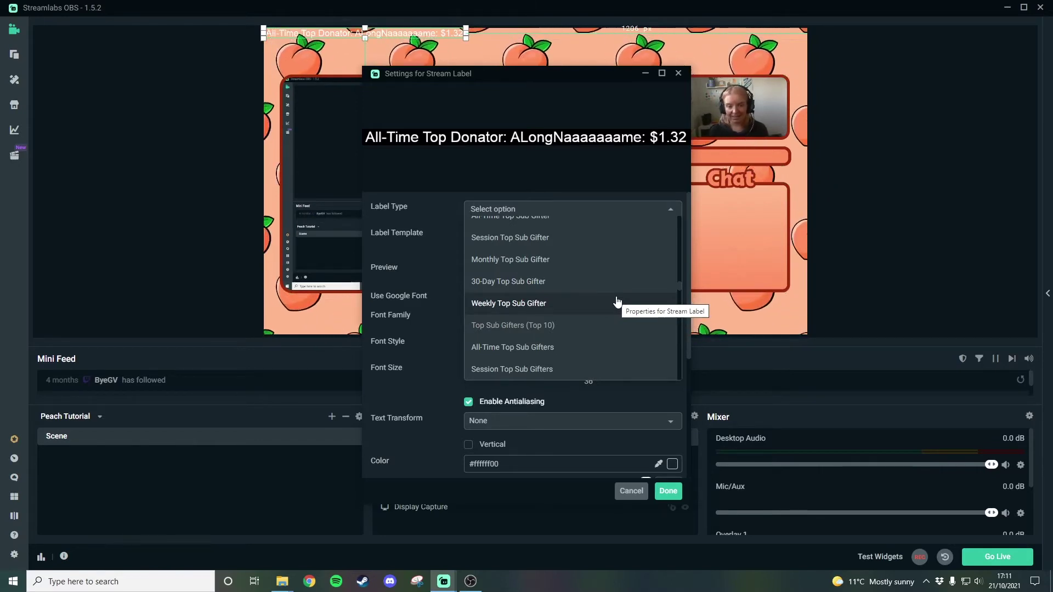
{"action": "scroll", "coordinate": [614, 302], "scroll_direction": "up", "scroll_amount": 2}
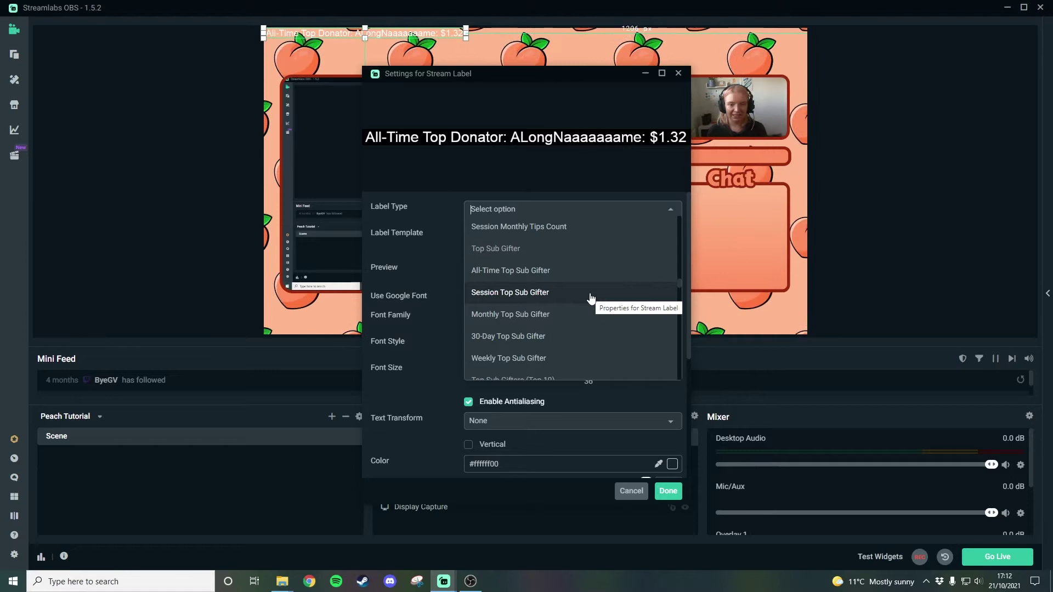
{"action": "left_click", "coordinate": [430, 239]}
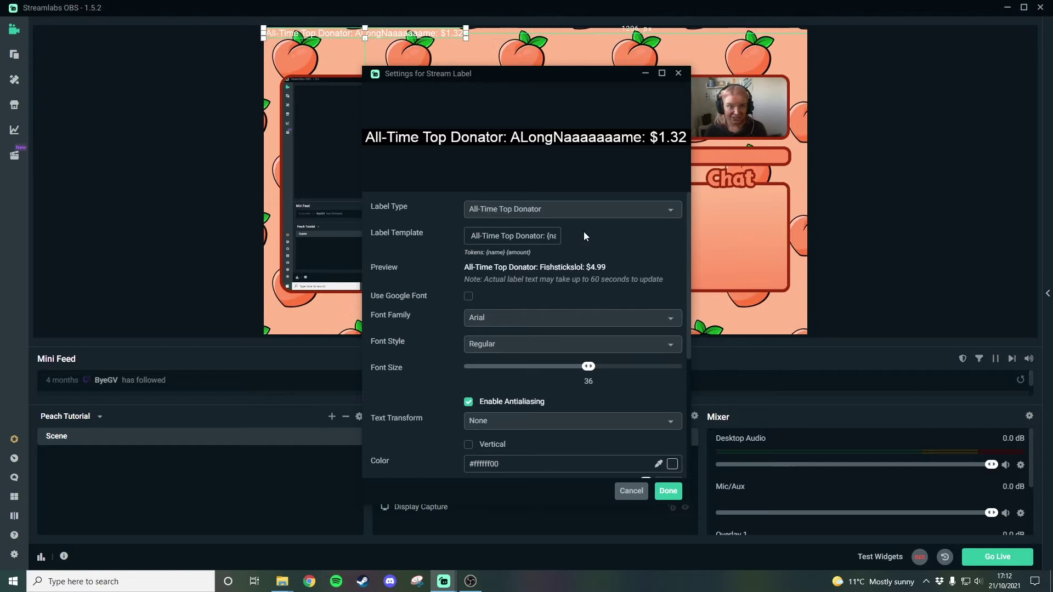
{"action": "left_click", "coordinate": [534, 236]}
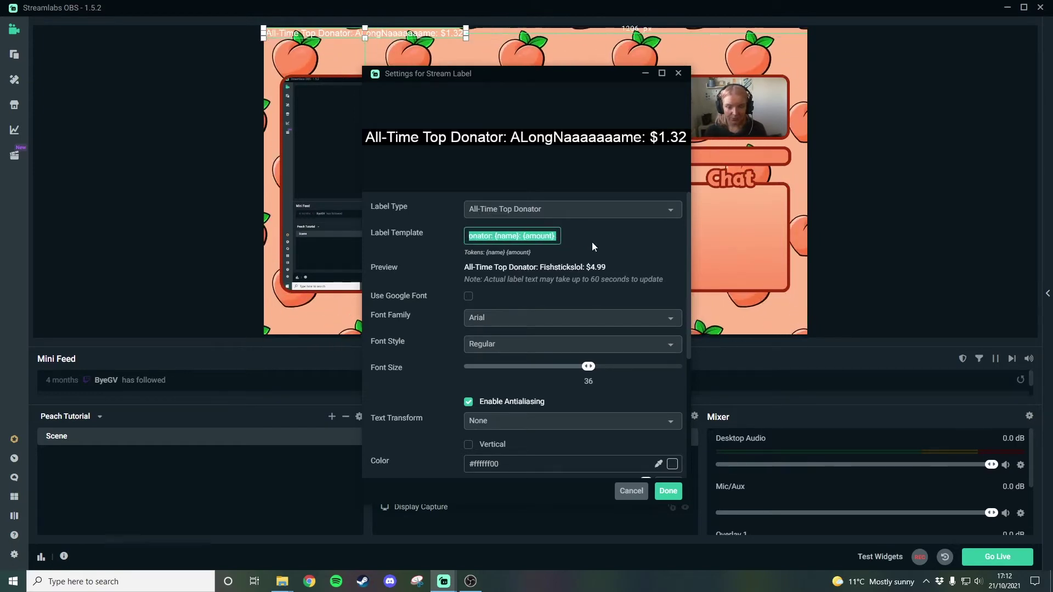
{"action": "key", "text": "Home"}
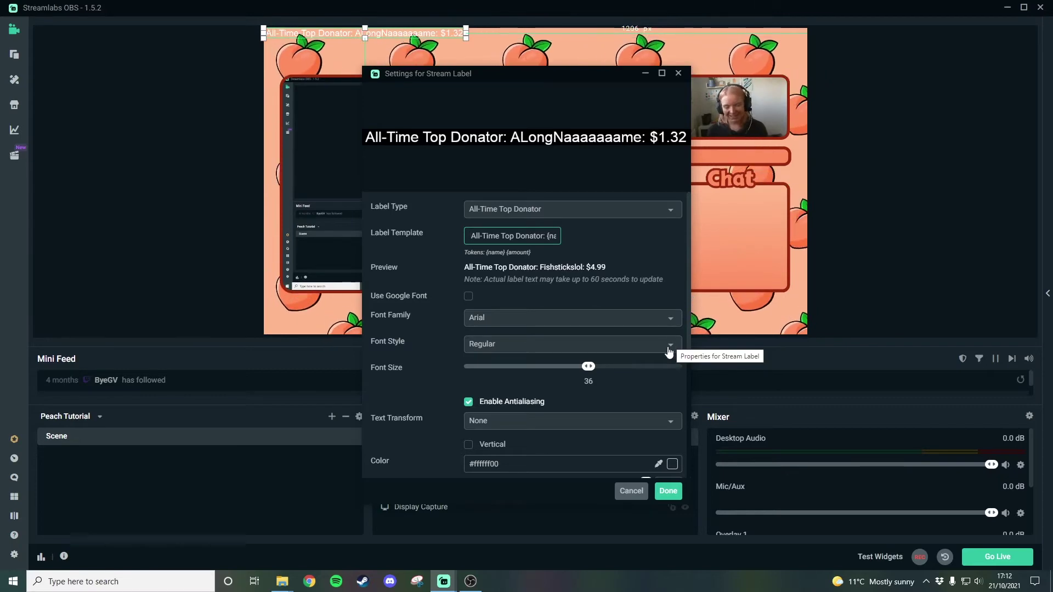
- Save the label, move it onto the bar under the webcam, and narrow it to fit
{"action": "left_click", "coordinate": [669, 491]}
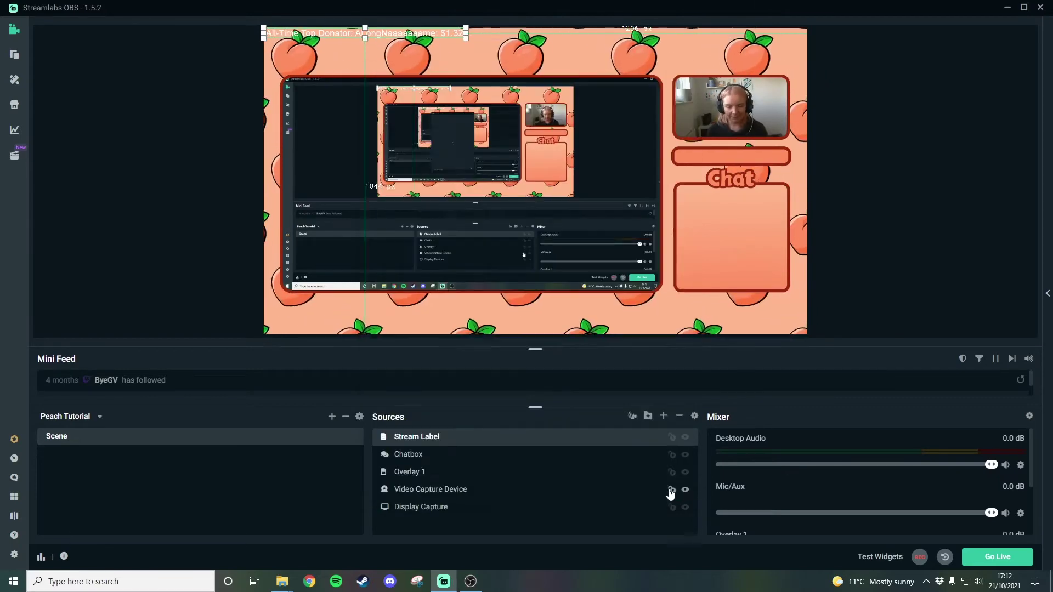
{"action": "left_click_drag", "start_coordinate": [313, 33], "coordinate": [724, 158]}
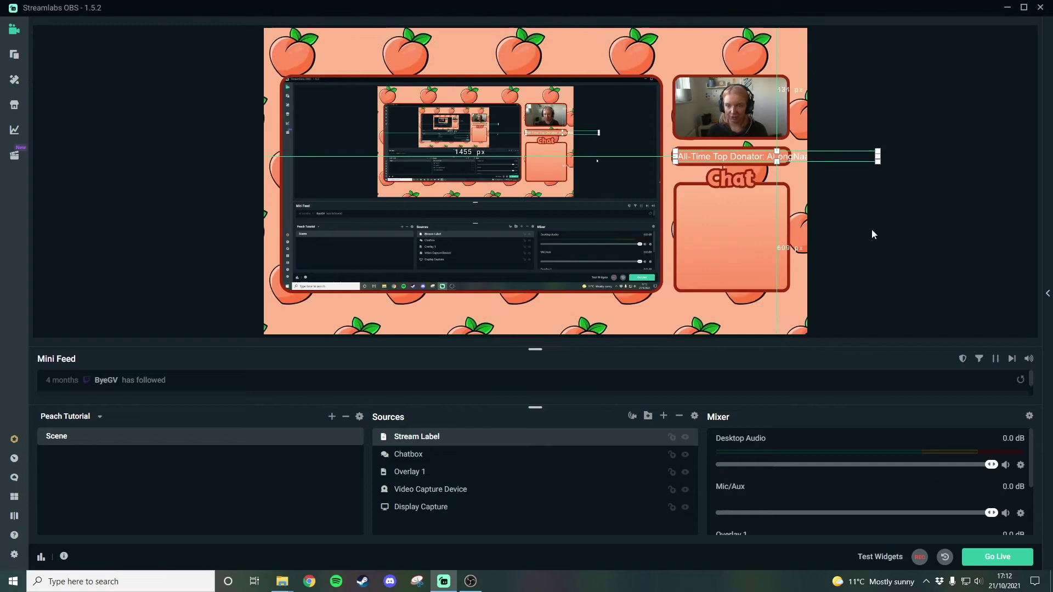
{"action": "left_click", "coordinate": [884, 271]}
{"action": "left_click", "coordinate": [771, 158]}
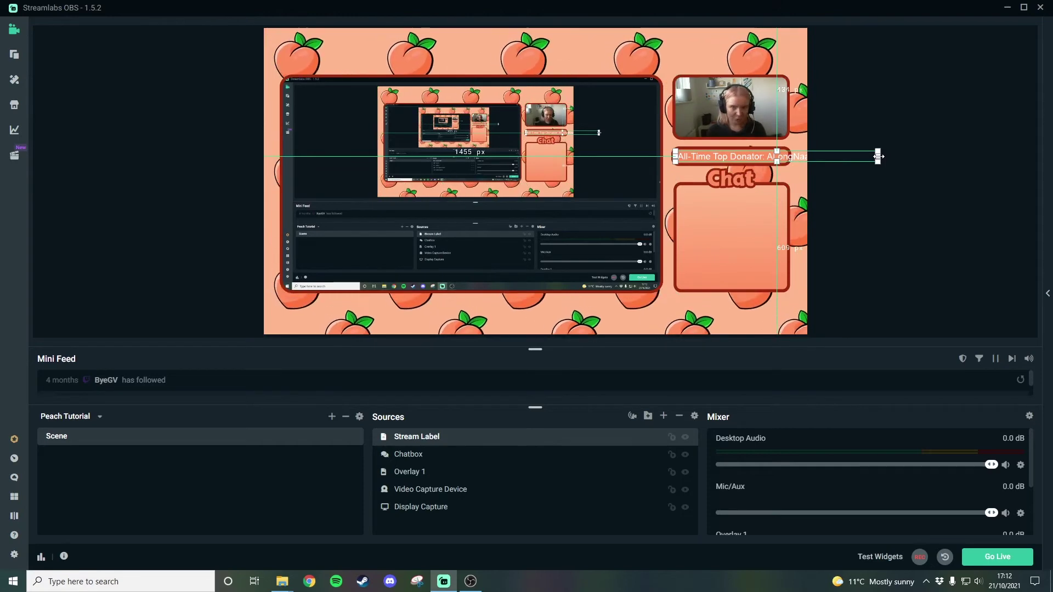
{"action": "left_click_drag", "start_coordinate": [879, 157], "coordinate": [783, 203]}
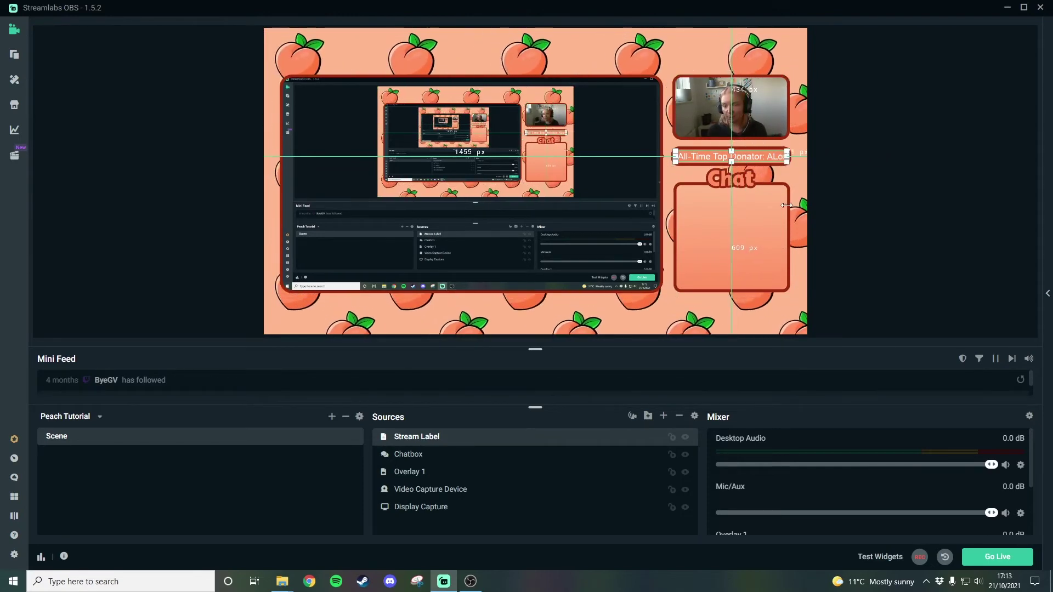
{"action": "left_click", "coordinate": [902, 225]}
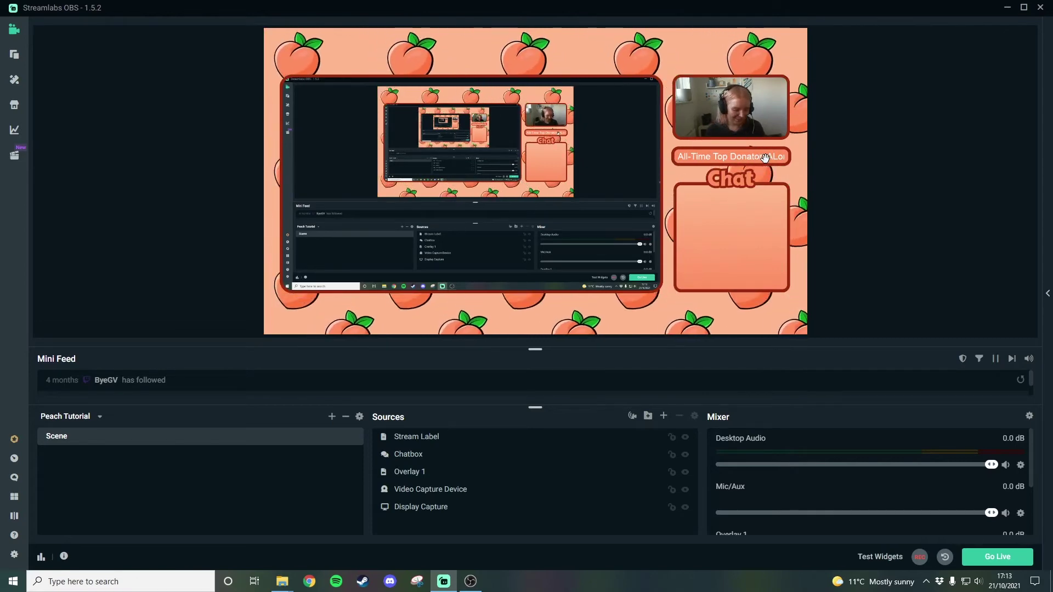
- Start a new filter on the Stream Label source with Scroll chosen as its type
{"action": "left_click_drag", "start_coordinate": [766, 158], "coordinate": [754, 160]}
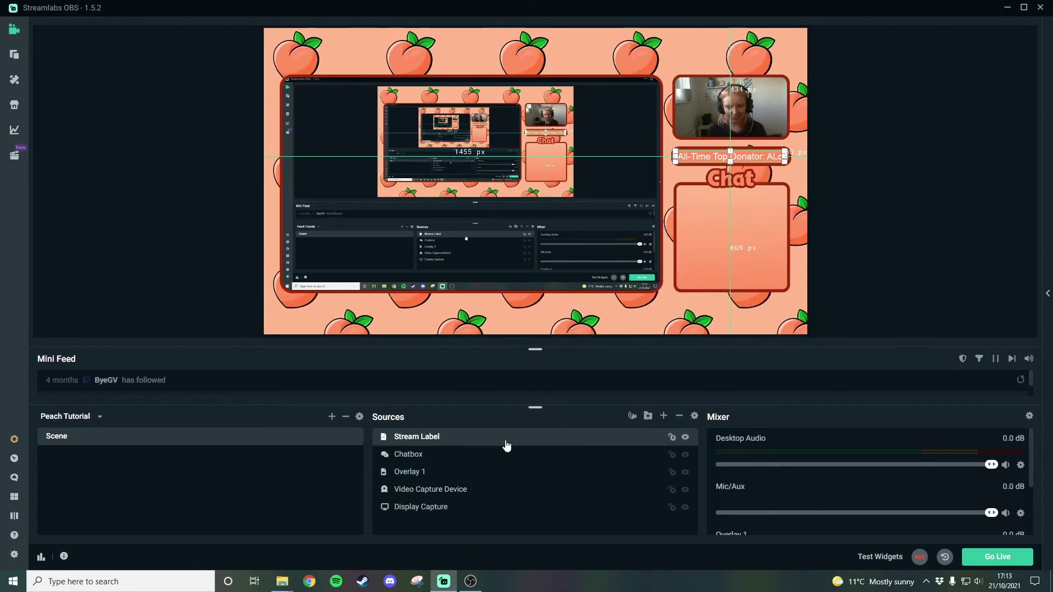
{"action": "right_click", "coordinate": [465, 438]}
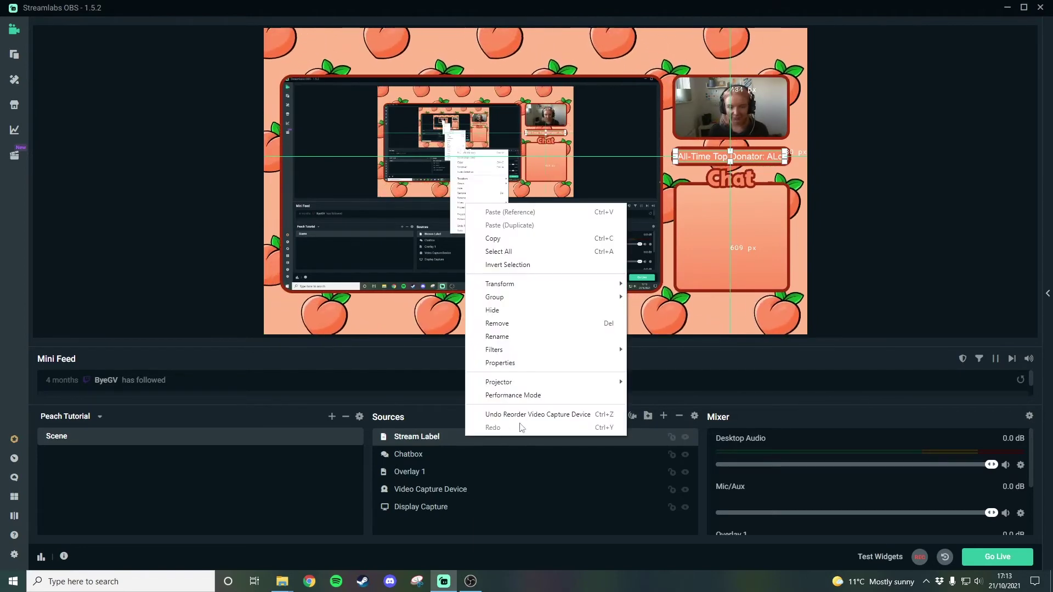
{"action": "mouse_move", "coordinate": [582, 350]}
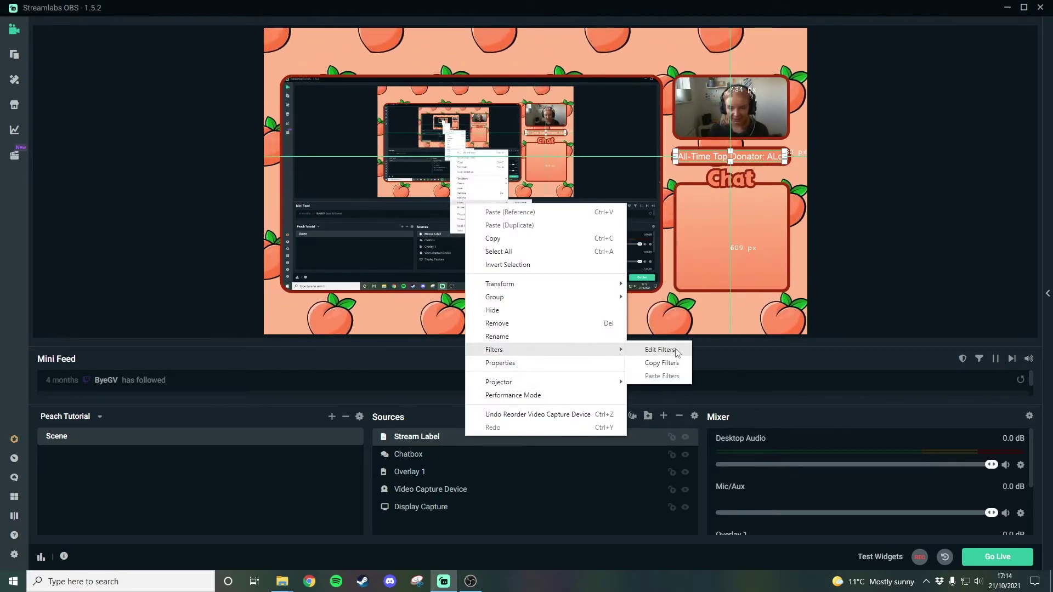
{"action": "left_click", "coordinate": [653, 350]}
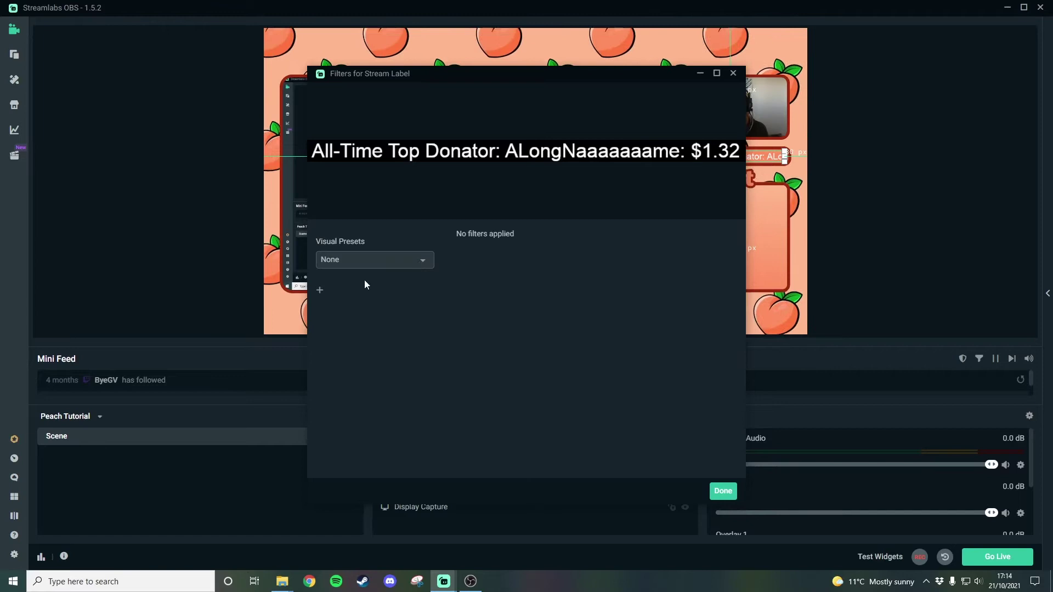
{"action": "left_click", "coordinate": [318, 291]}
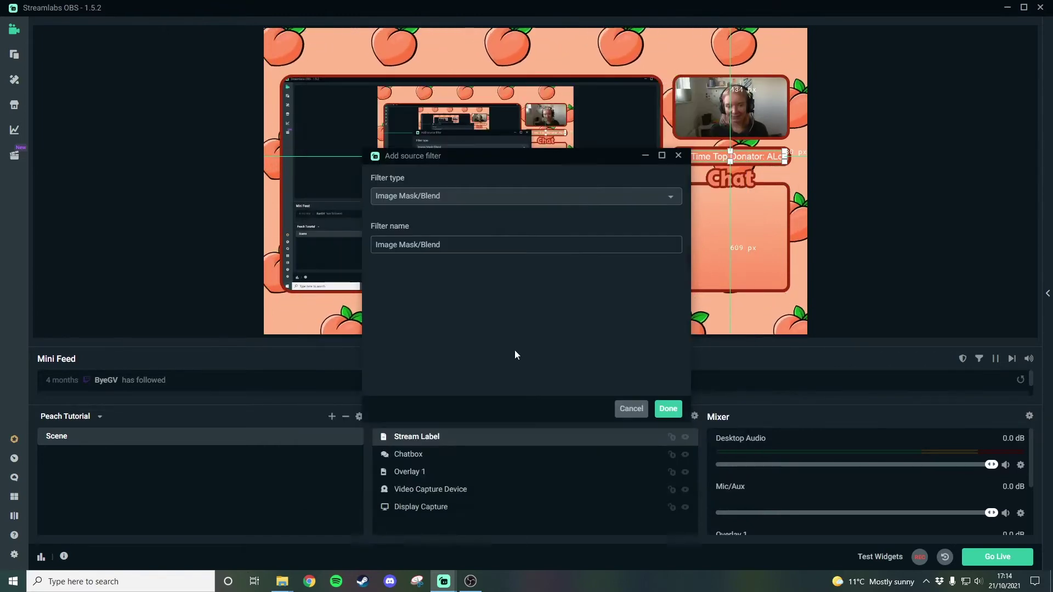
{"action": "left_click", "coordinate": [436, 195]}
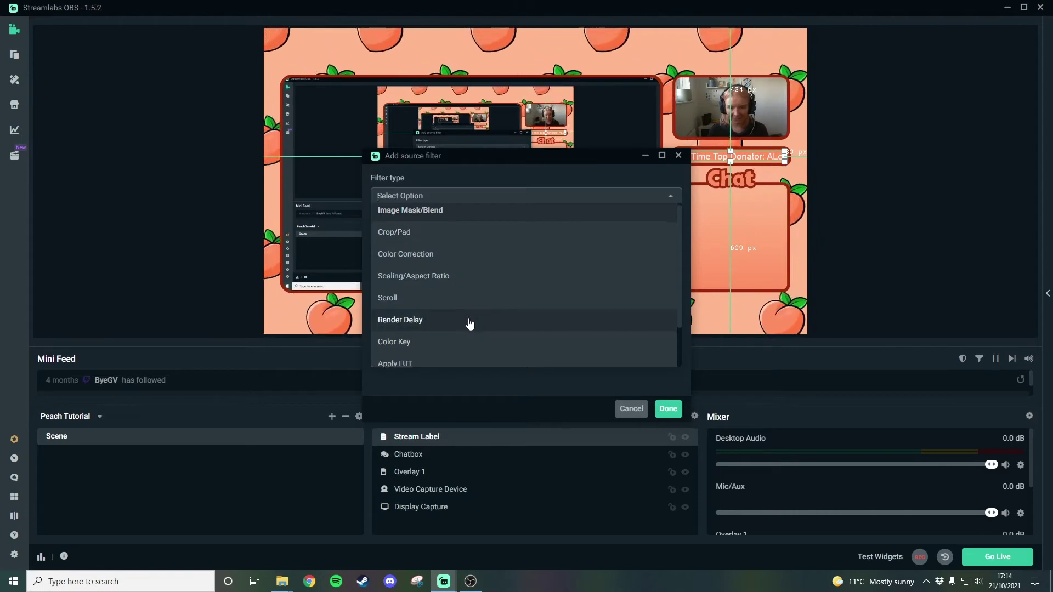
{"action": "scroll", "coordinate": [469, 322], "scroll_direction": "down", "scroll_amount": 1}
{"action": "scroll", "coordinate": [469, 324], "scroll_direction": "up", "scroll_amount": 2}
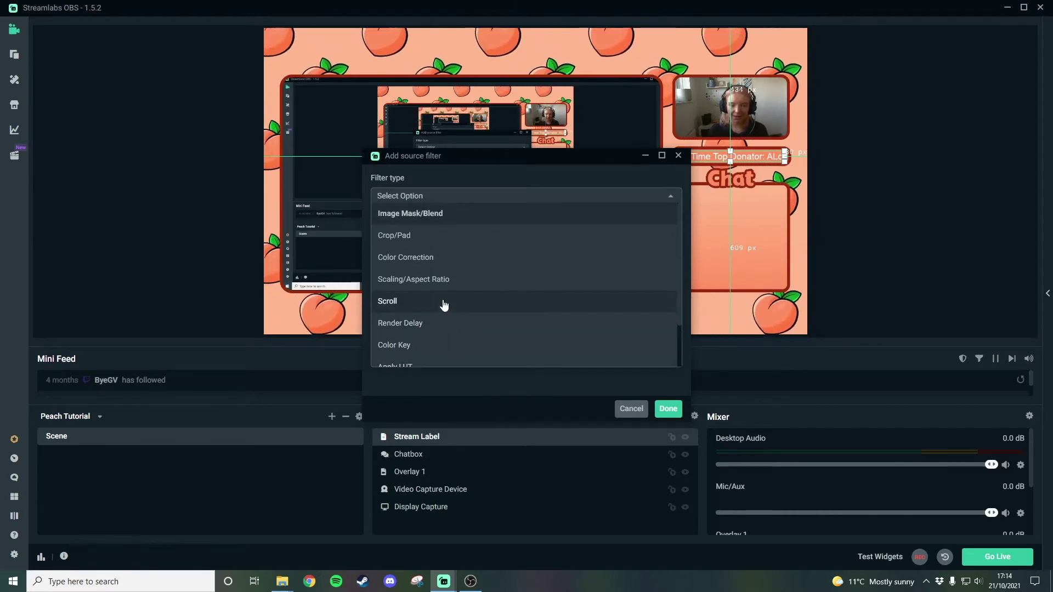
{"action": "left_click", "coordinate": [444, 303]}
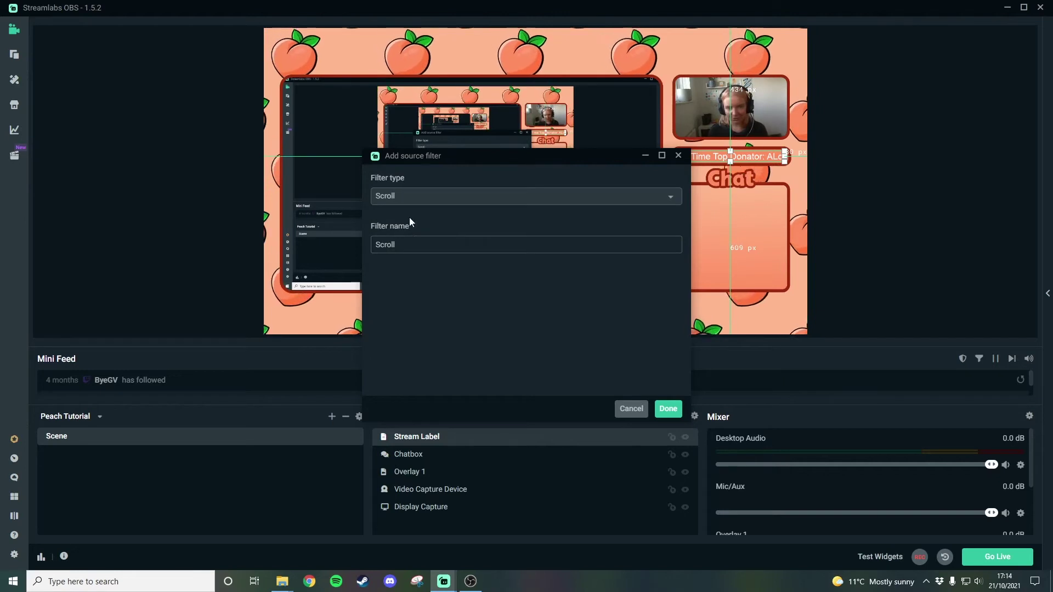
- Add the Scroll filter with horizontal speed 66 and close the Filters window
{"action": "left_click", "coordinate": [666, 409]}
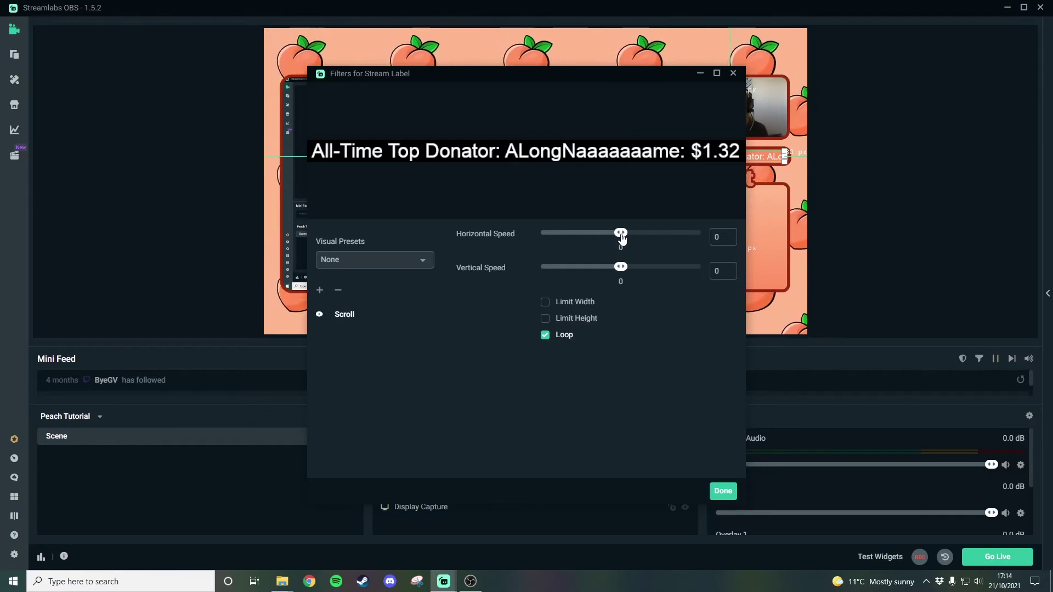
{"action": "left_click_drag", "start_coordinate": [621, 237], "coordinate": [633, 238]}
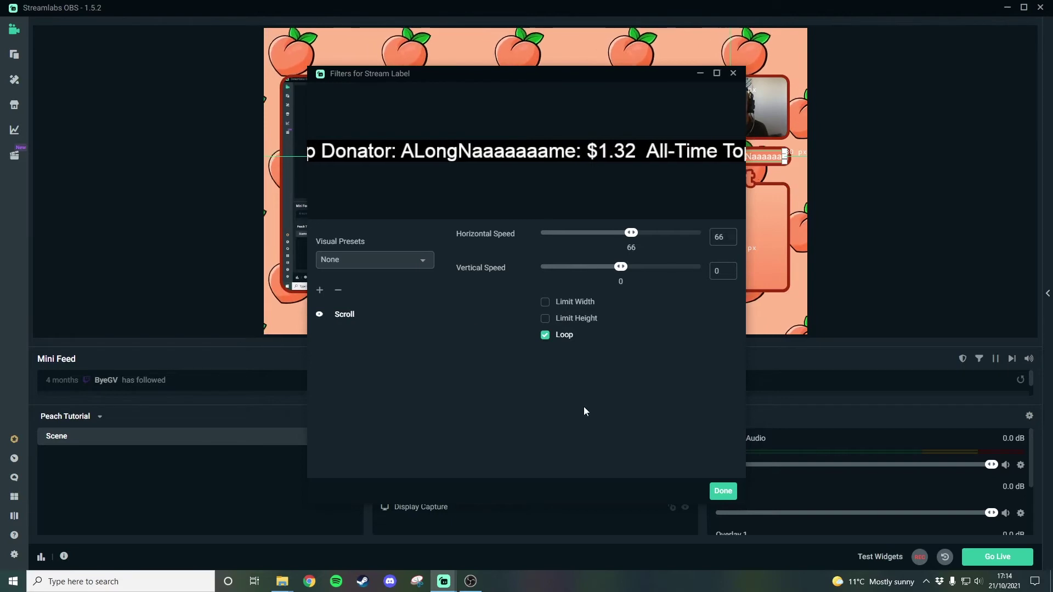
{"action": "left_click", "coordinate": [722, 493]}
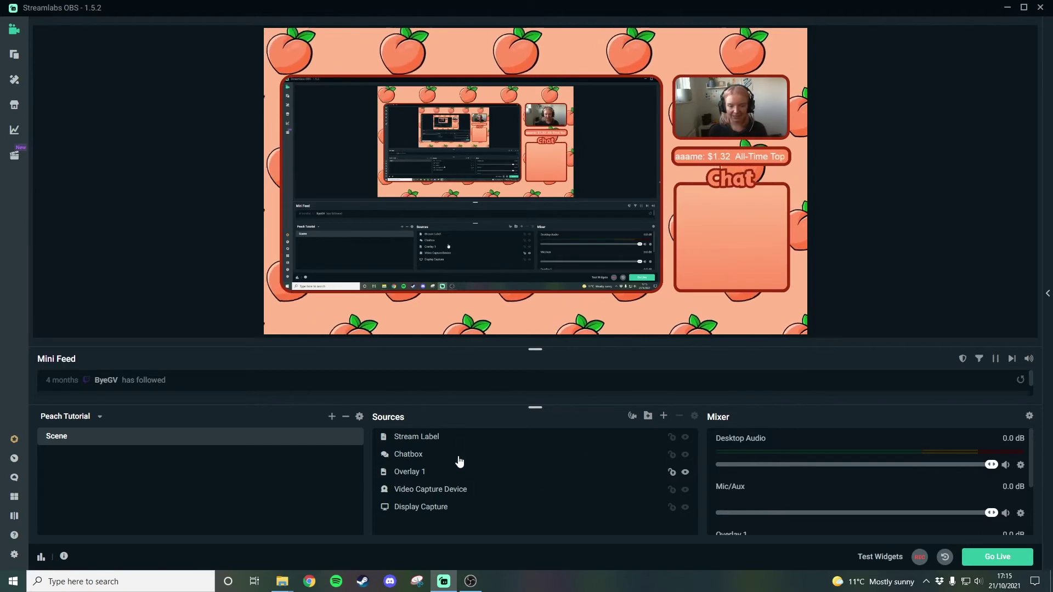
- Add an Alertbox widget with default name and settings, then move it lower over the screen-capture frame
{"action": "left_click", "coordinate": [664, 417]}
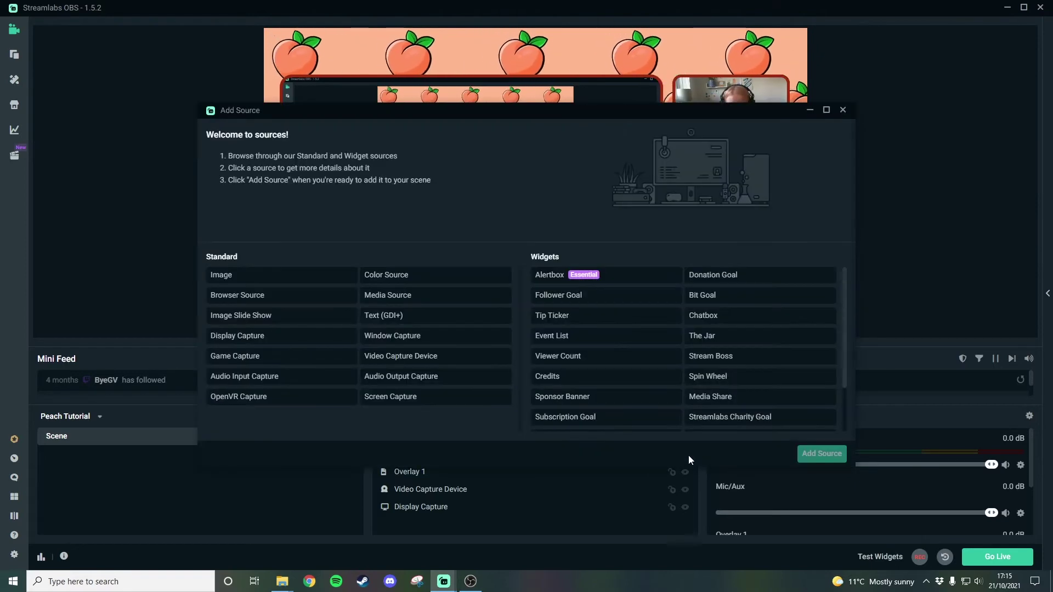
{"action": "left_click", "coordinate": [630, 289]}
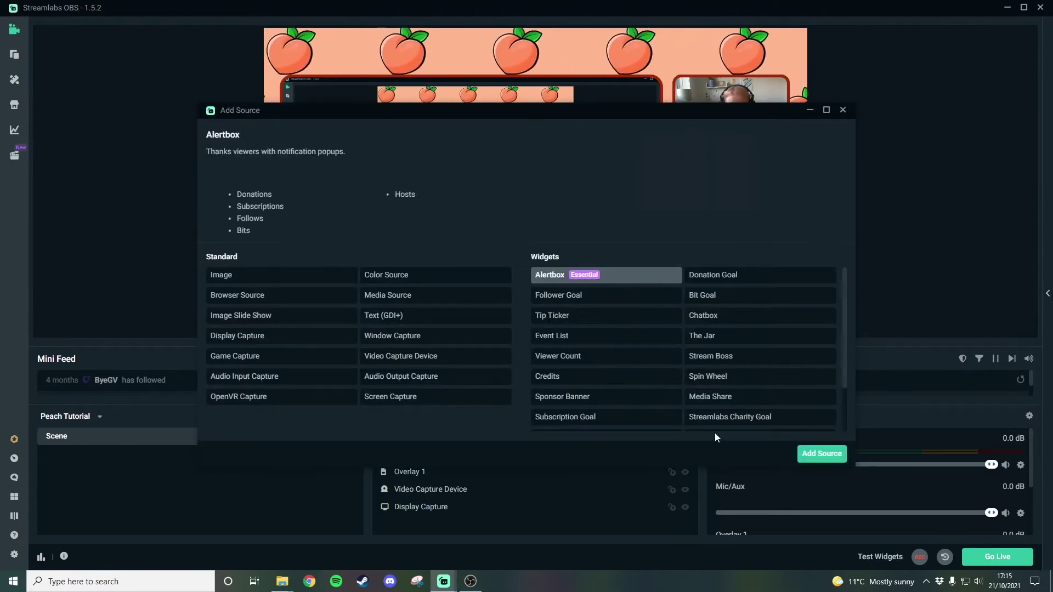
{"action": "left_click", "coordinate": [818, 455]}
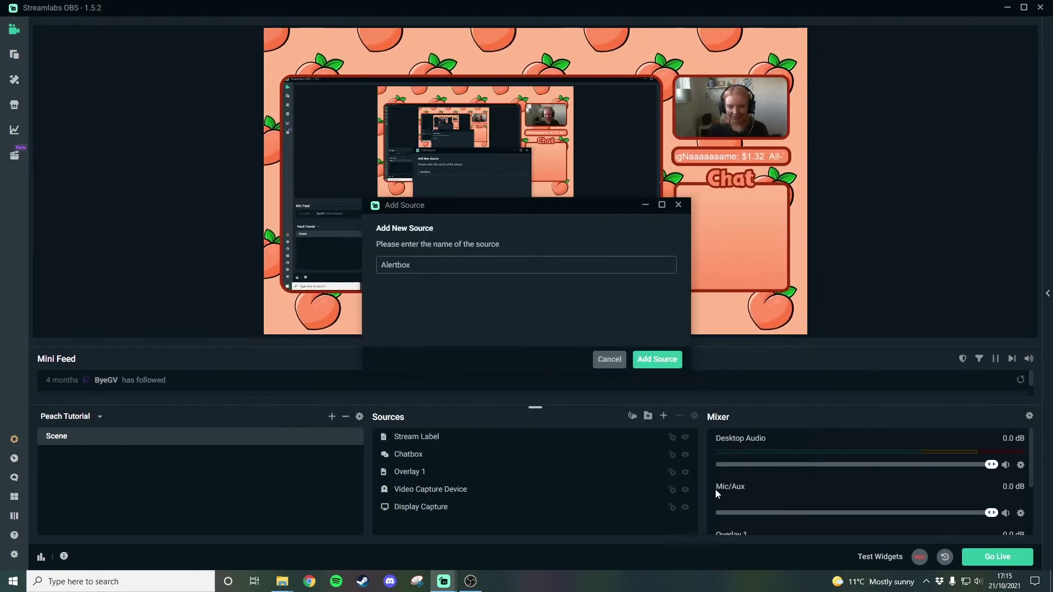
{"action": "left_click", "coordinate": [660, 360]}
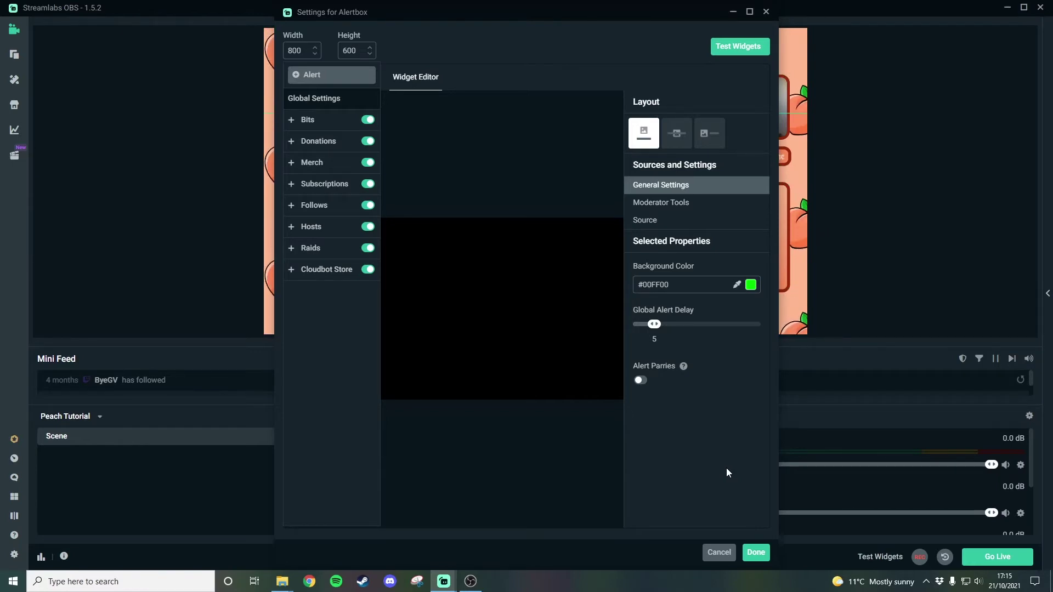
{"action": "left_click", "coordinate": [756, 553]}
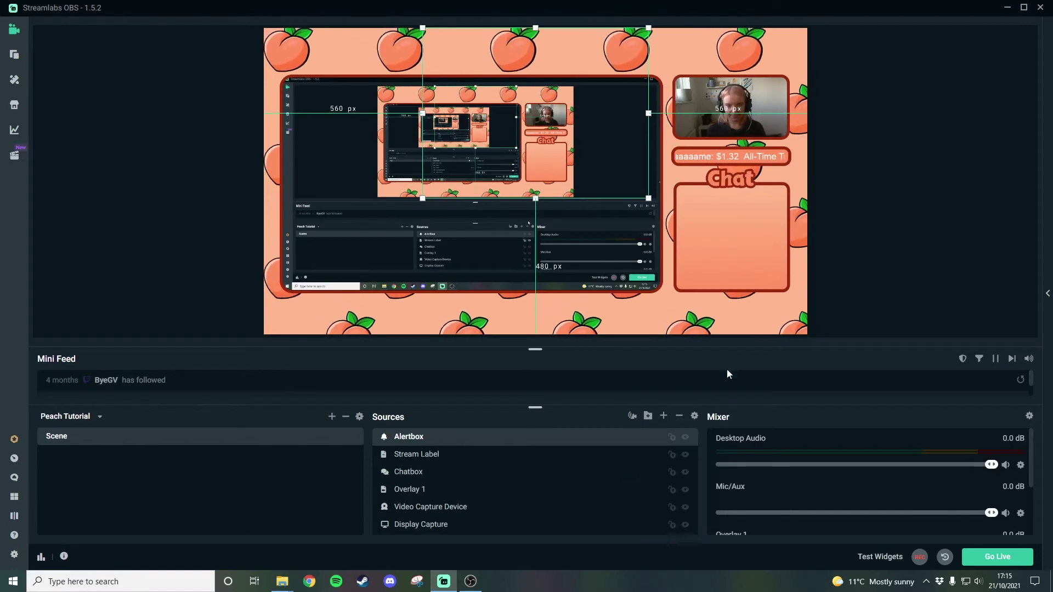
{"action": "left_click_drag", "start_coordinate": [564, 130], "coordinate": [552, 193]}
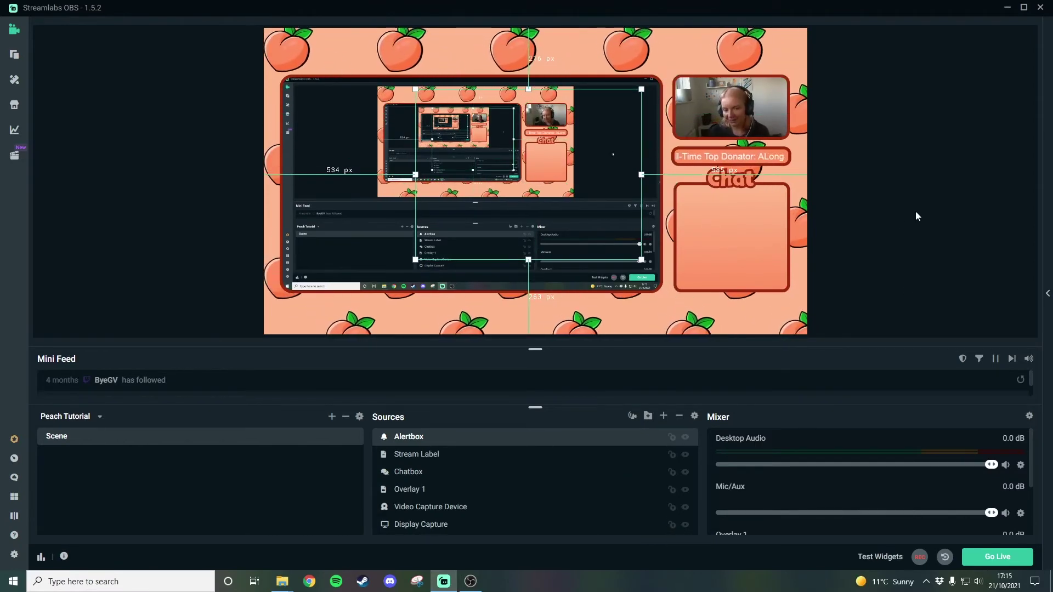
{"action": "left_click", "coordinate": [889, 218]}
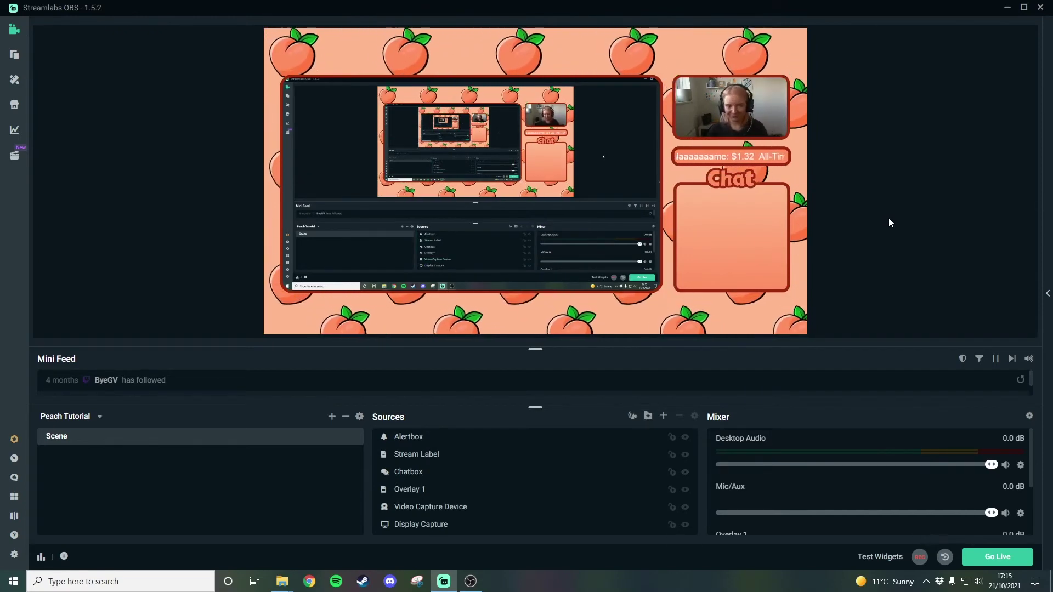
- Create a new scene named Overlay 2
{"action": "left_click", "coordinate": [332, 416]}
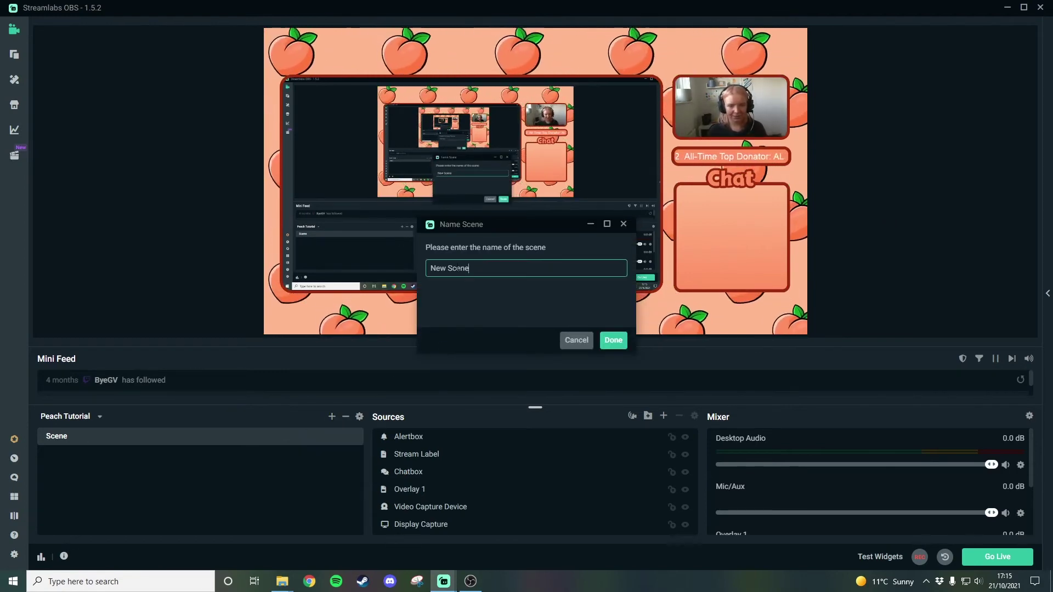
{"action": "key", "text": "ctrl+a"}
{"action": "type", "text": "0verl"}
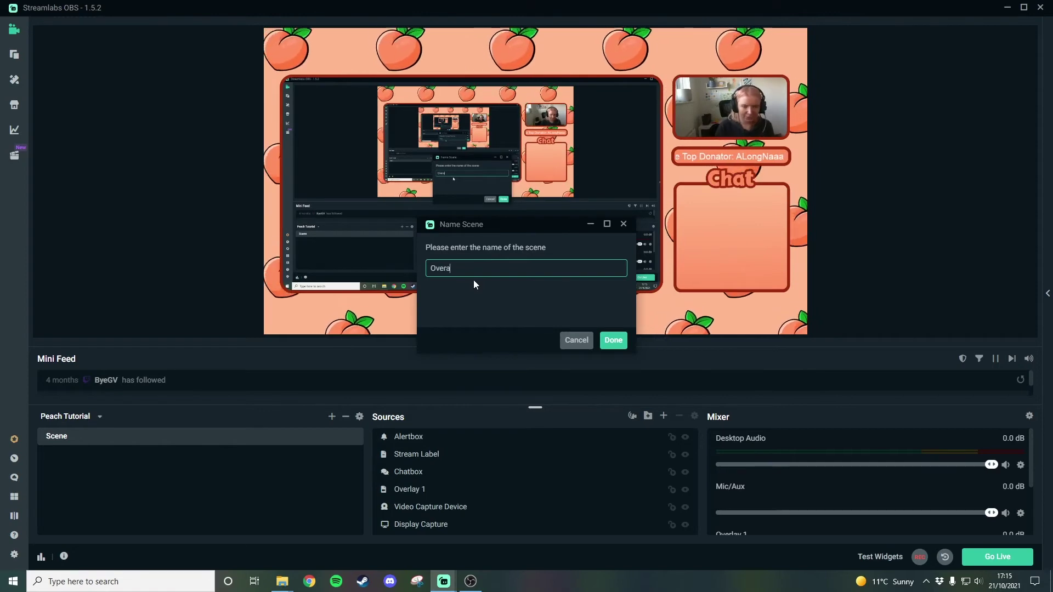
{"action": "type", "text": "ay 2"}
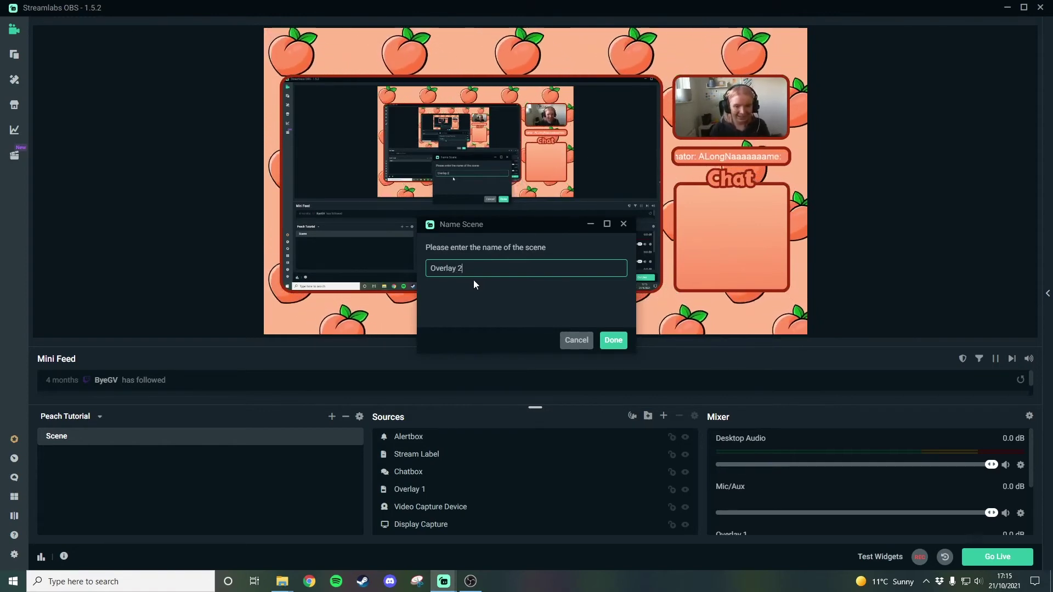
{"action": "key", "text": "Return"}
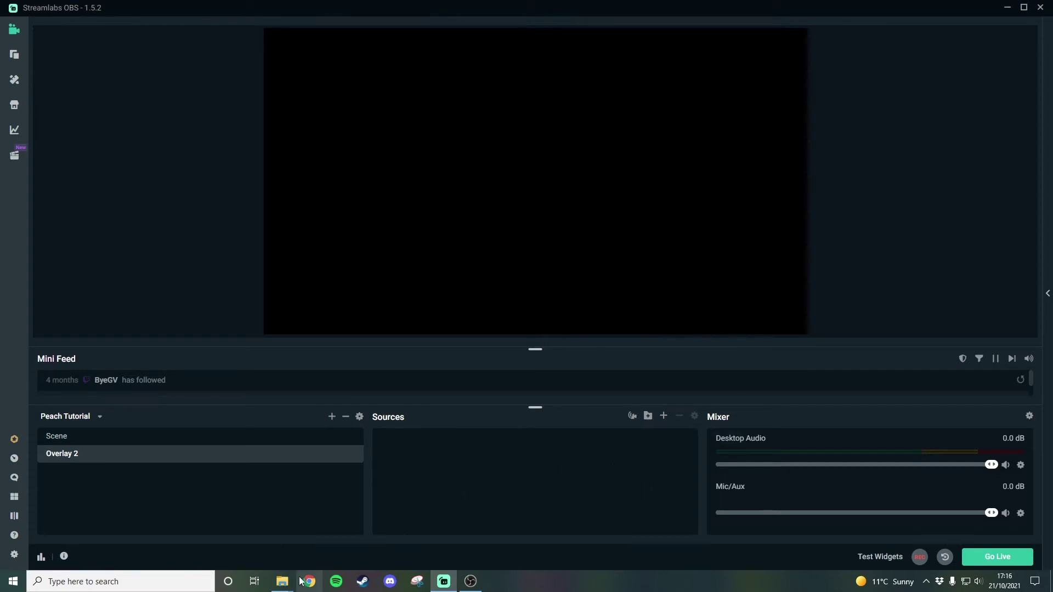
- Drag the Overlay 2 video from the Overlays folder into the new scene's preview
{"action": "mouse_move", "coordinate": [292, 584]}
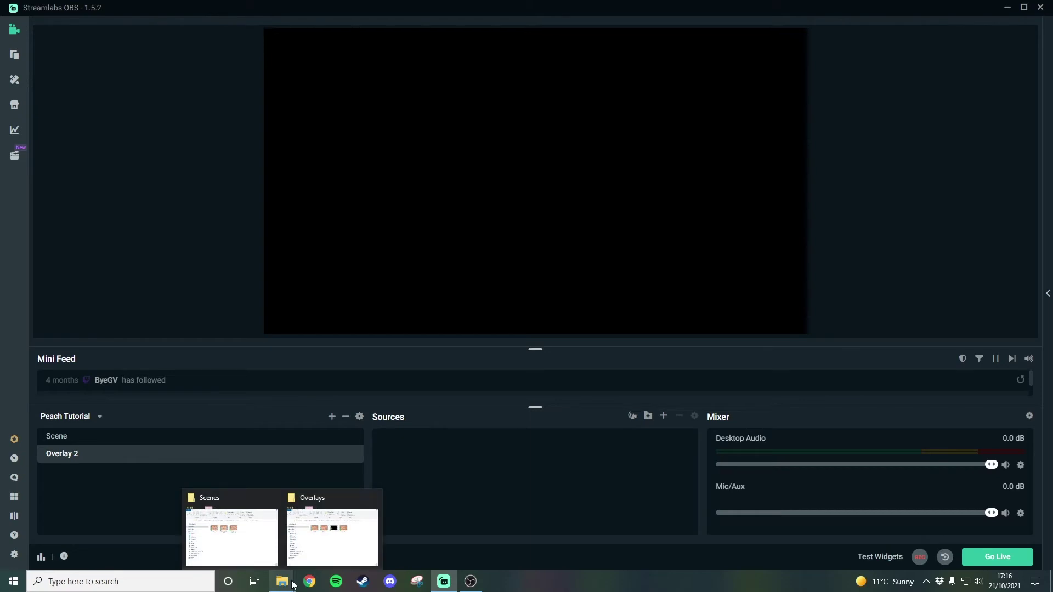
{"action": "left_click", "coordinate": [271, 560]}
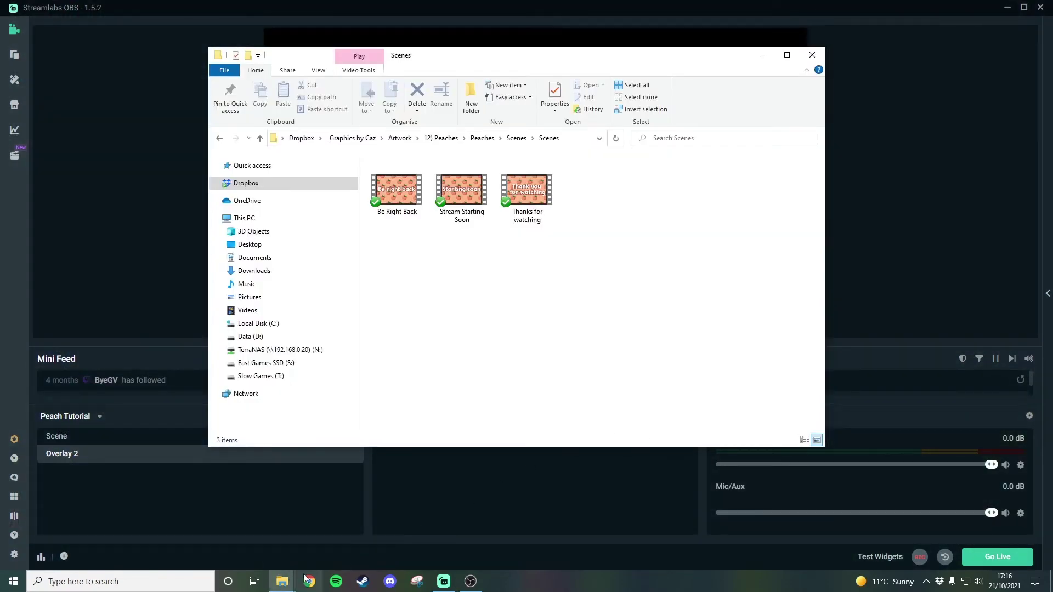
{"action": "mouse_move", "coordinate": [305, 580]}
{"action": "left_click", "coordinate": [332, 527]}
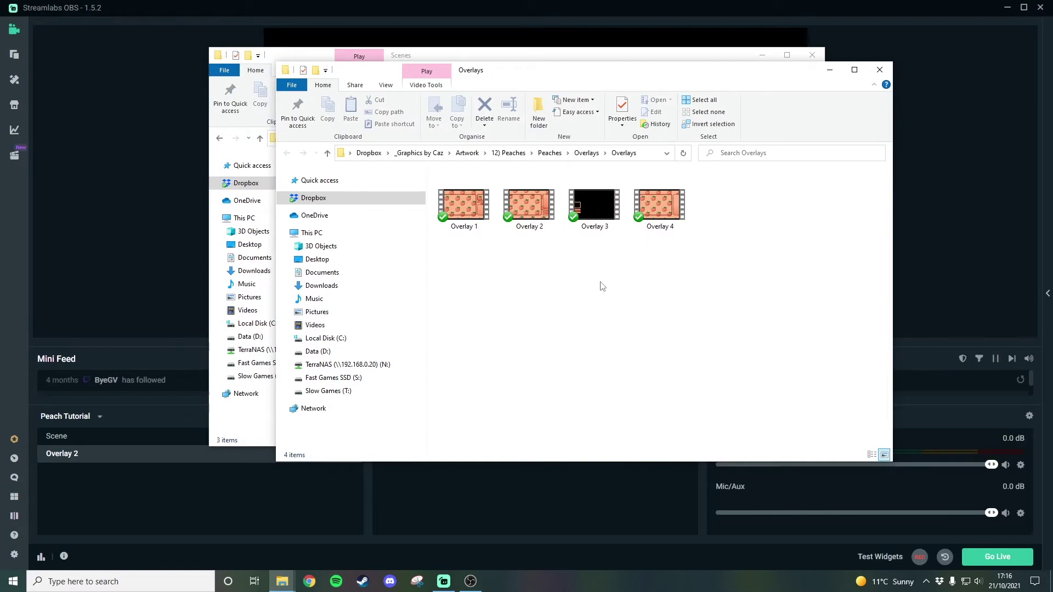
{"action": "left_click", "coordinate": [535, 213]}
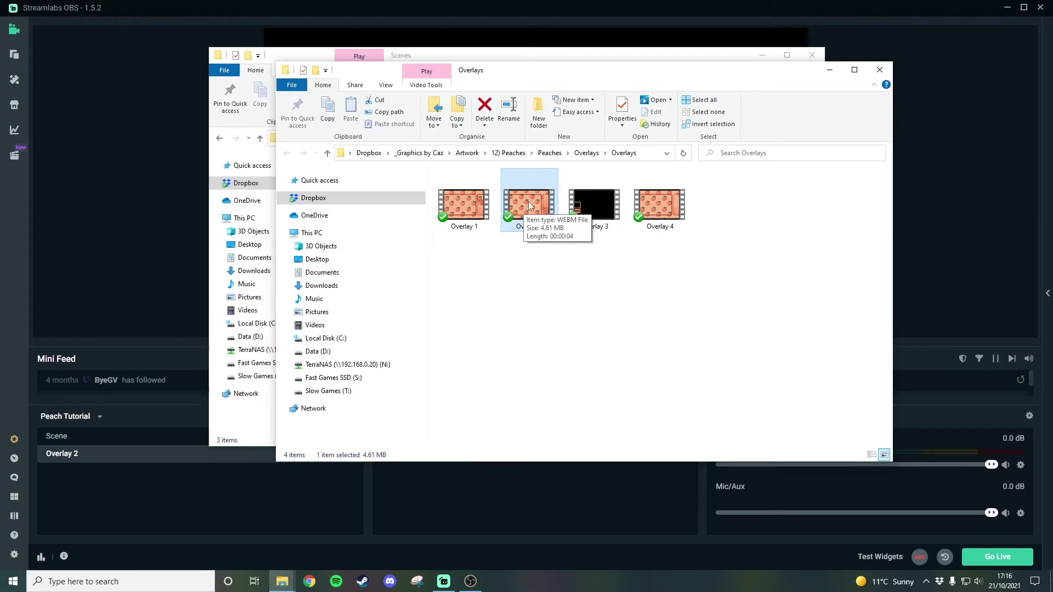
{"action": "left_click_drag", "start_coordinate": [526, 202], "coordinate": [512, 503]}
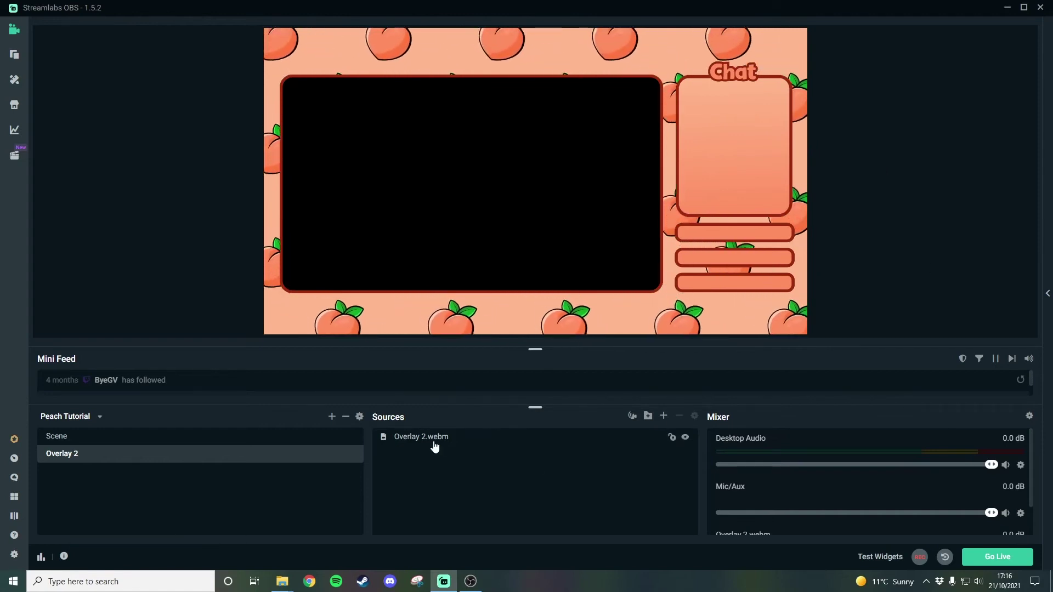
{"action": "left_click", "coordinate": [411, 439]}
{"action": "right_click", "coordinate": [412, 439]}
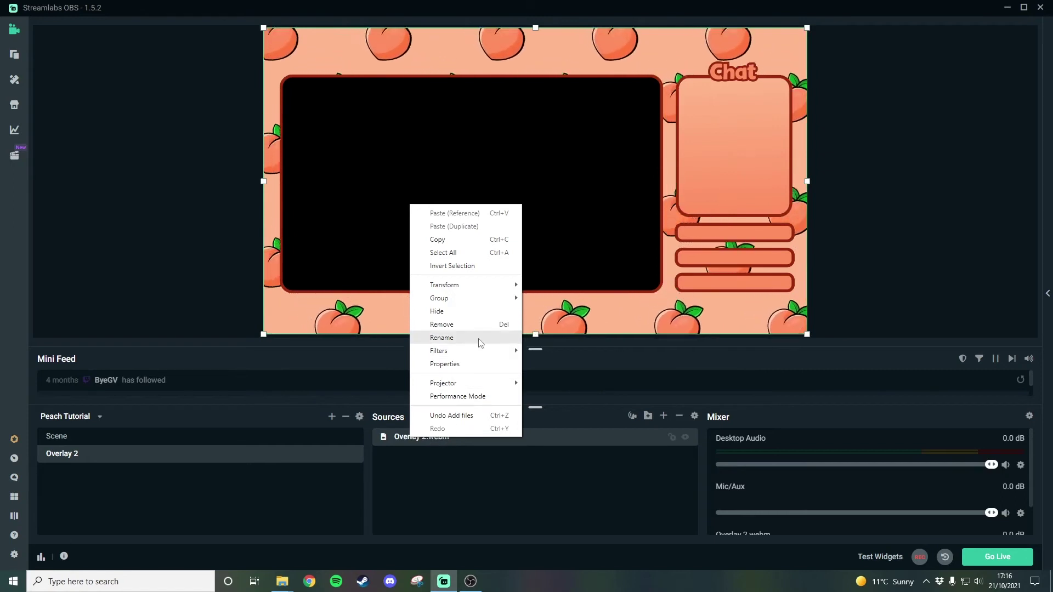
{"action": "left_click", "coordinate": [513, 460]}
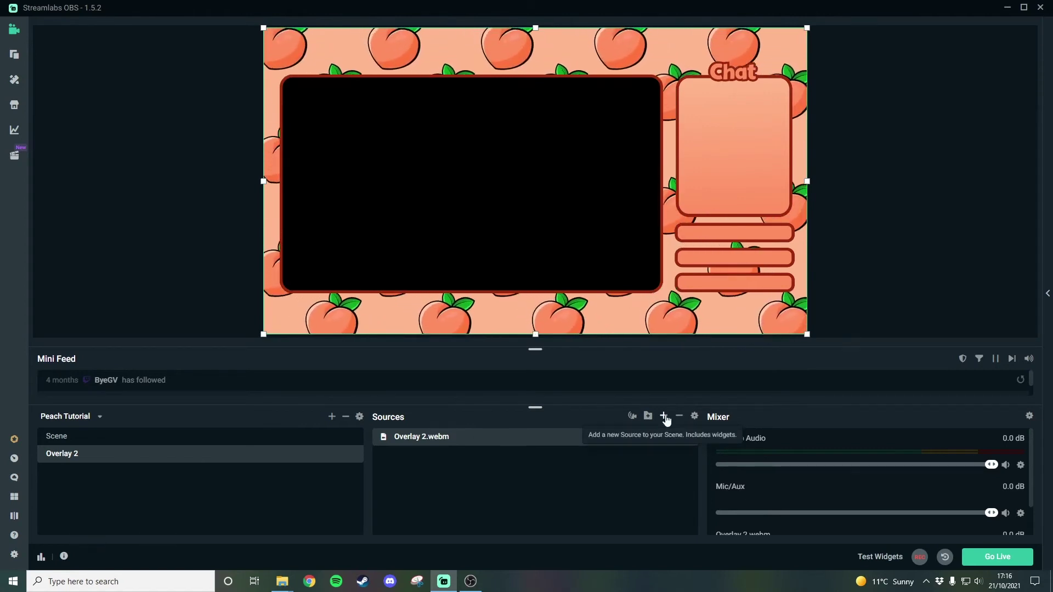
{"action": "left_click", "coordinate": [750, 184]}
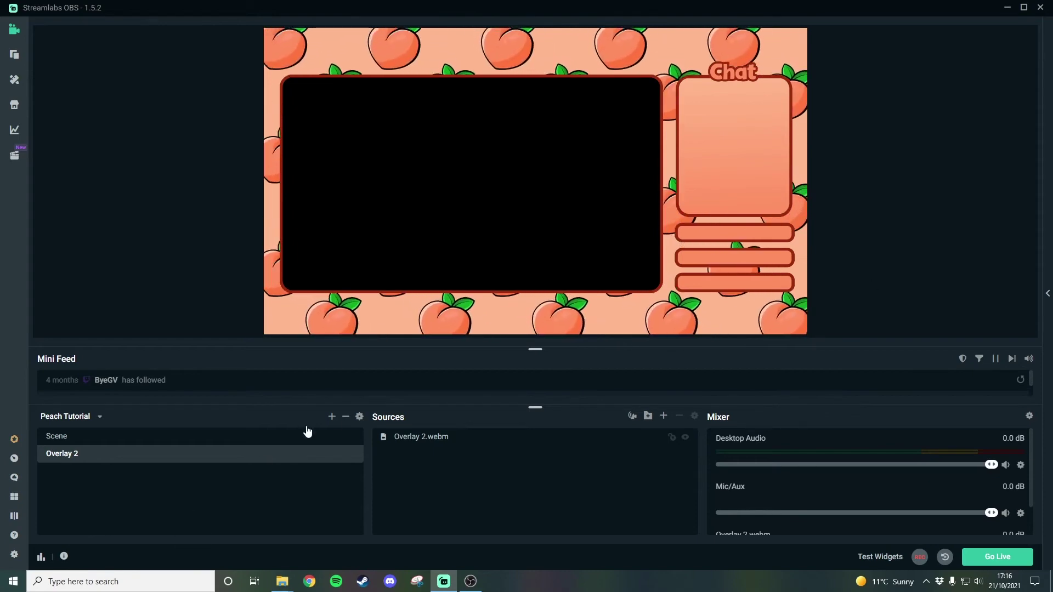
- Create the Overlay 3 scene and add the Overlay 3 video from the Overlays folder
{"action": "left_click", "coordinate": [332, 418]}
{"action": "key", "text": "Return"}
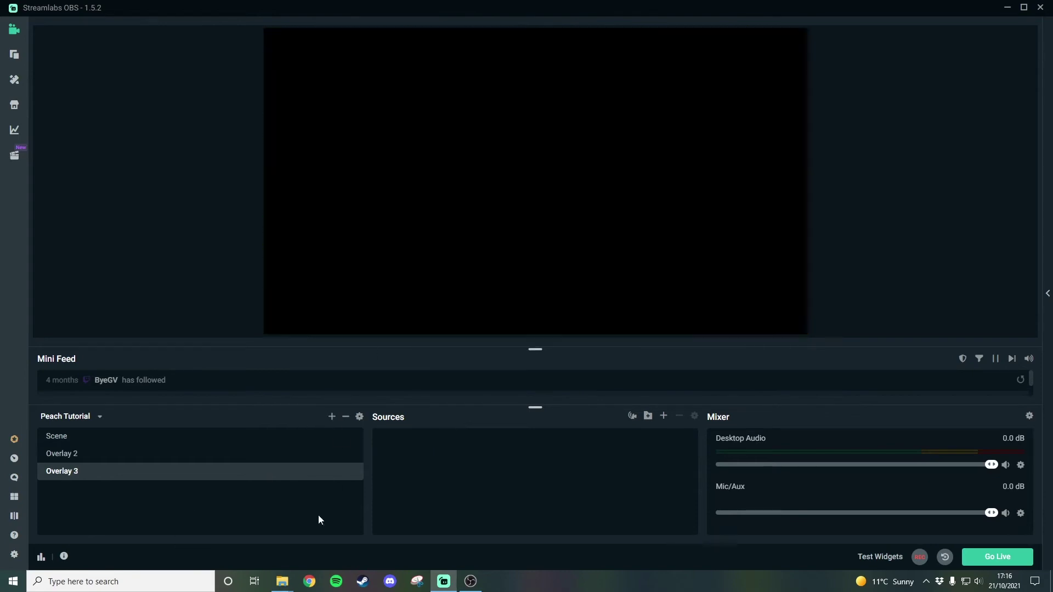
{"action": "mouse_move", "coordinate": [294, 583]}
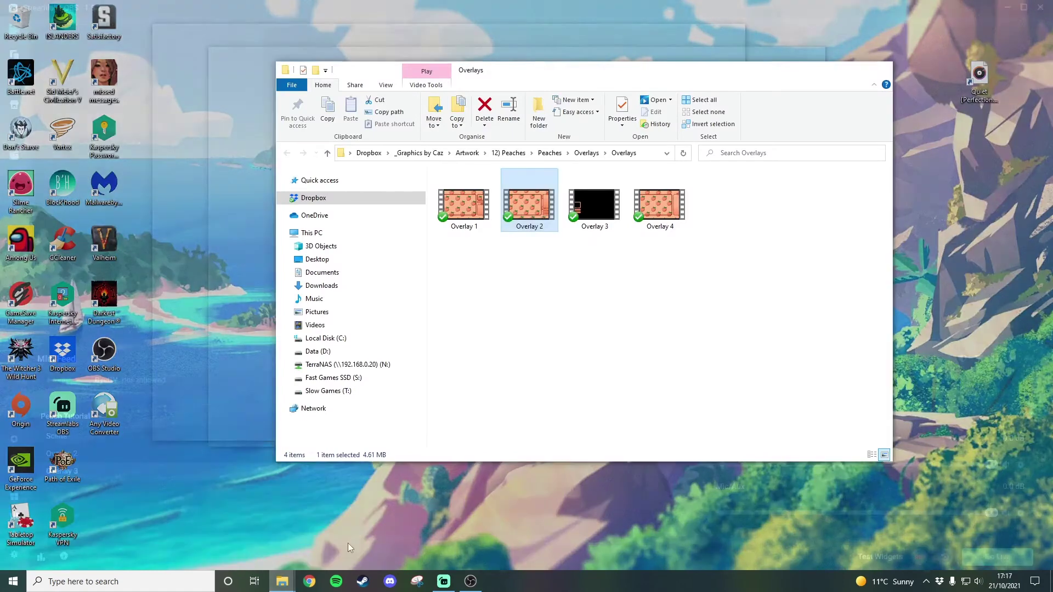
{"action": "left_click", "coordinate": [348, 543]}
{"action": "left_click_drag", "start_coordinate": [594, 204], "coordinate": [577, 515]}
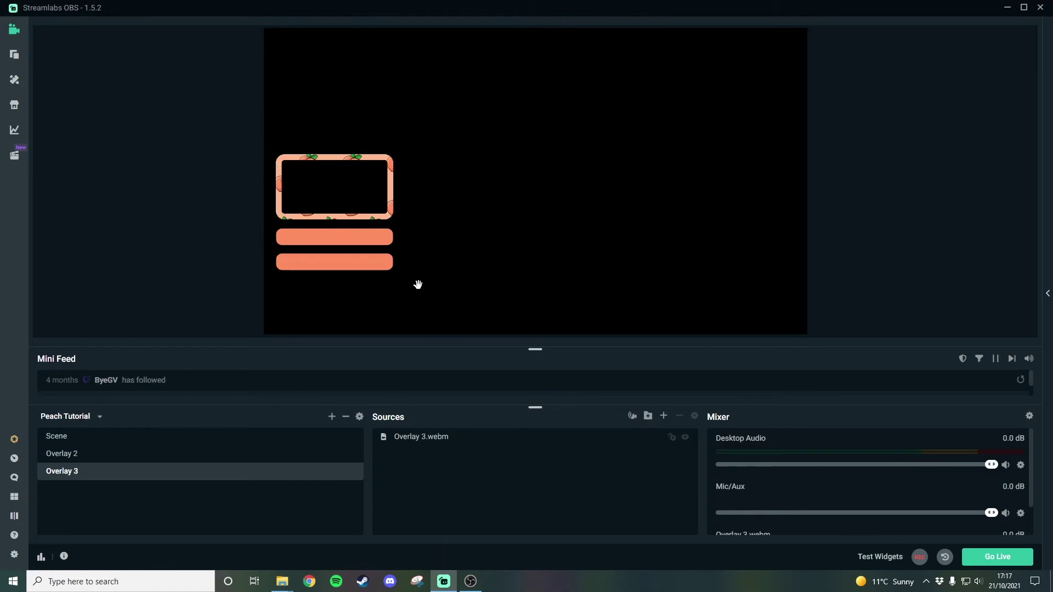
- Add the existing Display Capture source to the Overlay 3 scene
{"action": "left_click", "coordinate": [663, 419]}
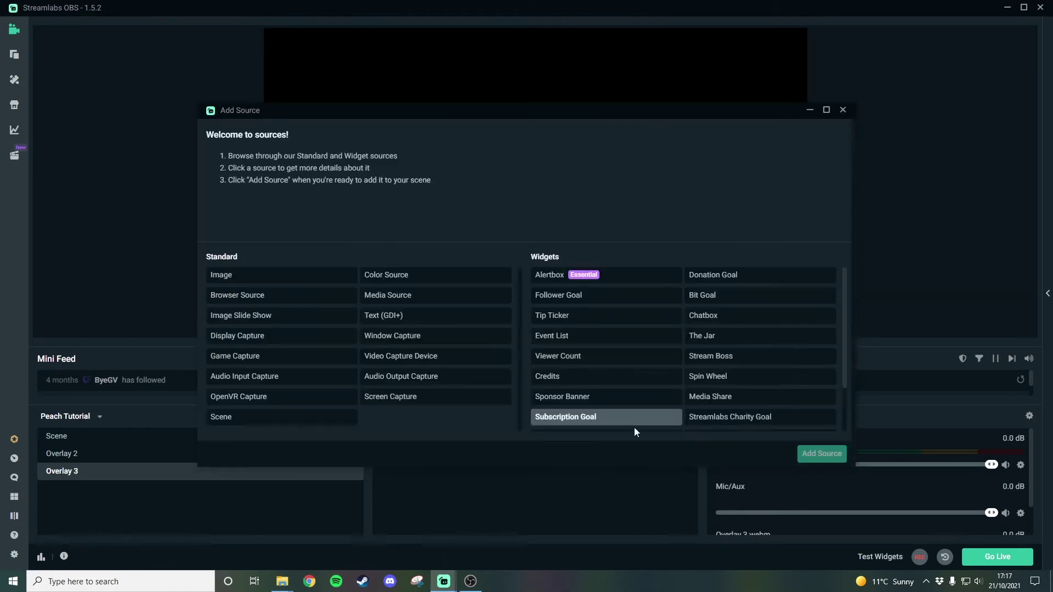
{"action": "left_click", "coordinate": [281, 340]}
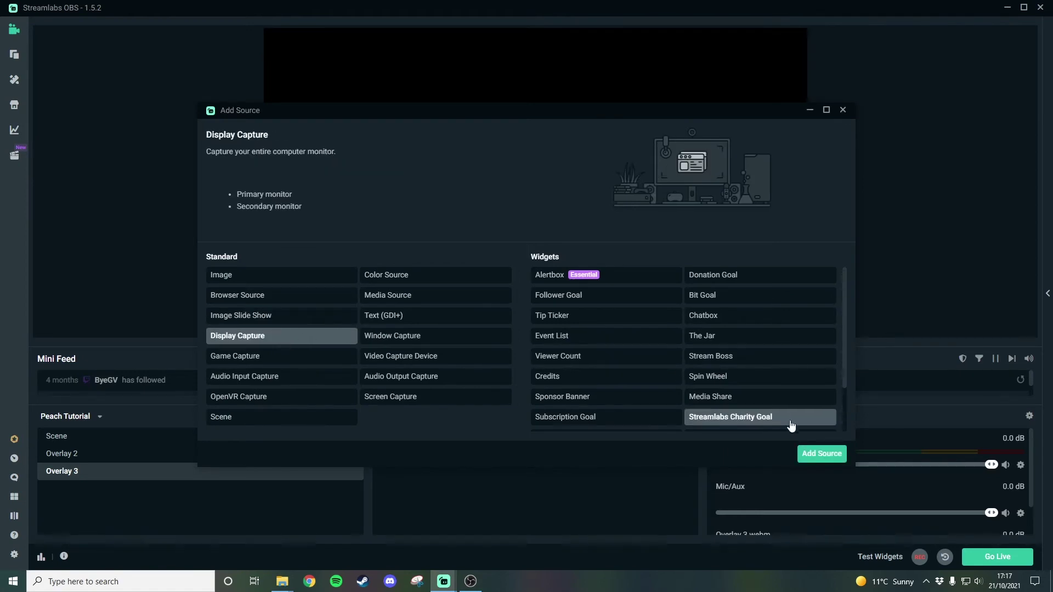
{"action": "left_click", "coordinate": [815, 458]}
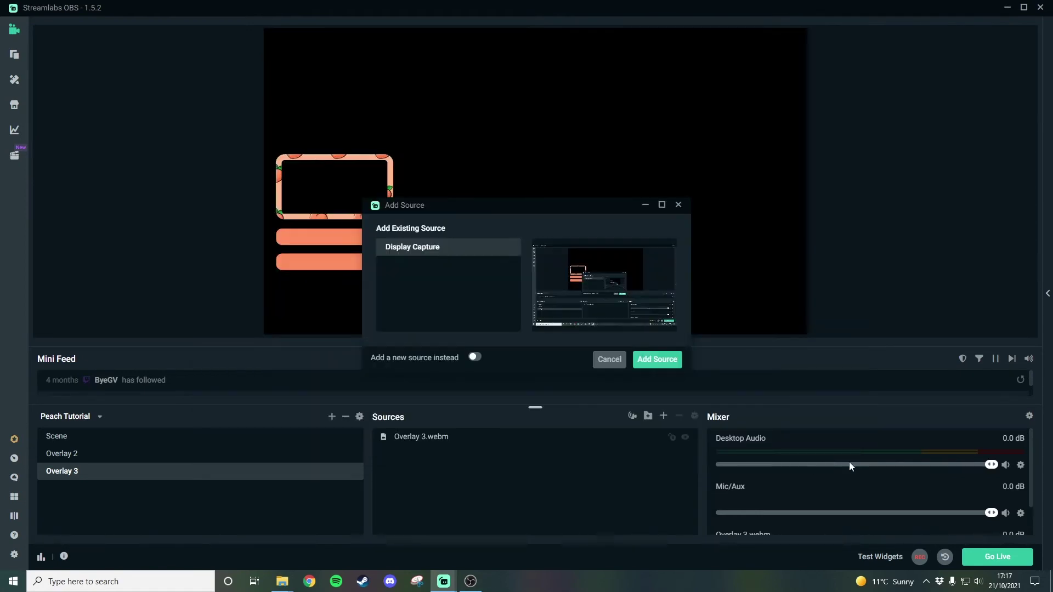
{"action": "left_click", "coordinate": [656, 360]}
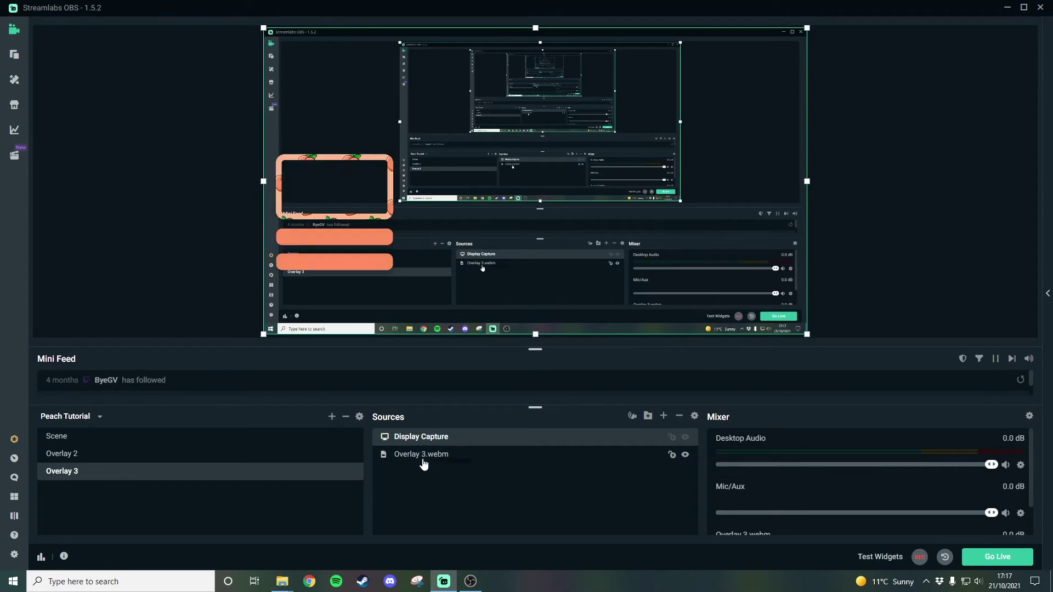
- Add a Video Capture Device webcam source to Overlay 3 with its default name and settings
{"action": "left_click", "coordinate": [498, 495]}
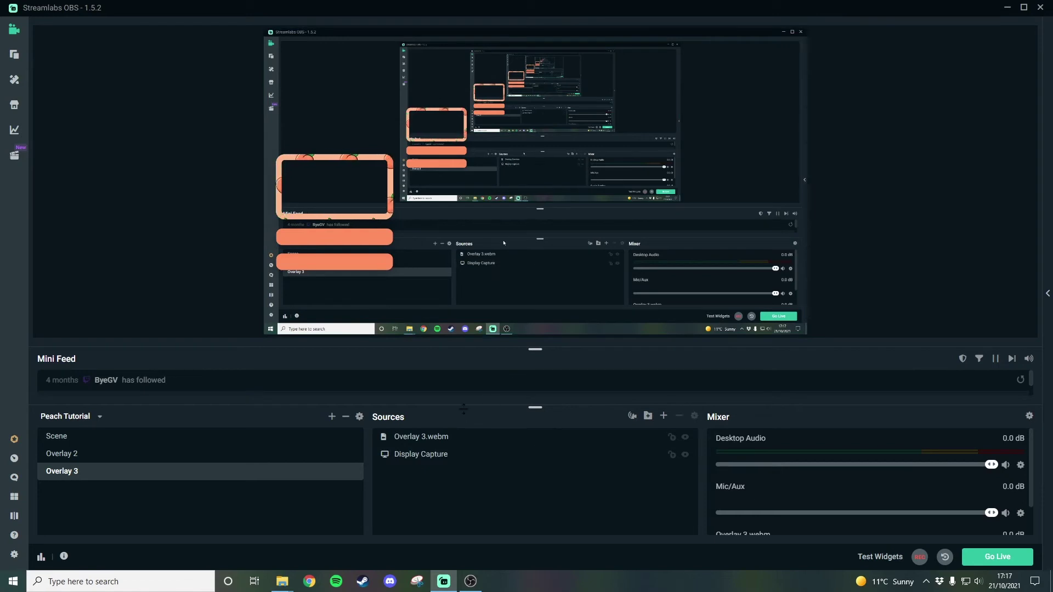
{"action": "left_click", "coordinate": [664, 416]}
{"action": "left_click", "coordinate": [450, 357]}
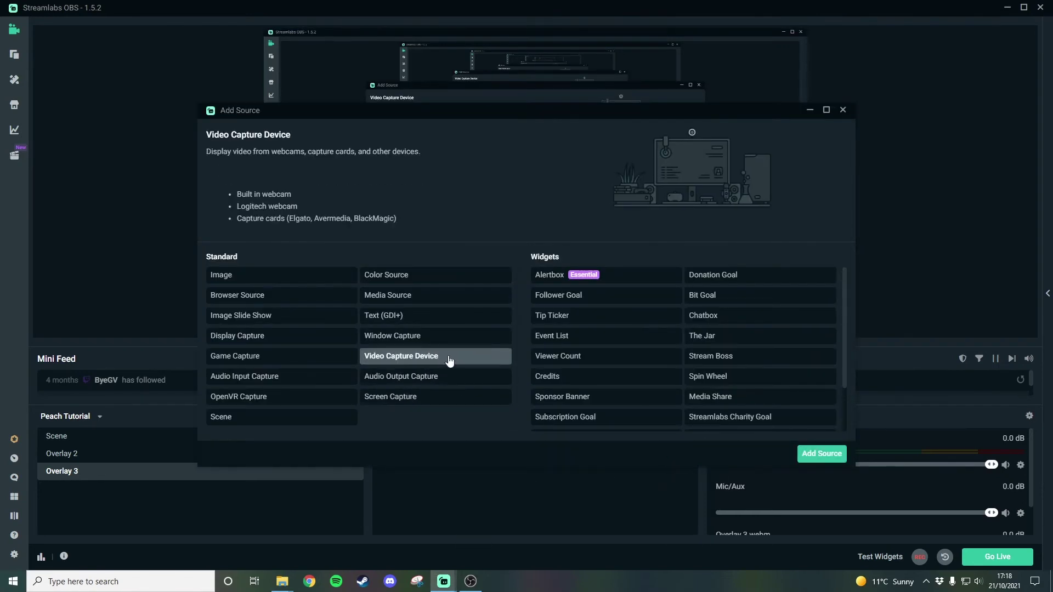
{"action": "left_click", "coordinate": [815, 453]}
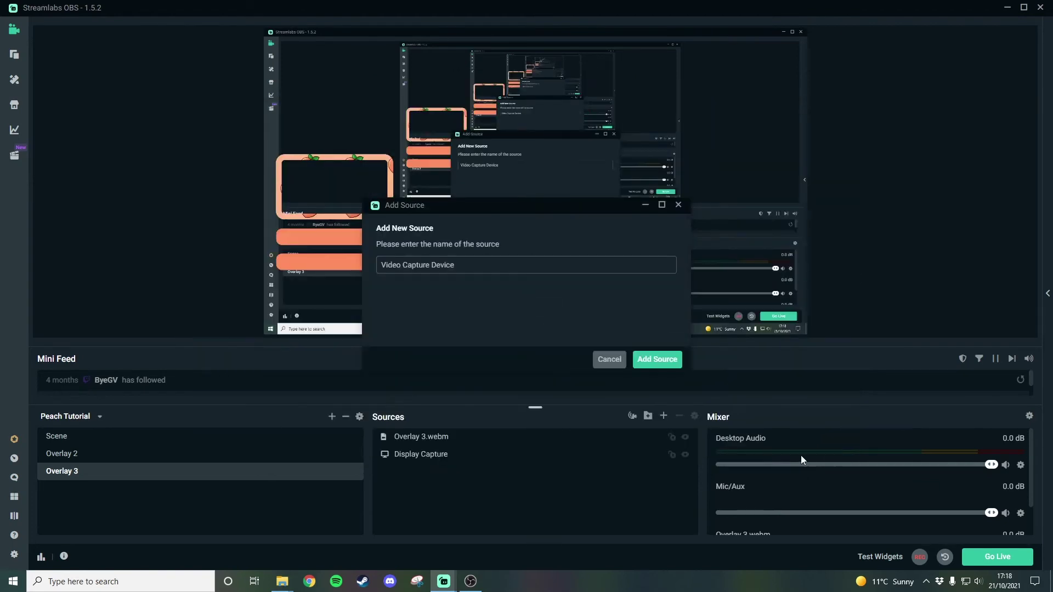
{"action": "left_click", "coordinate": [657, 360]}
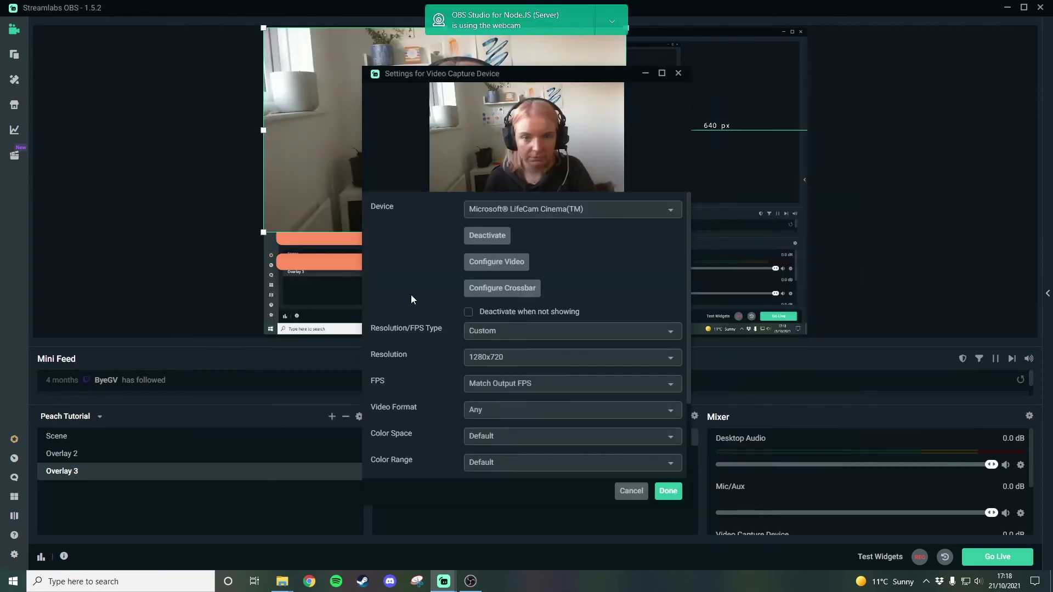
{"action": "left_click", "coordinate": [669, 491]}
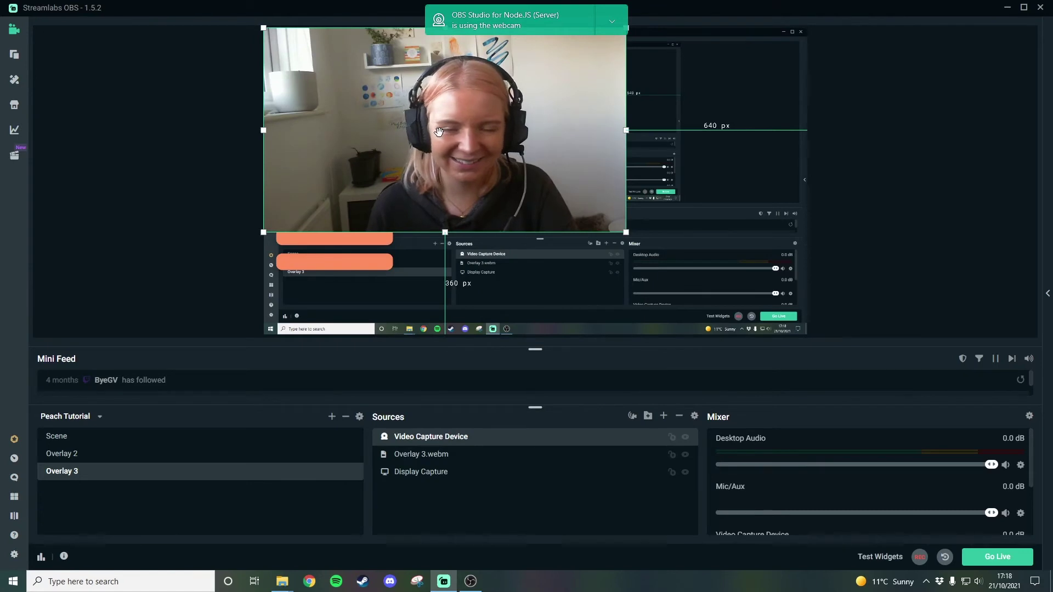
- Move and resize the webcam to fit the overlay's camera box, hiding the webcam-in-use notification
{"action": "left_click_drag", "start_coordinate": [442, 140], "coordinate": [494, 188]}
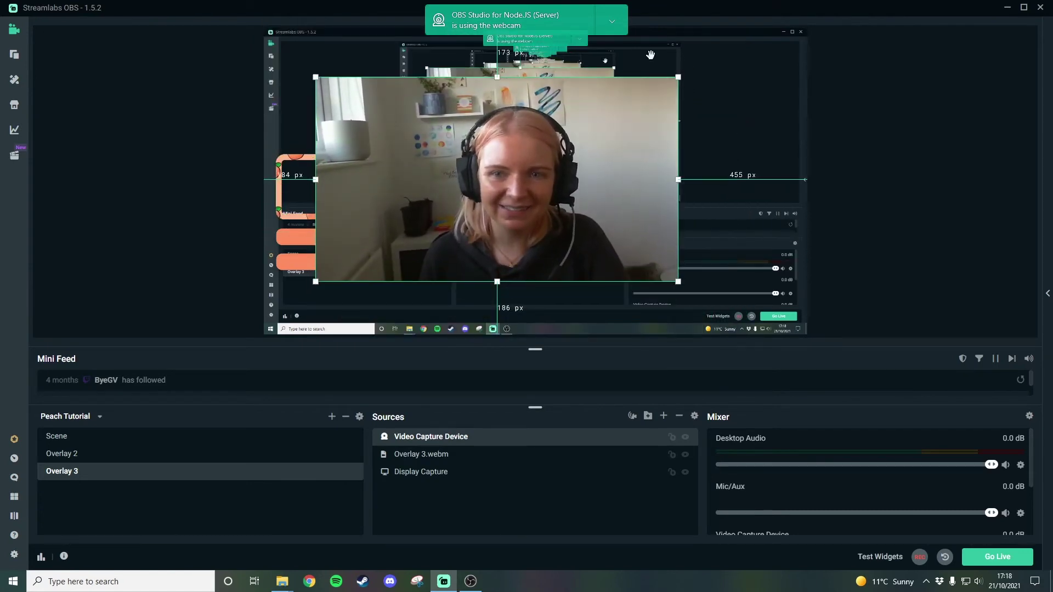
{"action": "left_click", "coordinate": [613, 21]}
{"action": "left_click", "coordinate": [622, 46]}
{"action": "left_click_drag", "start_coordinate": [678, 77], "coordinate": [444, 209]}
{"action": "left_click_drag", "start_coordinate": [377, 253], "coordinate": [340, 199]}
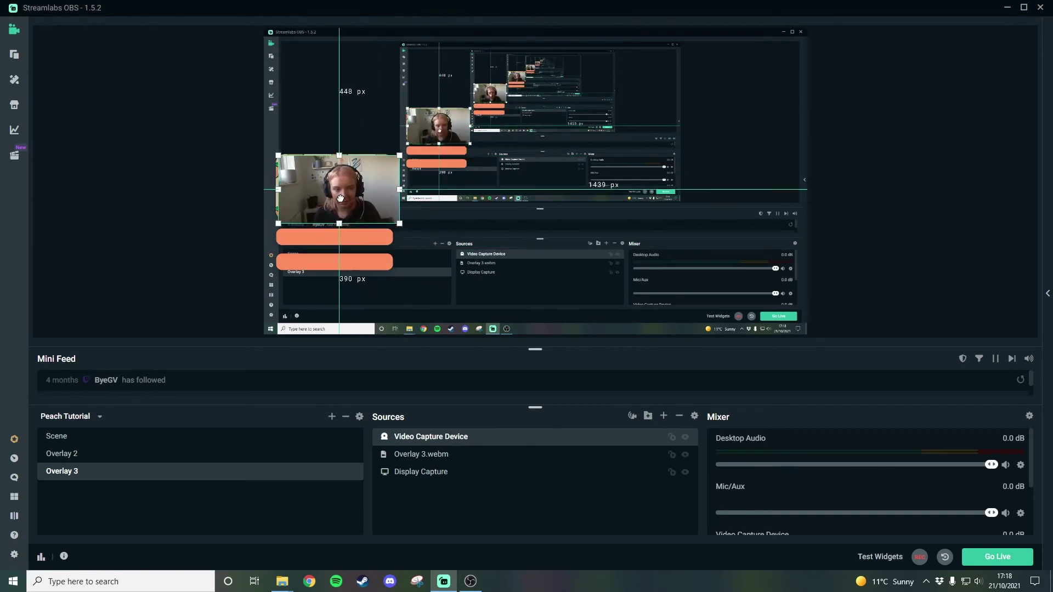
{"action": "left_click_drag", "start_coordinate": [401, 224], "coordinate": [390, 219]}
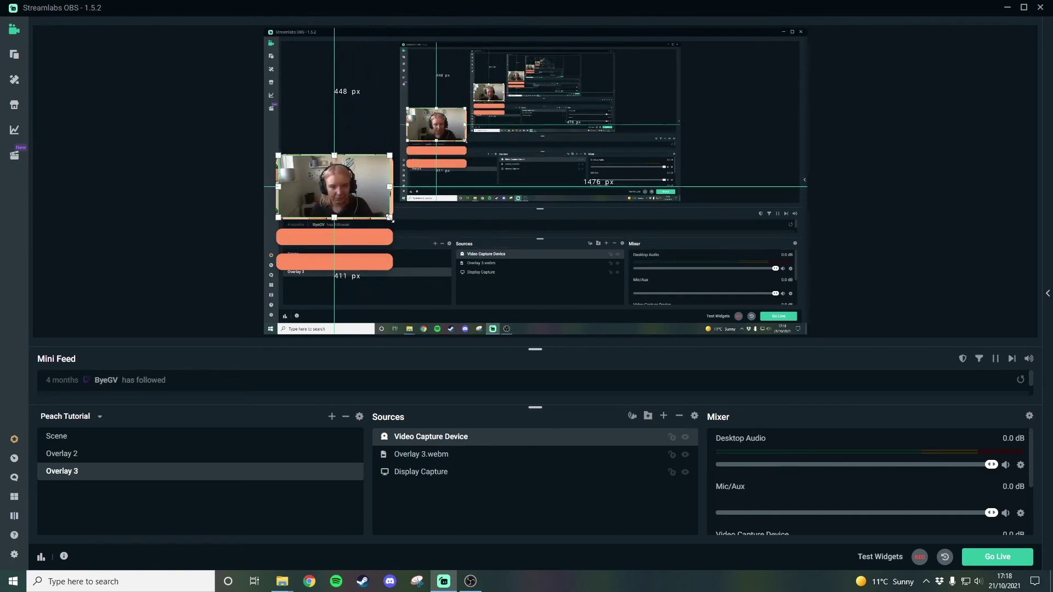
{"action": "left_click", "coordinate": [453, 500]}
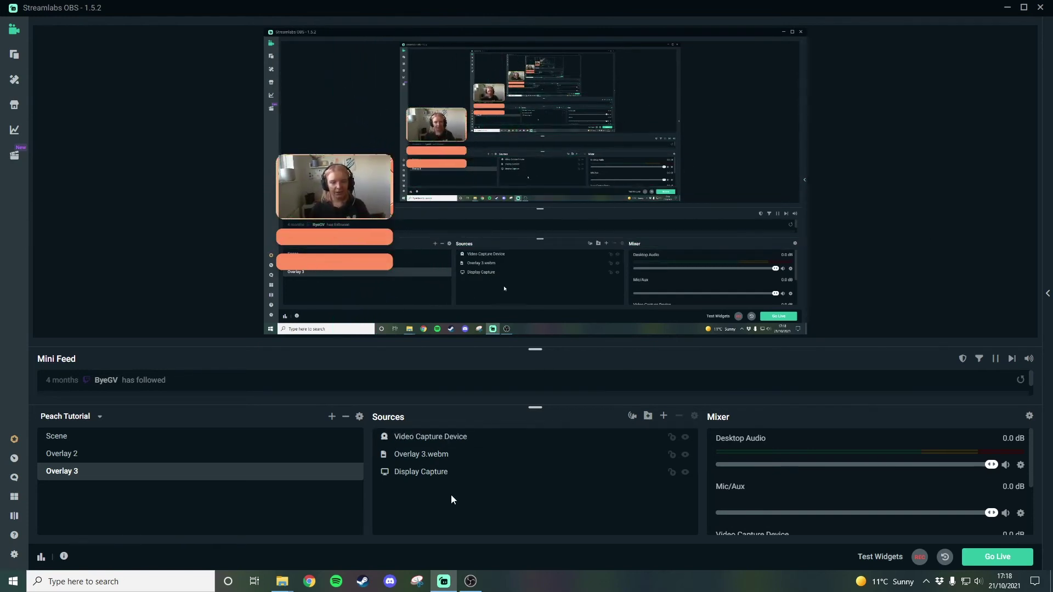
{"action": "left_click", "coordinate": [439, 442]}
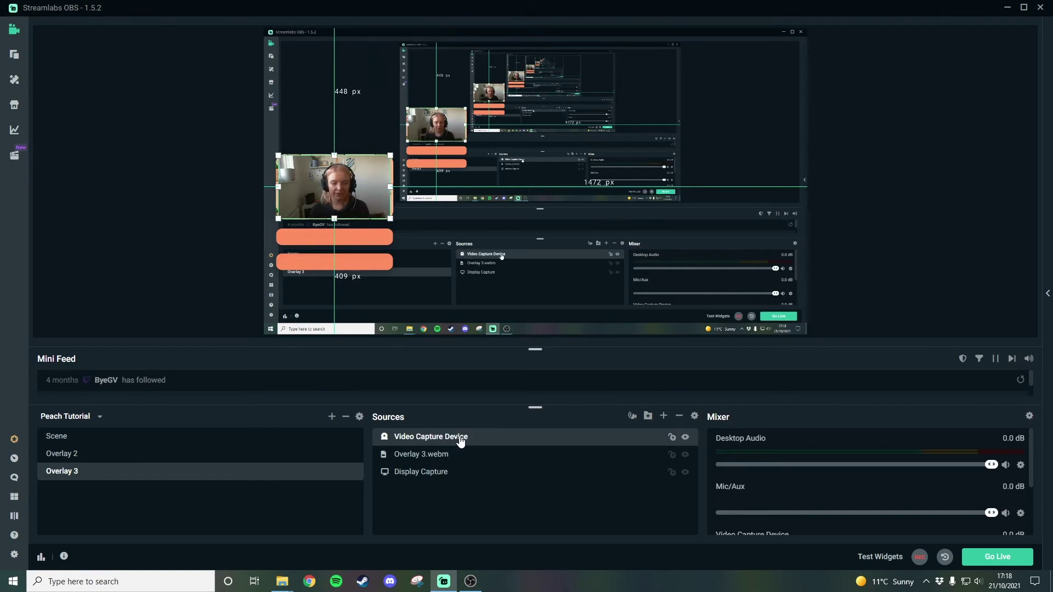
- Layer the webcam beneath Overlay 3.webm in Sources and check the framing
{"action": "left_click_drag", "start_coordinate": [452, 441], "coordinate": [445, 463]}
{"action": "left_click", "coordinate": [880, 275]}
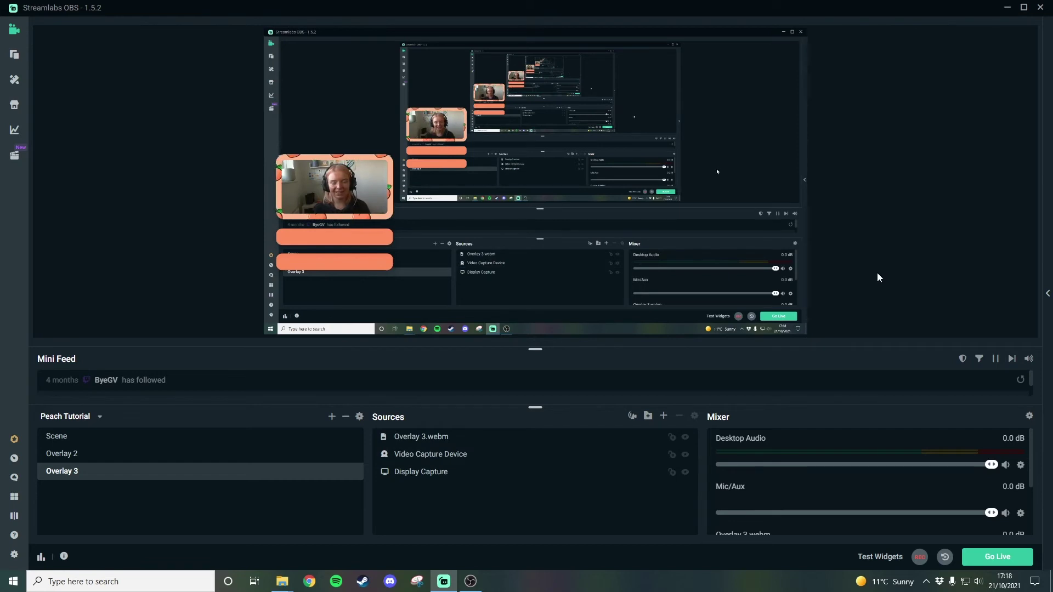
{"action": "left_click", "coordinate": [448, 470]}
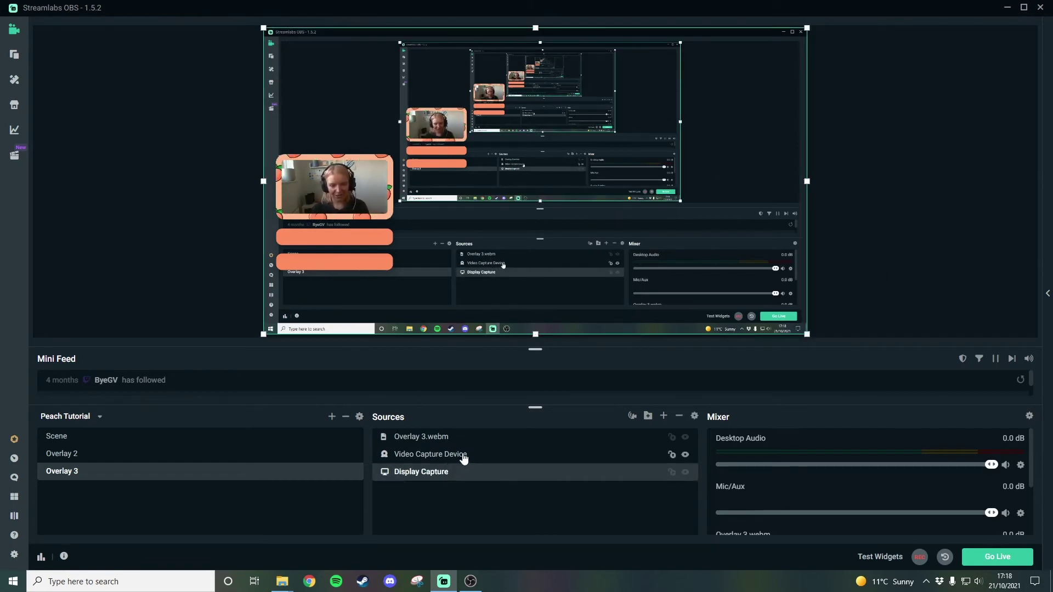
{"action": "left_click", "coordinate": [473, 457]}
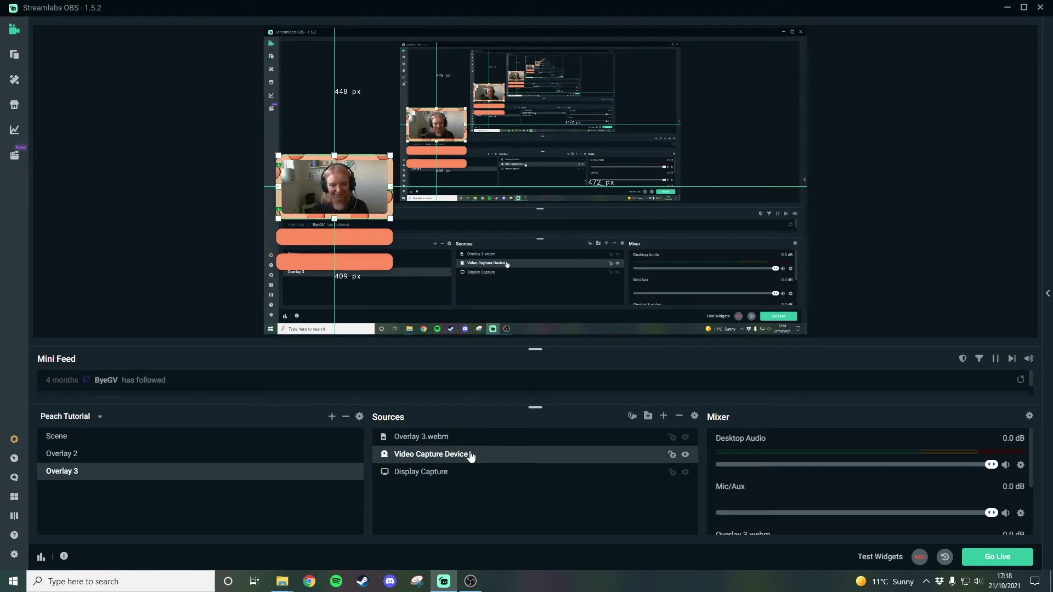
{"action": "left_click", "coordinate": [480, 436]}
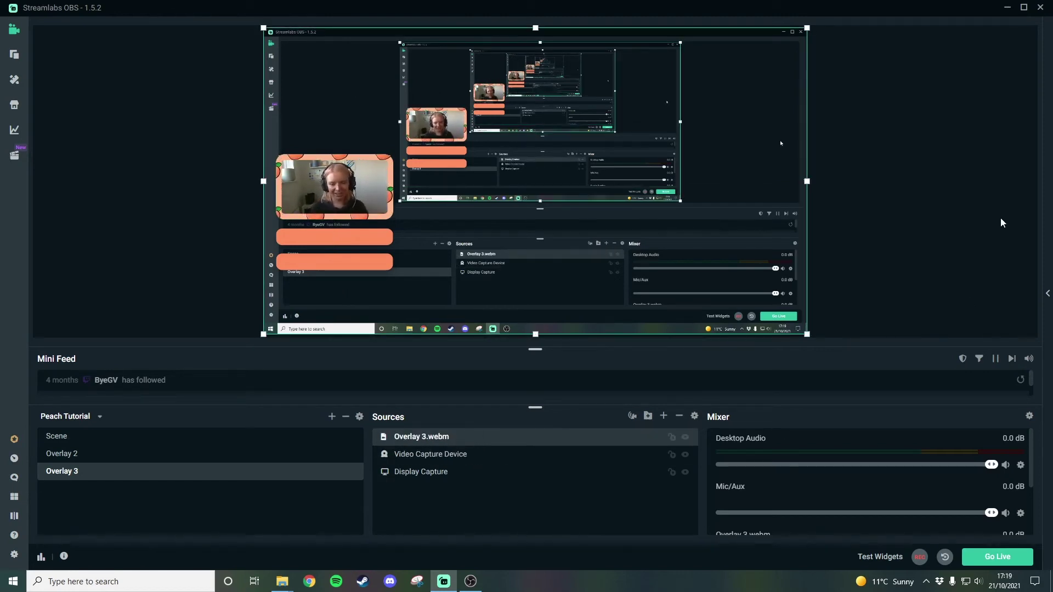
{"action": "left_click", "coordinate": [100, 235]}
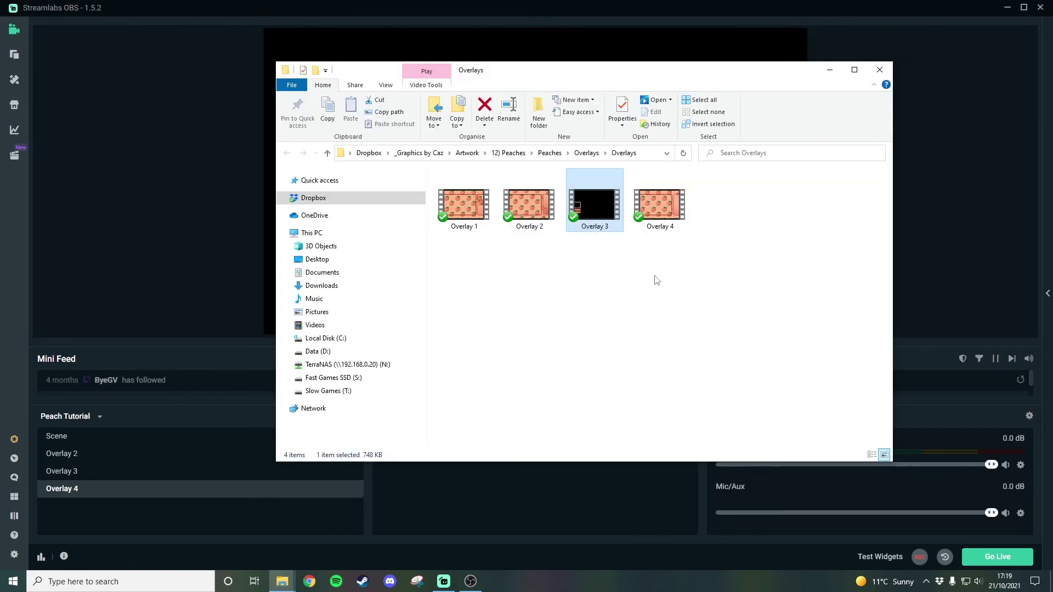
- Add Overlay 4.webm as the source of the Overlay 4 scene
{"action": "left_click_drag", "start_coordinate": [660, 205], "coordinate": [652, 506]}
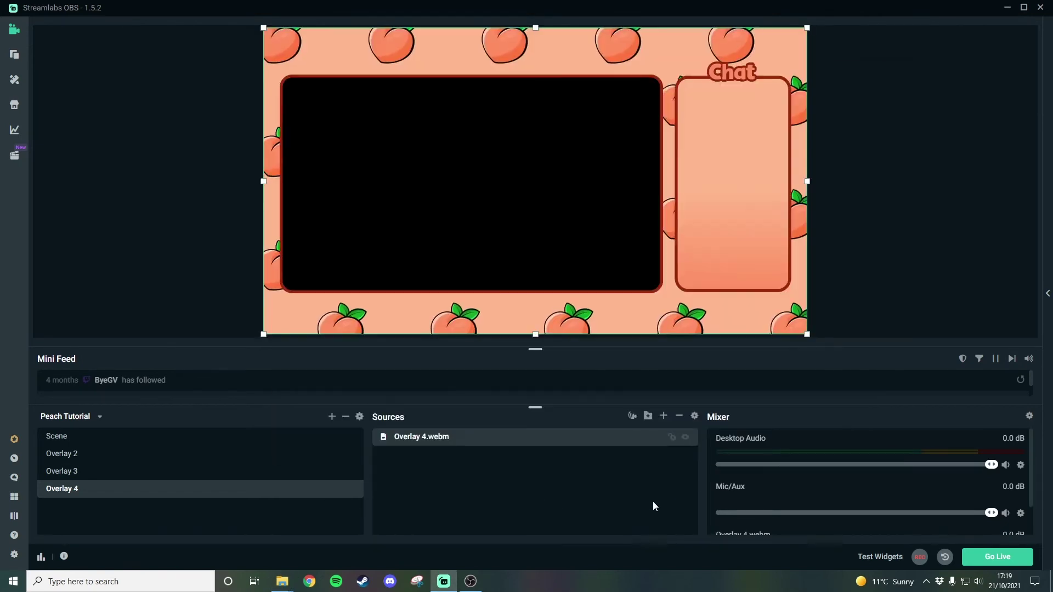
{"action": "left_click", "coordinate": [866, 272]}
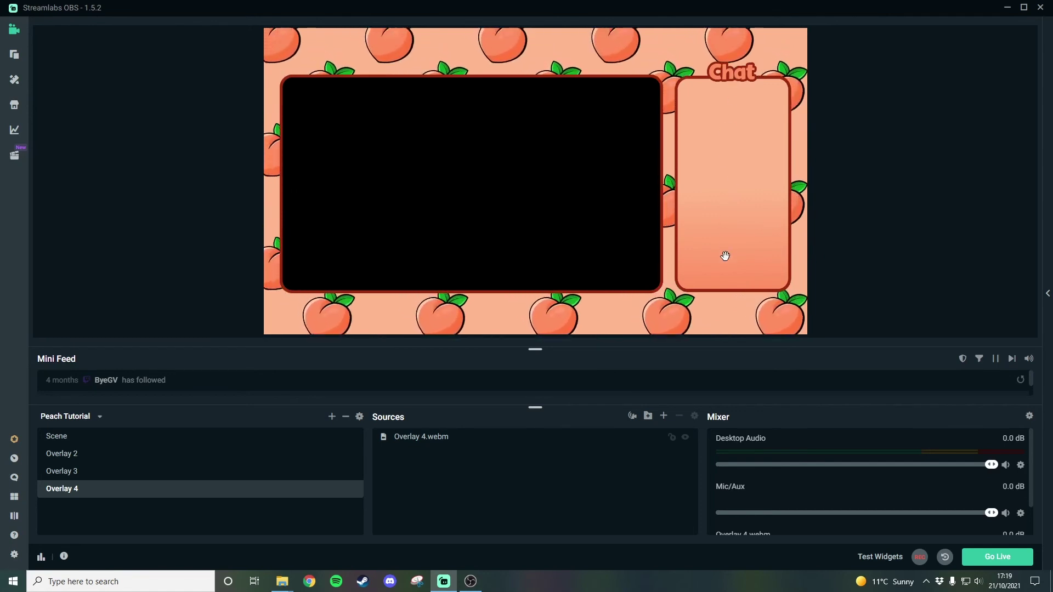
- Create a scene named 'Scene 1' and add Be Right Back.webm to it
{"action": "left_click", "coordinate": [331, 418]}
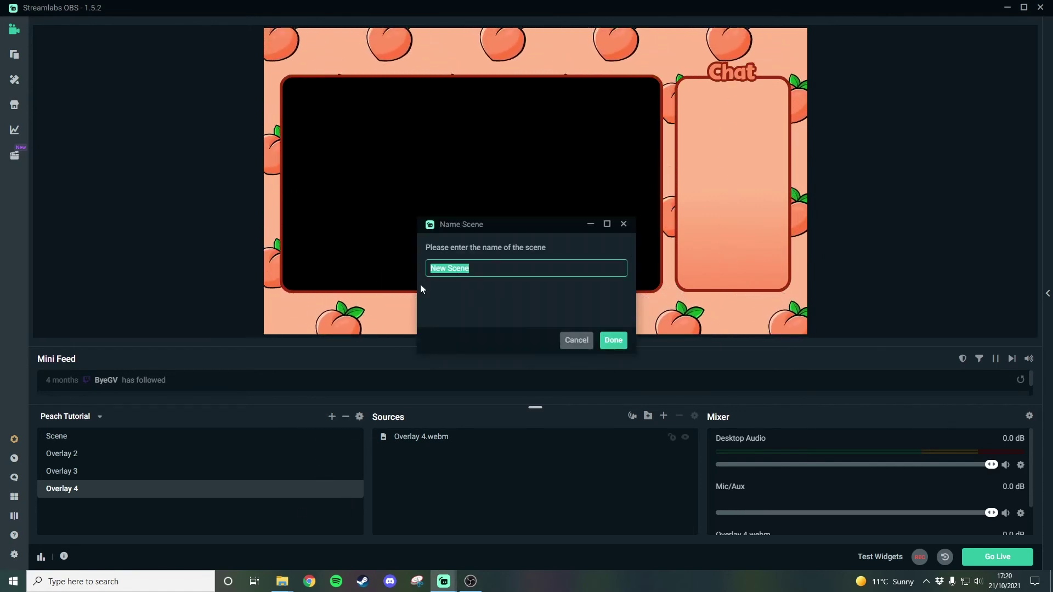
{"action": "type", "text": "Scene 1"}
{"action": "key", "text": "Return"}
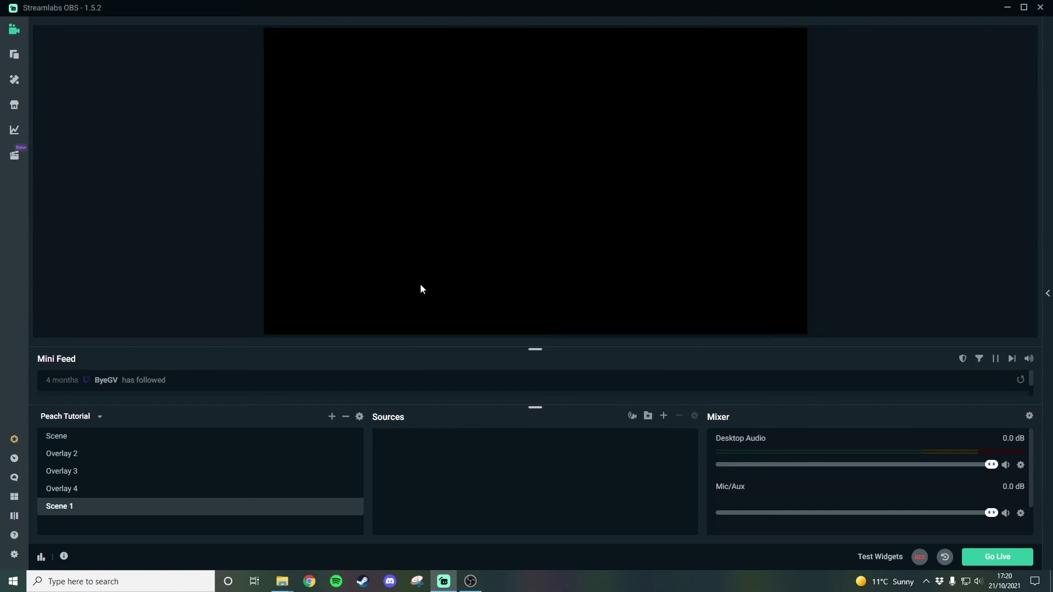
{"action": "mouse_move", "coordinate": [282, 581]}
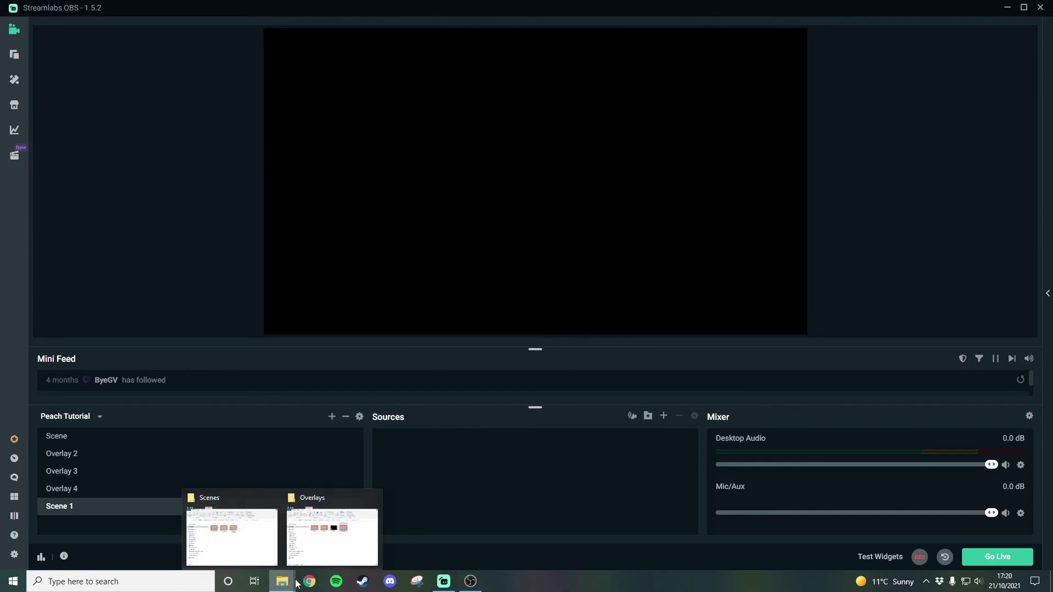
{"action": "left_click", "coordinate": [235, 546]}
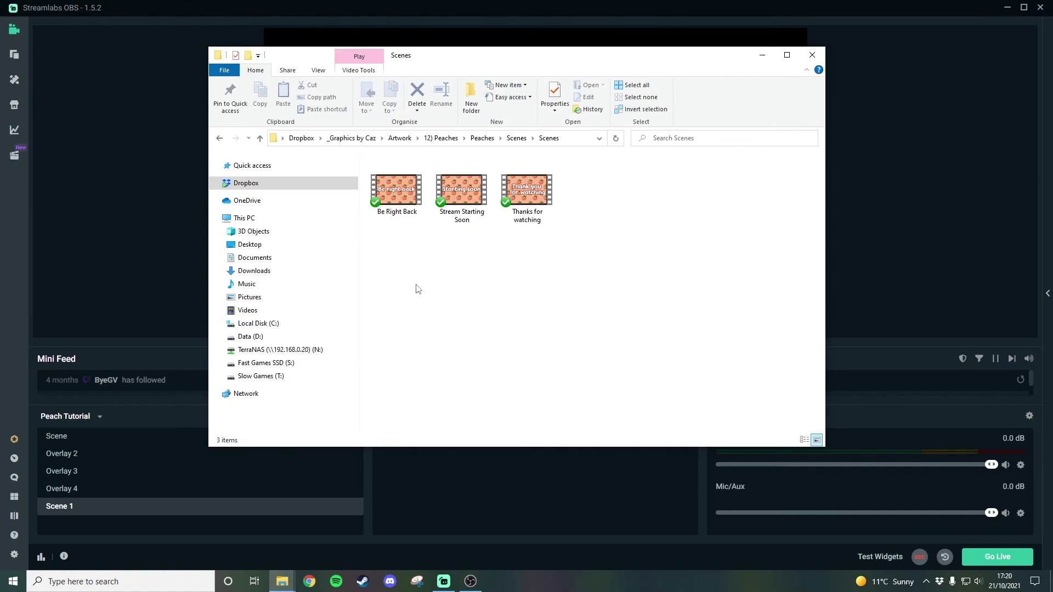
{"action": "left_click", "coordinate": [404, 200]}
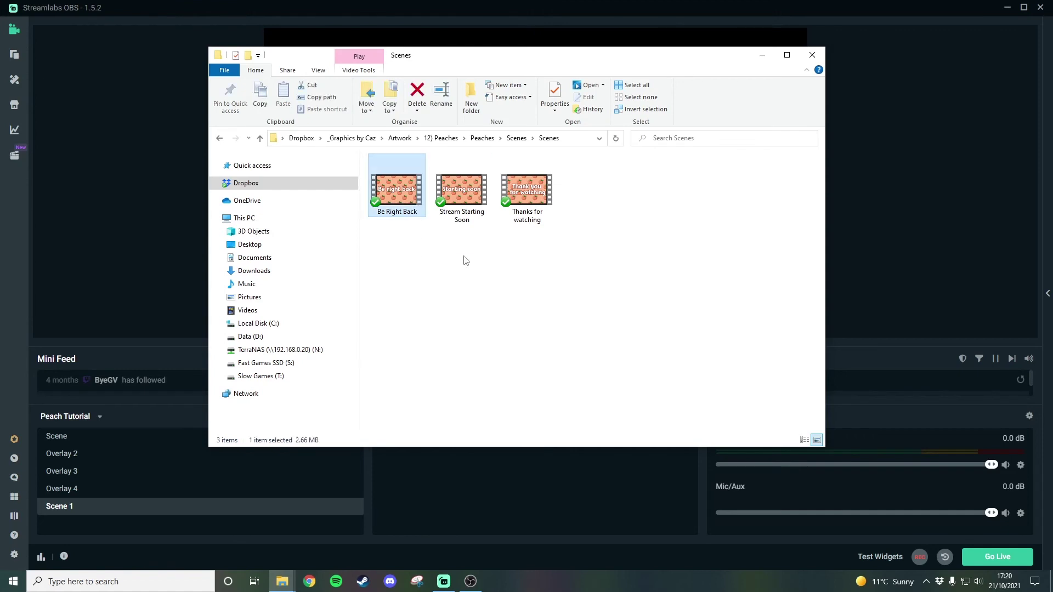
{"action": "left_click_drag", "start_coordinate": [393, 186], "coordinate": [515, 510]}
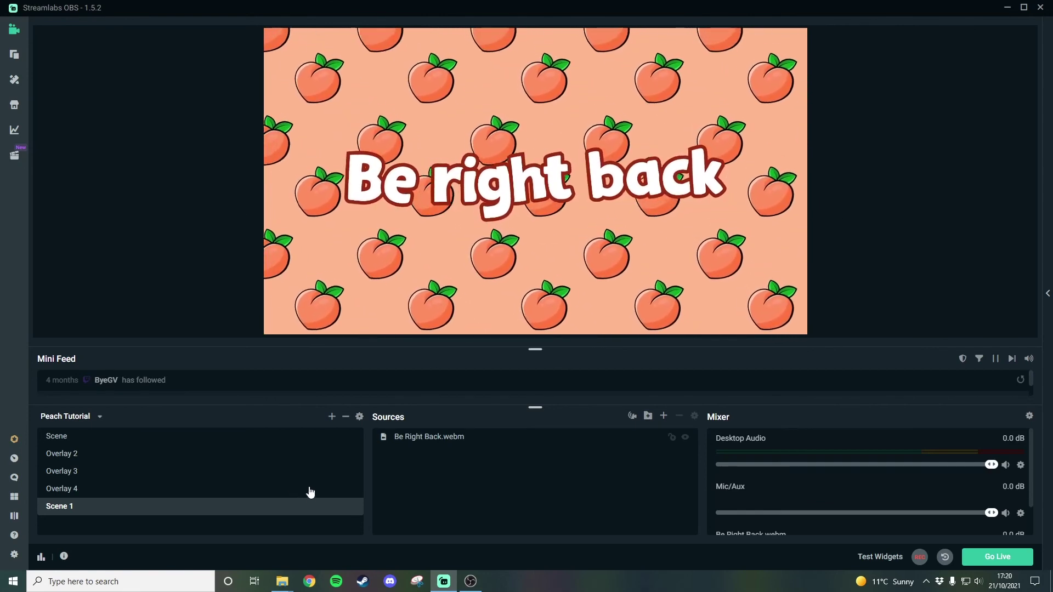
- Create a default-named New Scene playing Stream Starting Soon.webm
{"action": "left_click", "coordinate": [332, 417]}
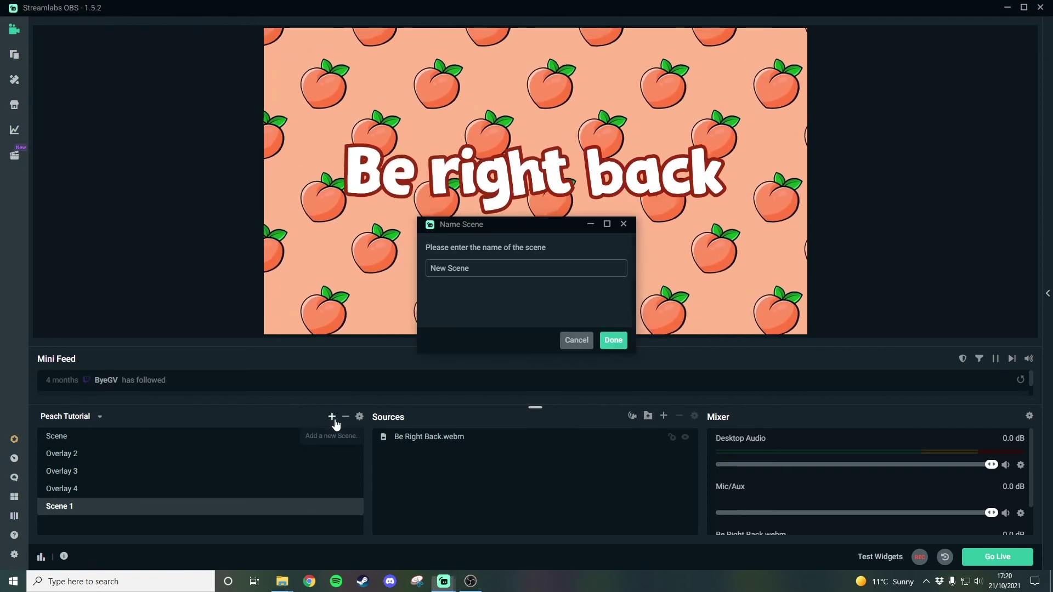
{"action": "left_click", "coordinate": [611, 338]}
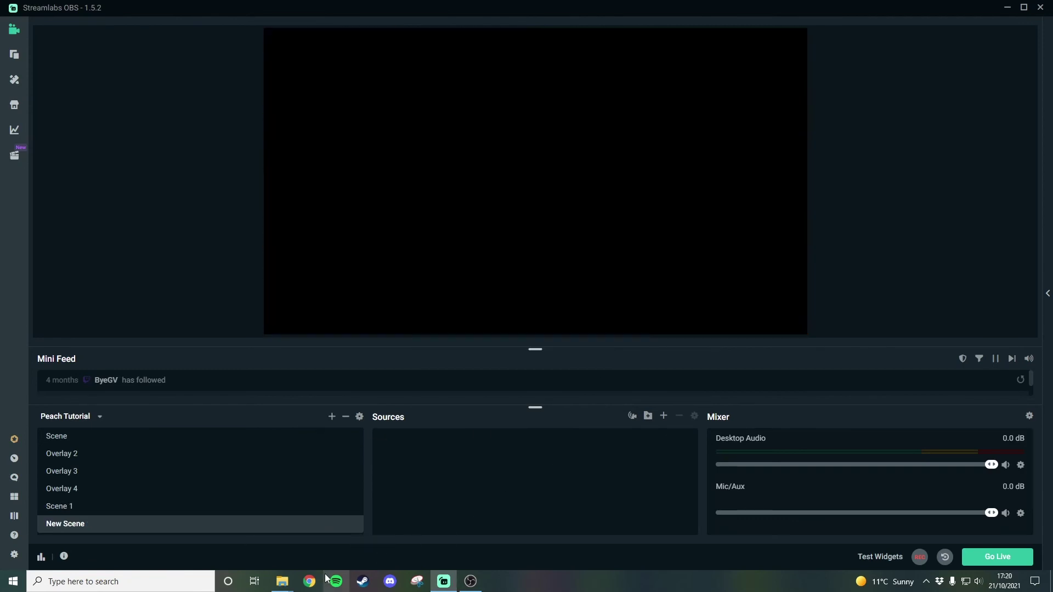
{"action": "mouse_move", "coordinate": [282, 581]}
{"action": "left_click", "coordinate": [273, 535]}
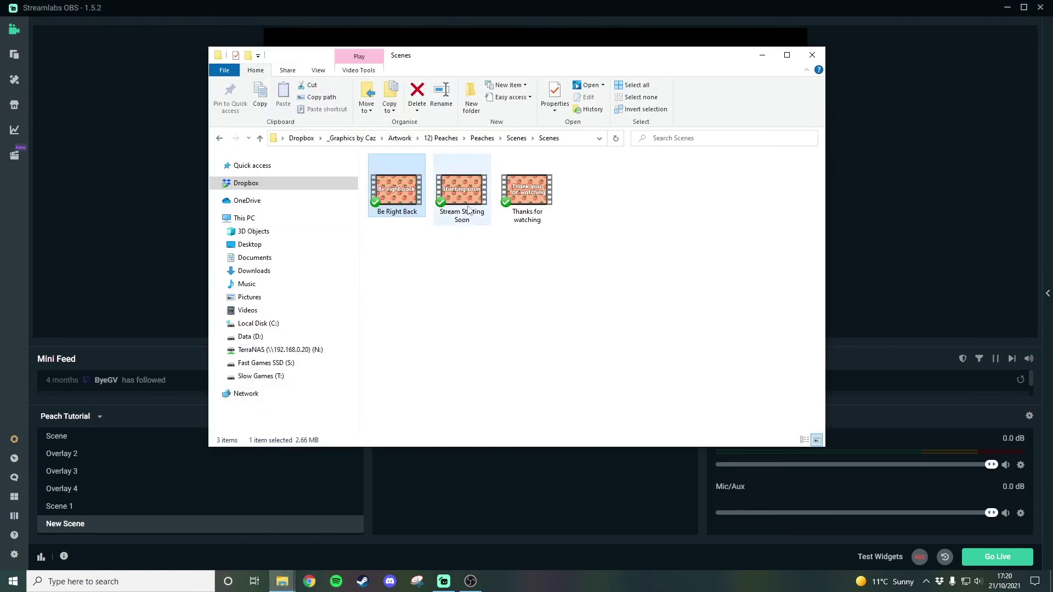
{"action": "left_click_drag", "start_coordinate": [477, 235], "coordinate": [499, 469]}
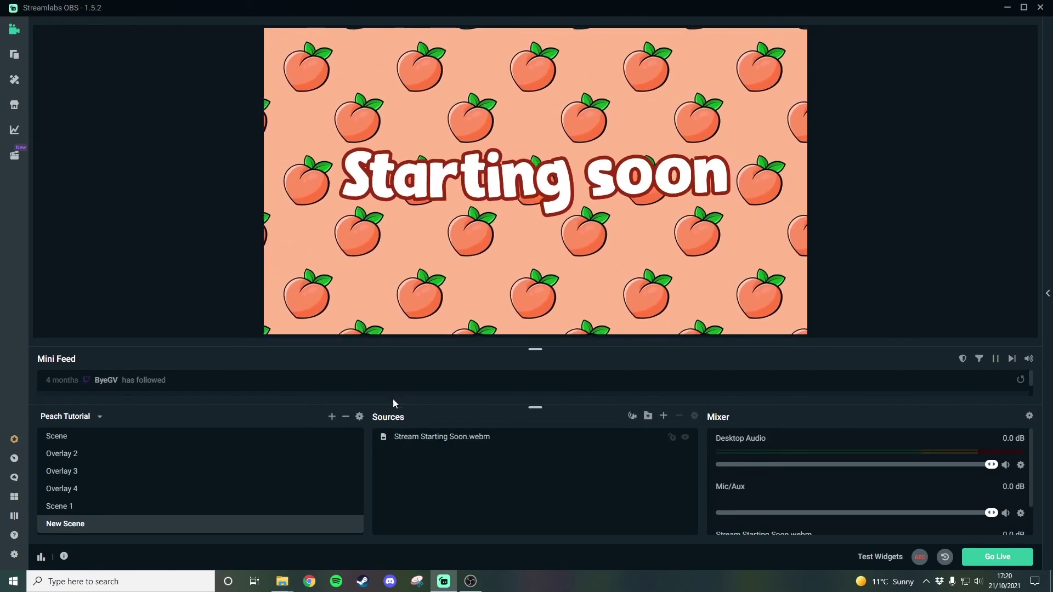
- Create another default-named scene playing the Thanks for watching video
{"action": "left_click", "coordinate": [331, 417]}
{"action": "key", "text": "alt+Tab"}
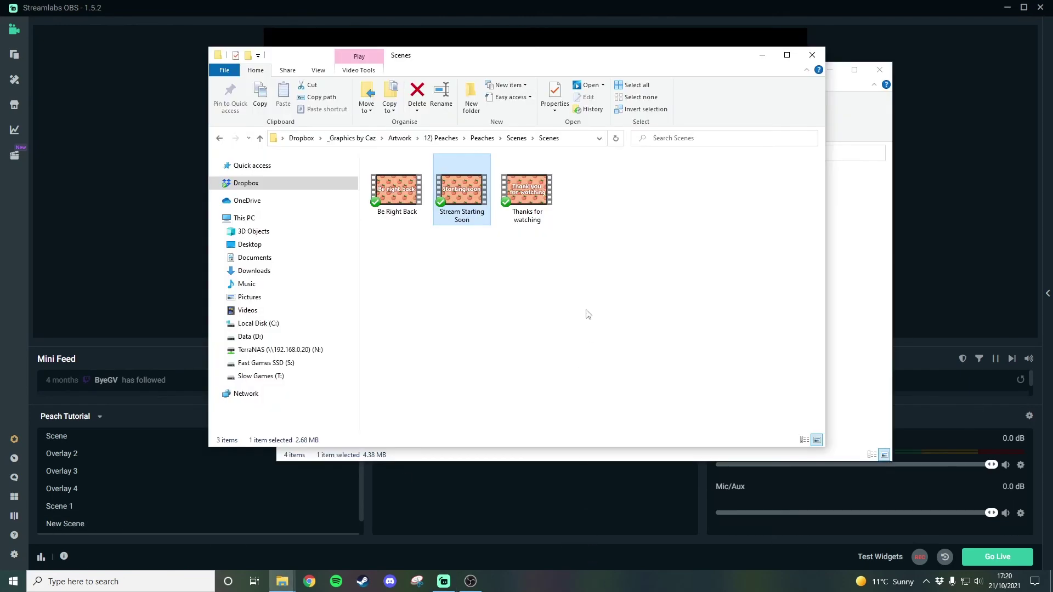
{"action": "left_click_drag", "start_coordinate": [526, 192], "coordinate": [609, 483]}
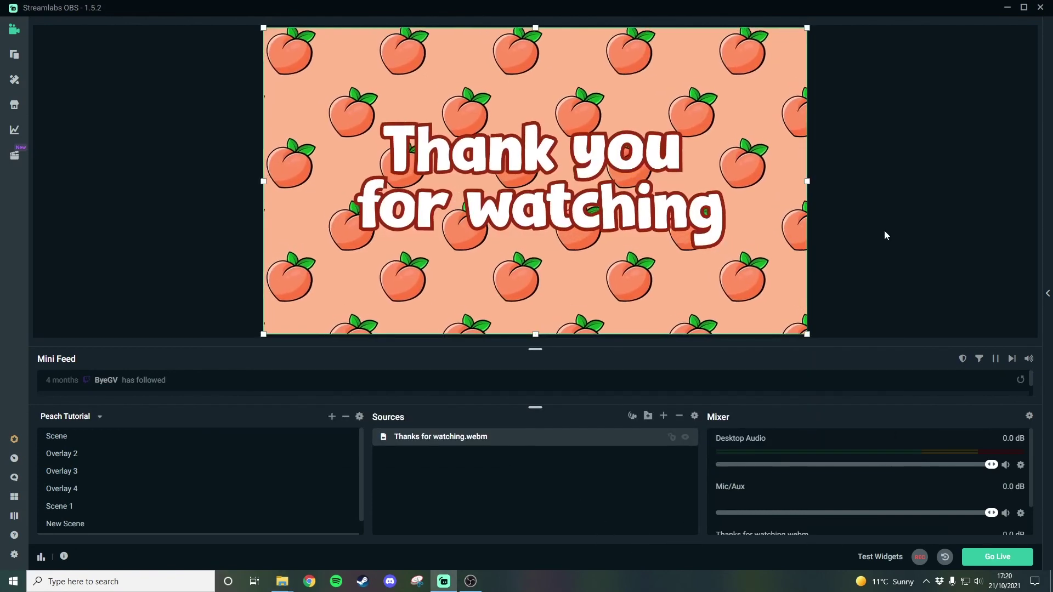
{"action": "left_click", "coordinate": [886, 241]}
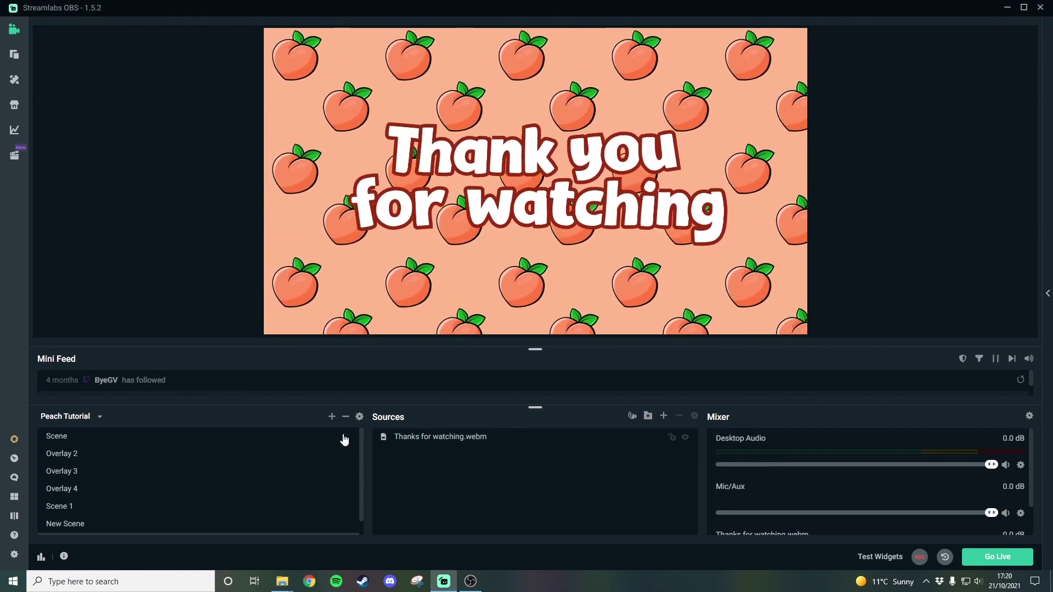
- Preview Scene 1, New Scene and New Scene (1), then switch back to Overlay 4
{"action": "scroll", "coordinate": [260, 488], "scroll_direction": "down", "scroll_amount": 1}
{"action": "left_click", "coordinate": [257, 490]}
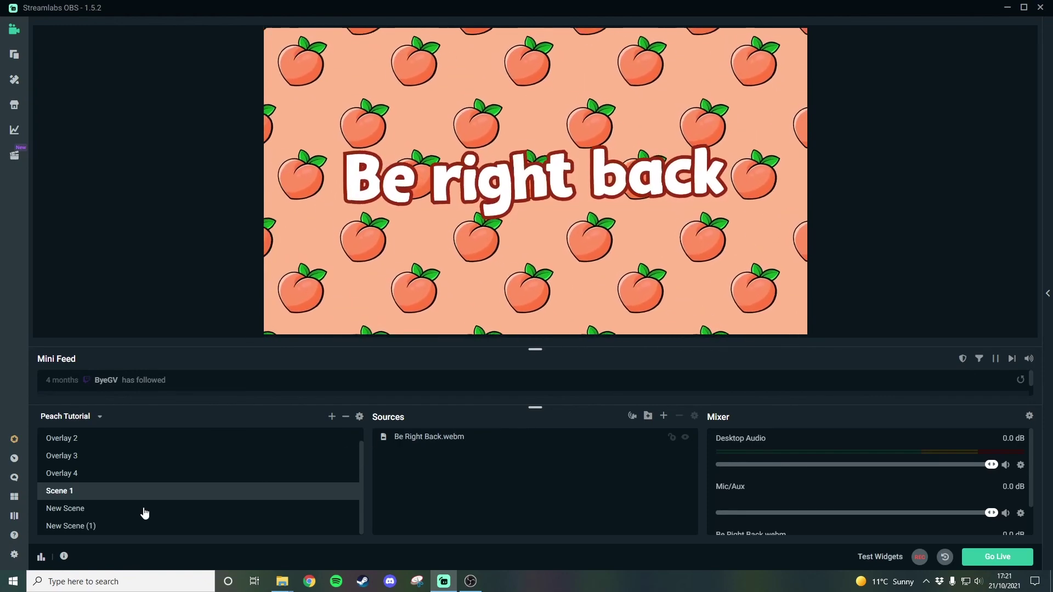
{"action": "left_click", "coordinate": [127, 512]}
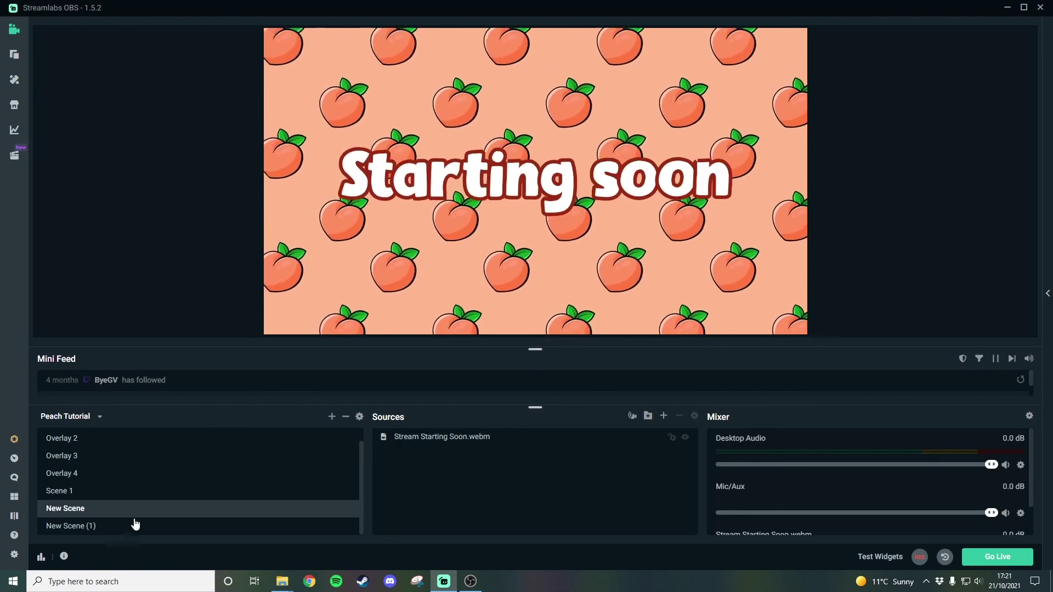
{"action": "left_click", "coordinate": [130, 527]}
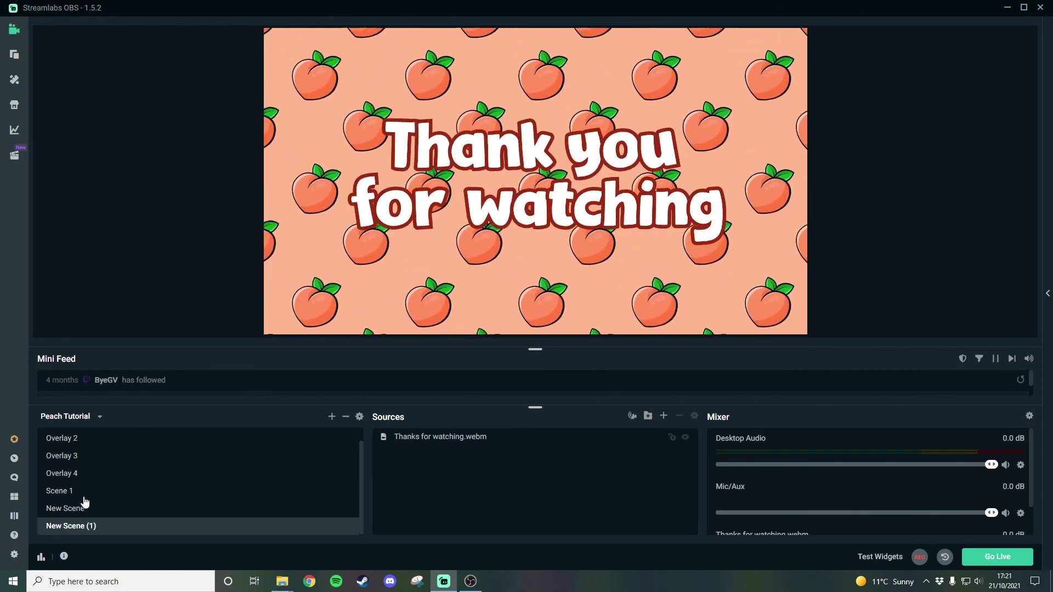
{"action": "left_click", "coordinate": [87, 493]}
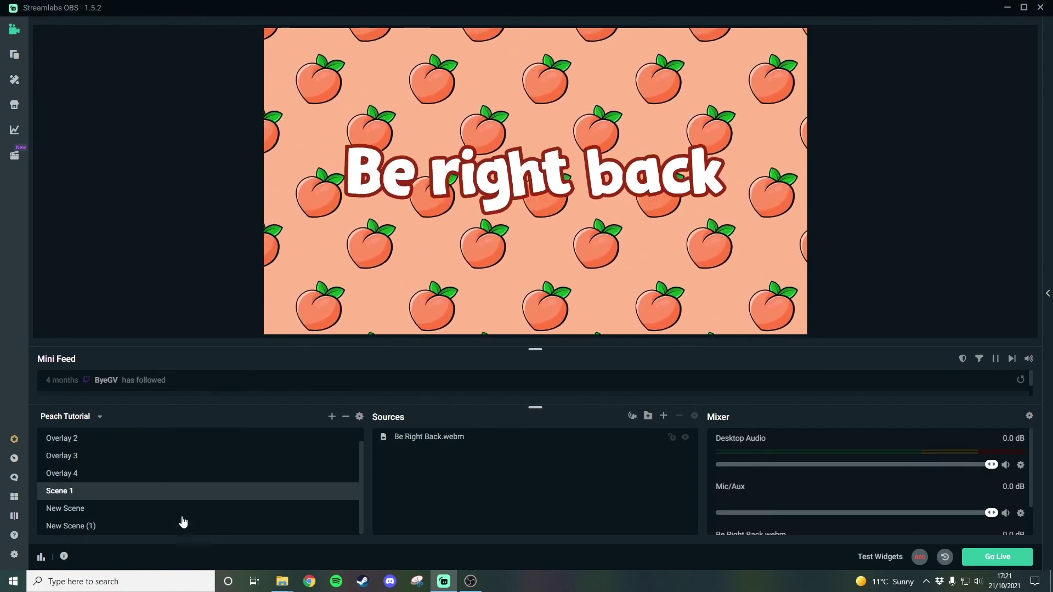
{"action": "left_click", "coordinate": [126, 475]}
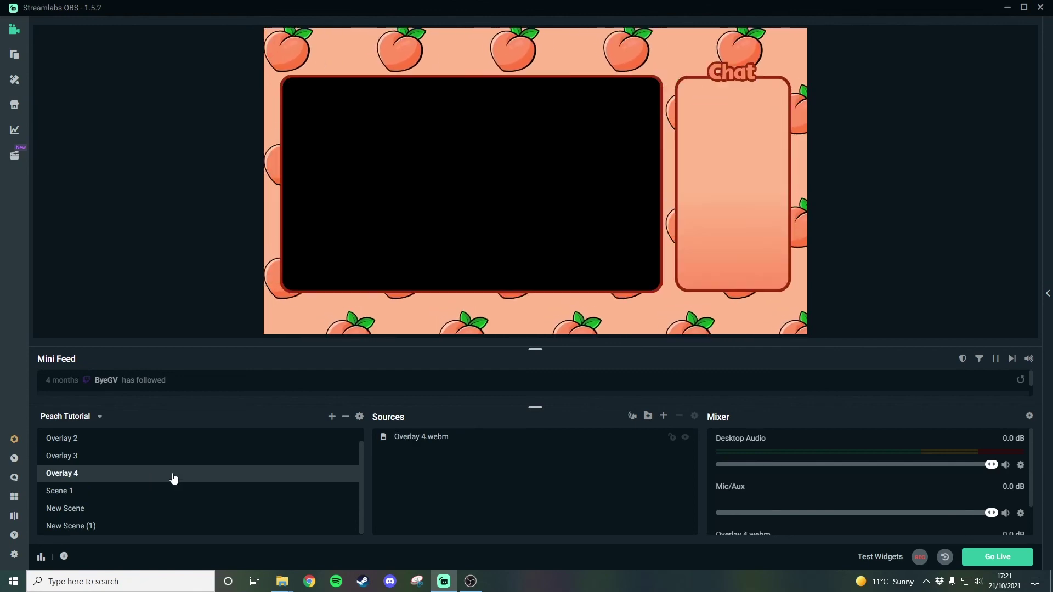